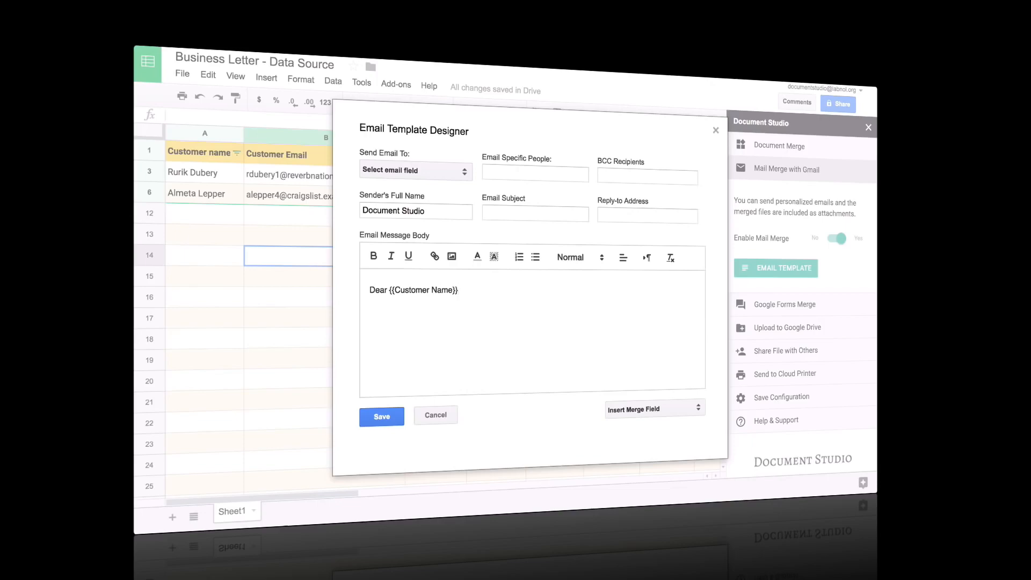
Dismiss the merge field list and create a blank Google Form from Drive's New > More menu
left_click(672, 414)
key("Escape")
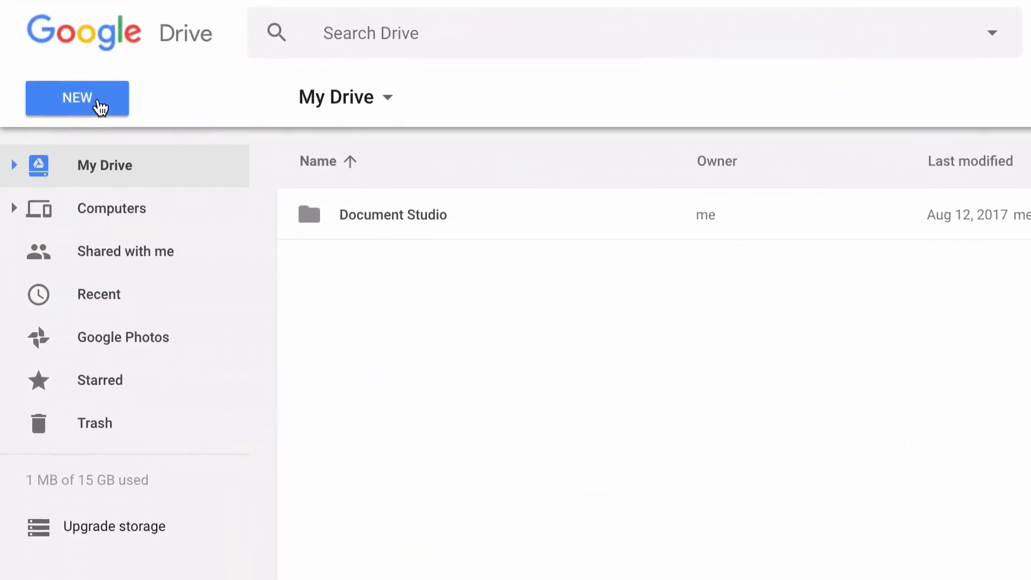
left_click(100, 187)
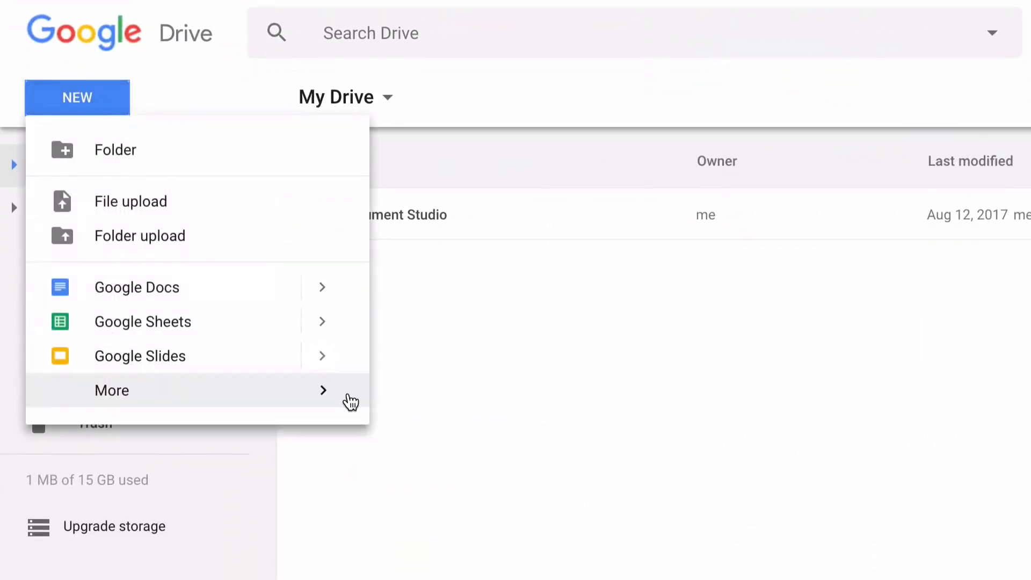
mouse_move(340, 402)
mouse_move(686, 407)
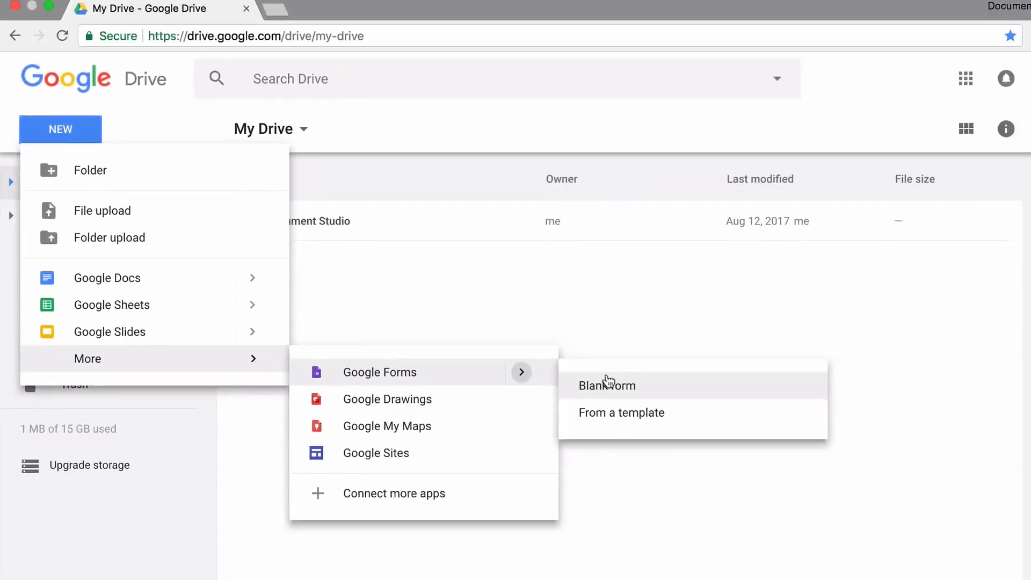
left_click(609, 381)
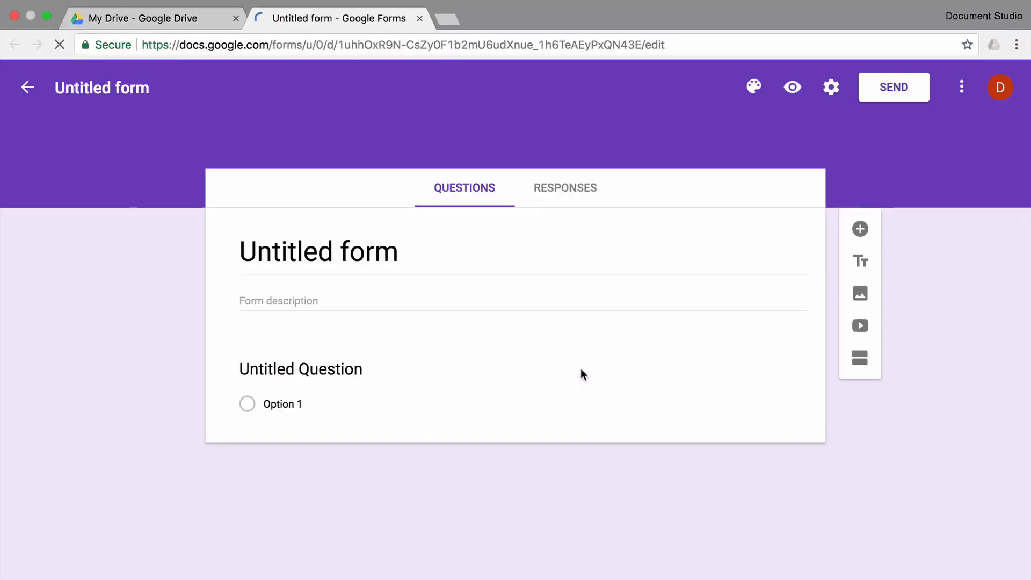
Title the form 'Cake Studio' and apply the first Birthday cake header image theme
type("Cake Stu")
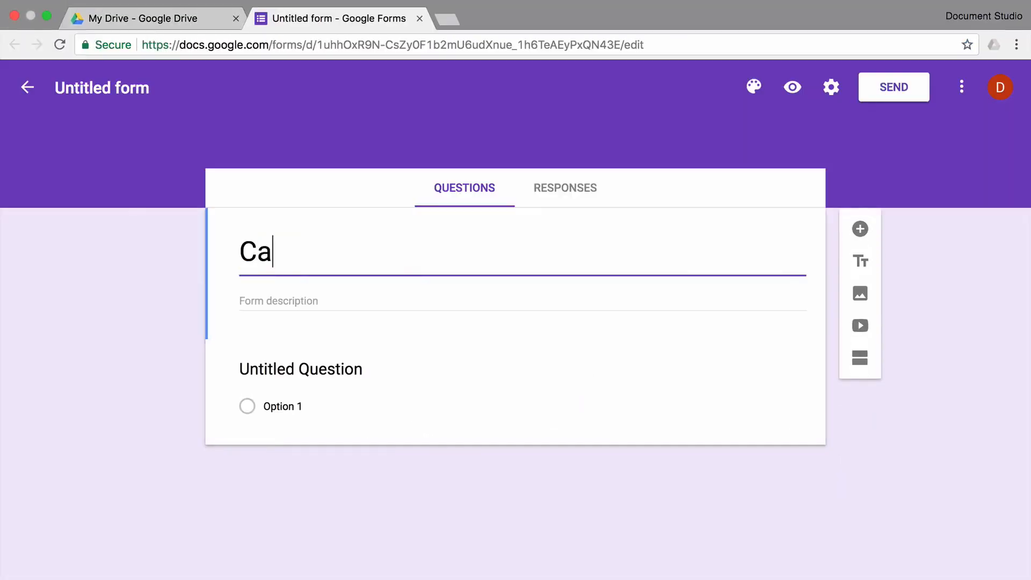
type("dio")
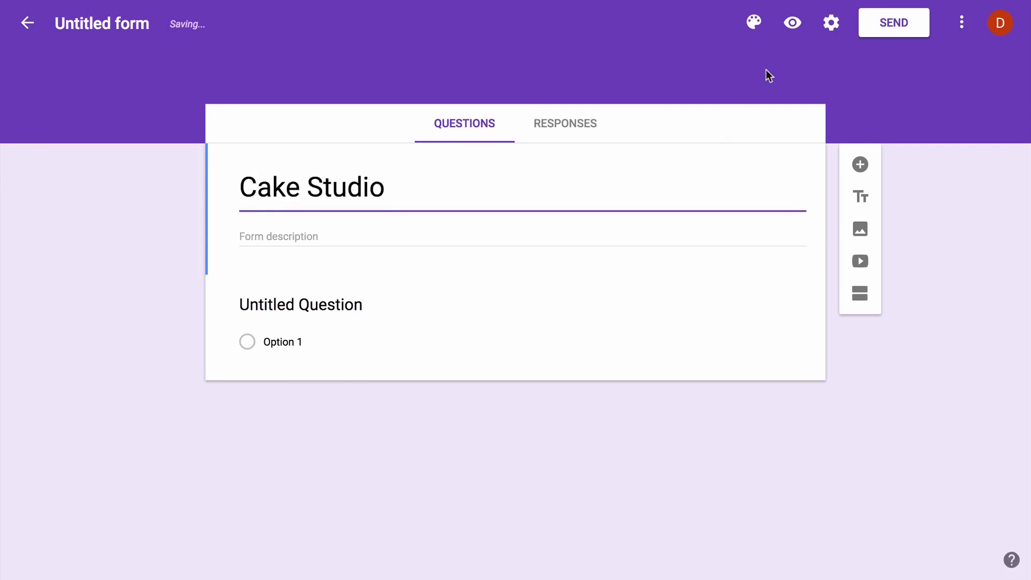
left_click(755, 90)
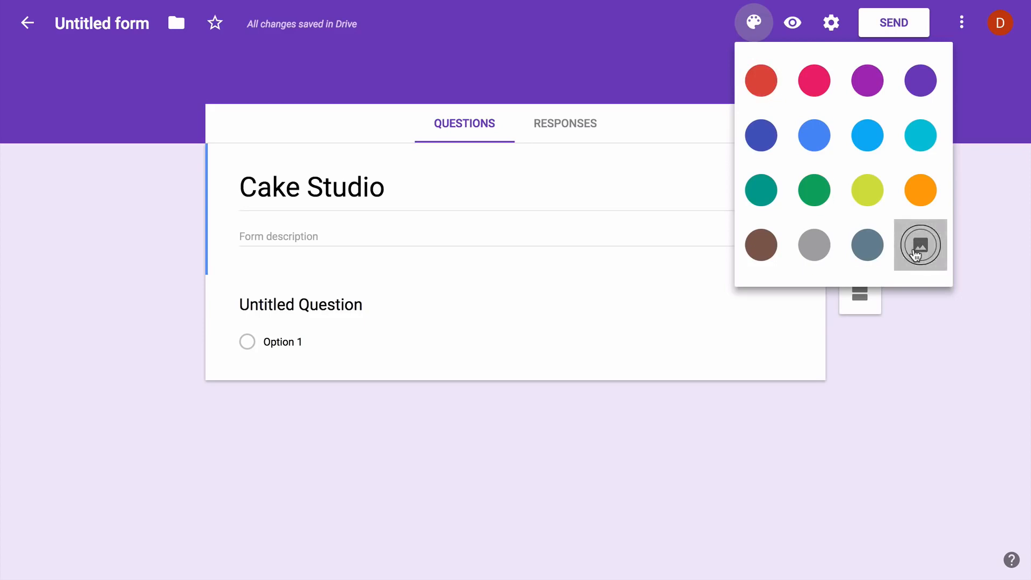
left_click(919, 246)
left_click(275, 162)
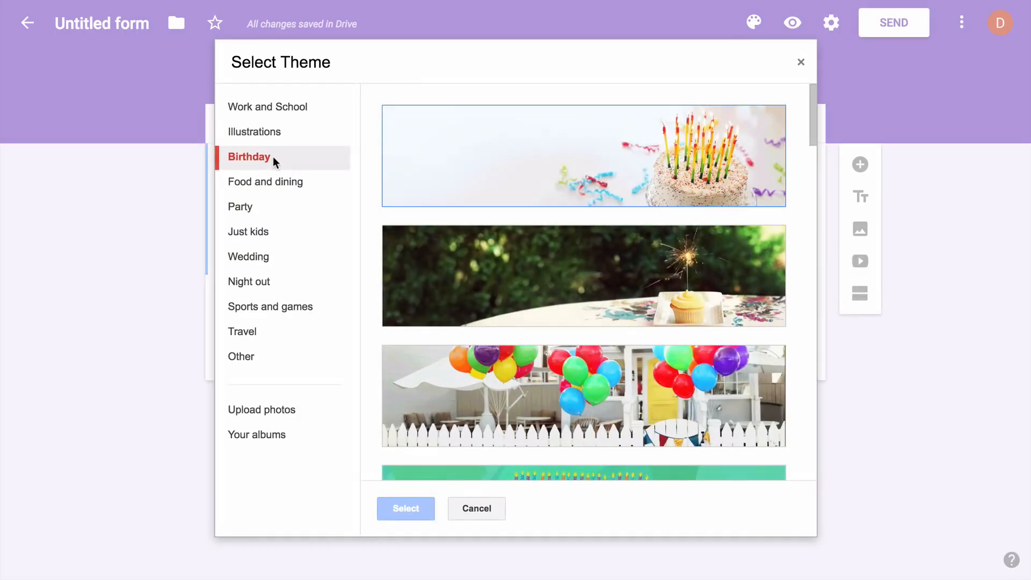
left_click(666, 170)
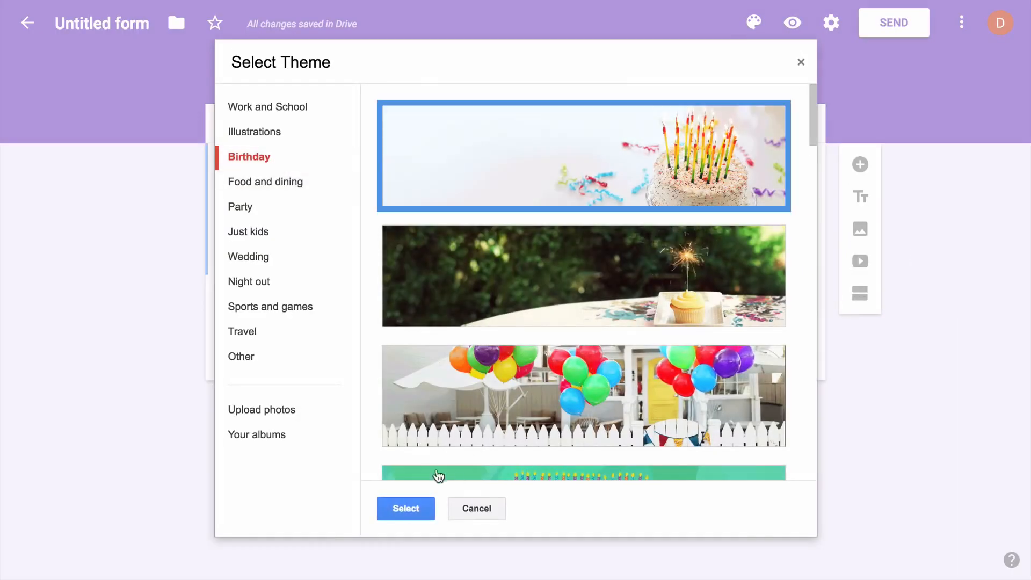
left_click(412, 509)
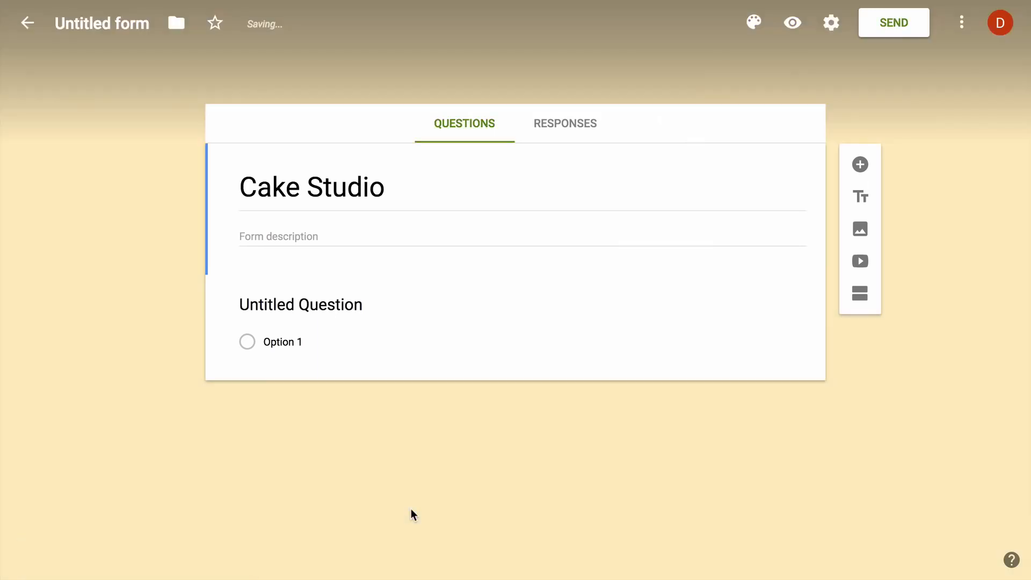
Title the first question 'Your name' and add a second question 'Your email address'
left_click(343, 301)
type("Your name")
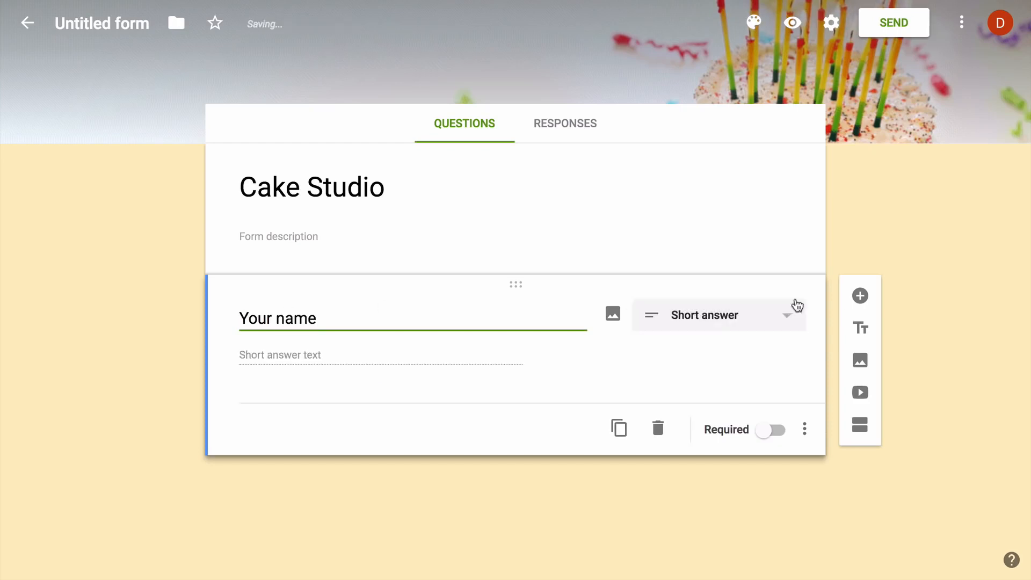
left_click(860, 295)
type("Your ")
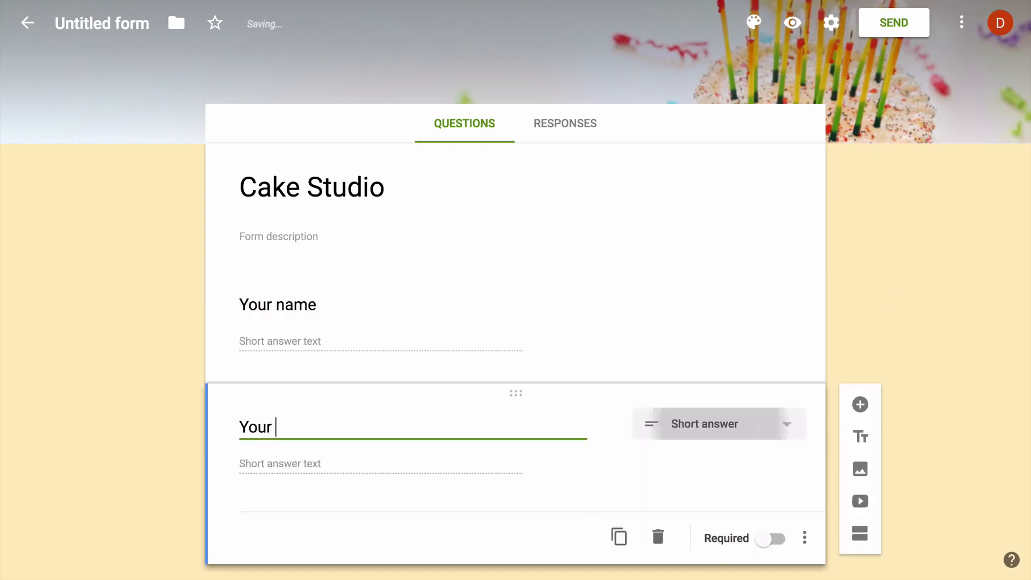
type("email address")
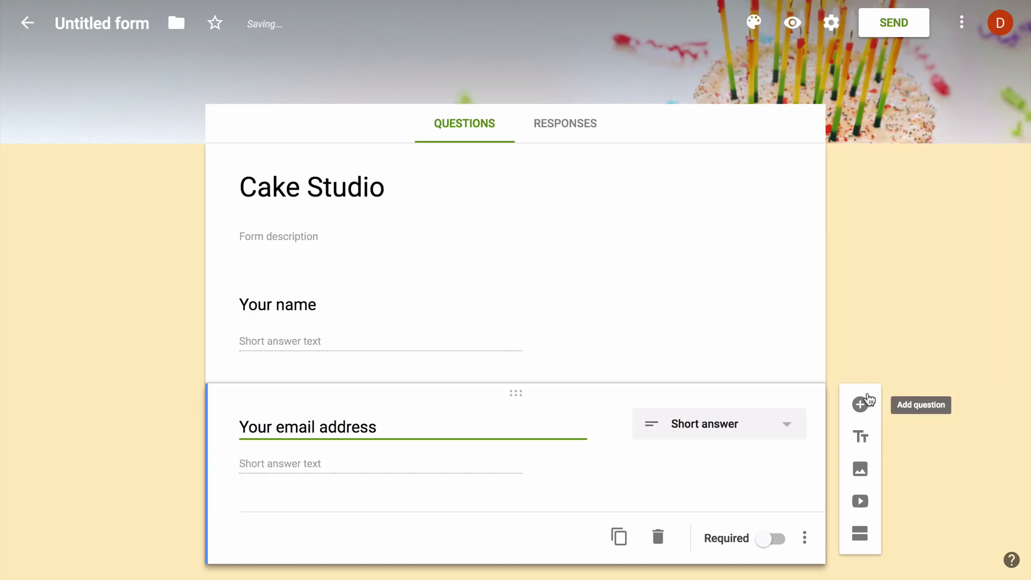
Validate the email answer as an email address, with error 'Please enter a valid email address', and make it required
scroll(911, 334, "down", 1)
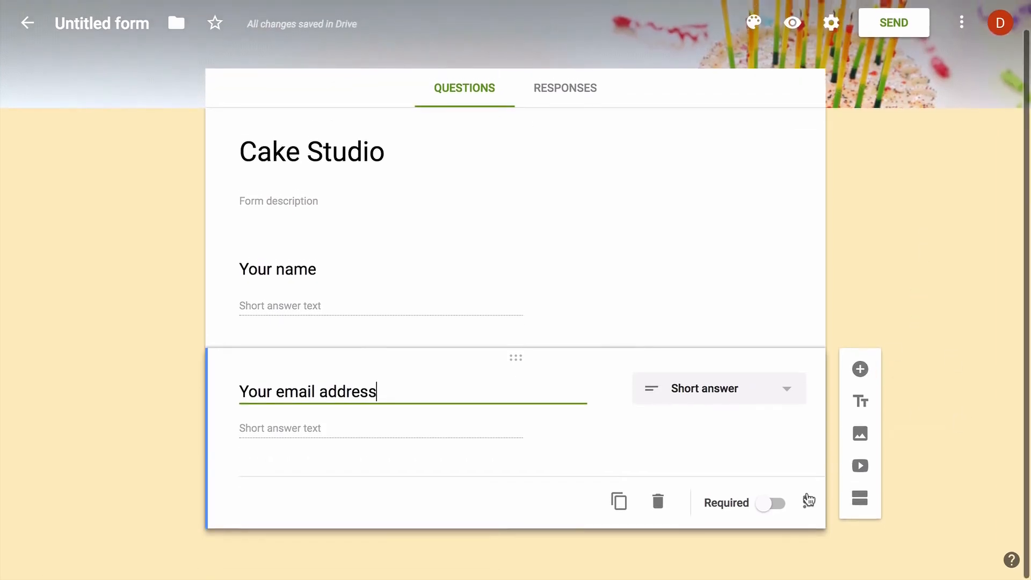
left_click(808, 500)
left_click(865, 539)
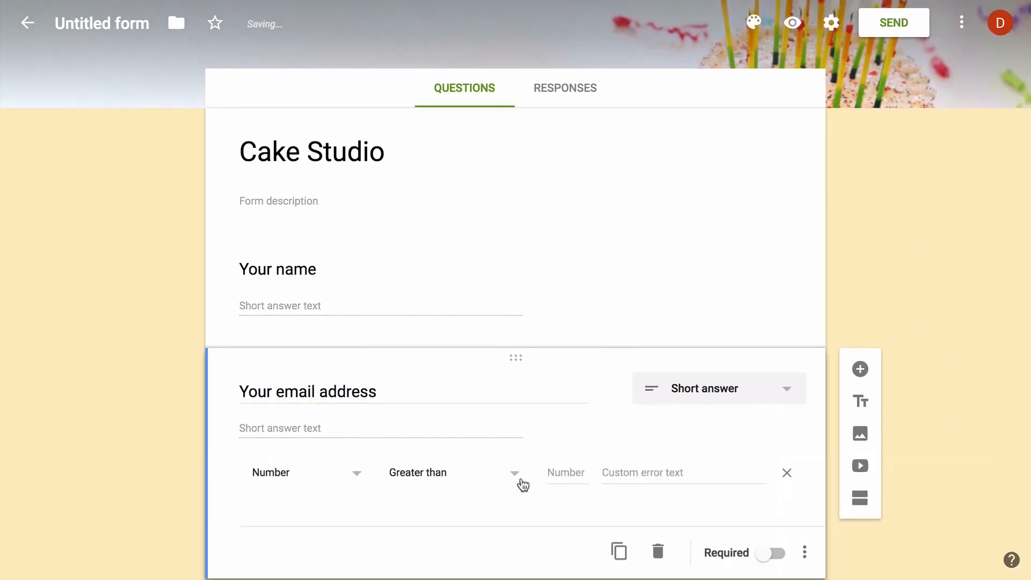
left_click(333, 472)
left_click(334, 475)
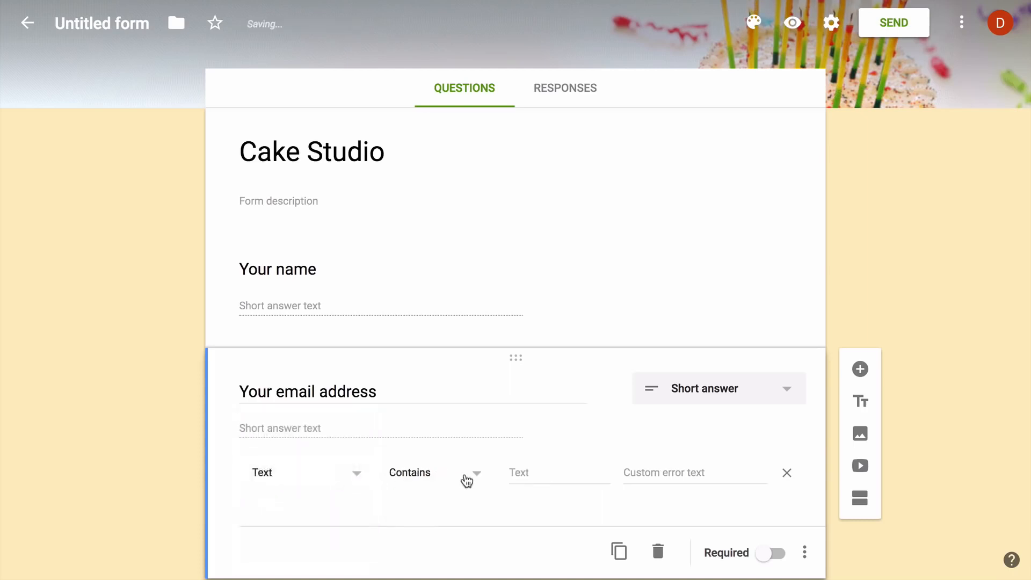
left_click(466, 480)
left_click(456, 512)
left_click(582, 472)
type("Please e")
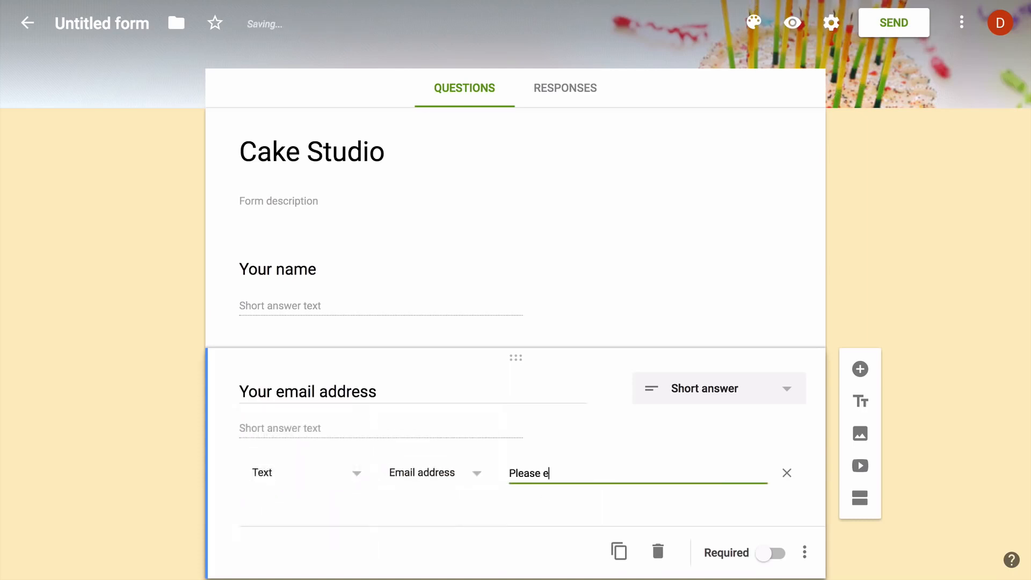
type("nter a valid email address")
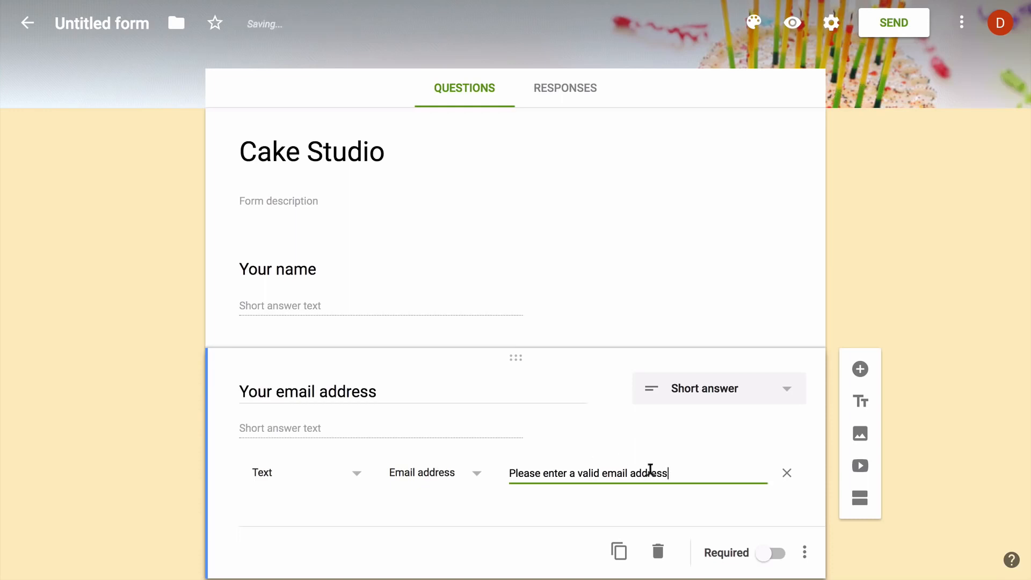
left_click(773, 553)
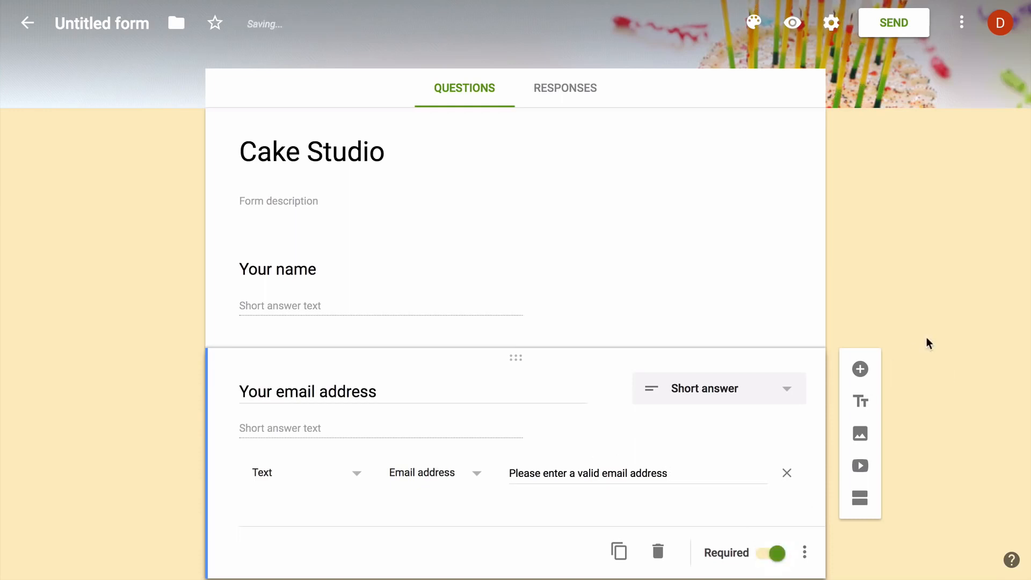
Add a required 'Your postal address' question followed by a blank new question
scroll(926, 337, "down", 1)
left_click(860, 316)
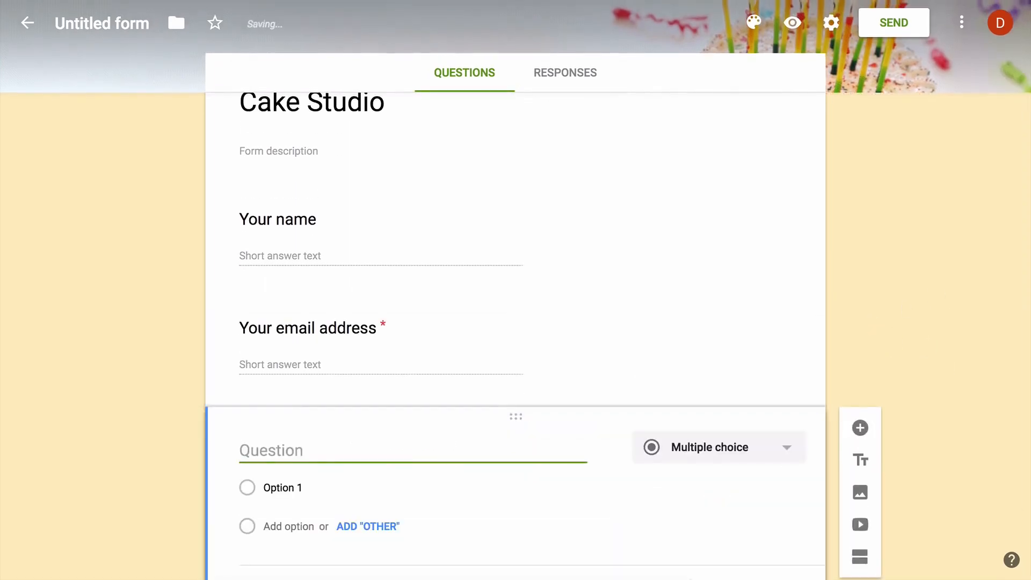
type("Your postal add")
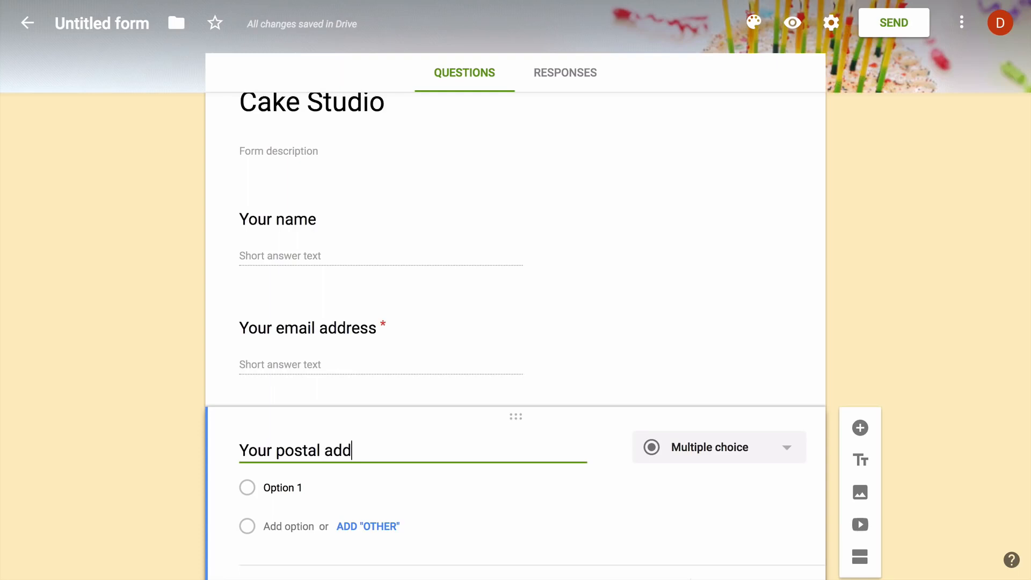
type("ress")
scroll(916, 285, "down", 1)
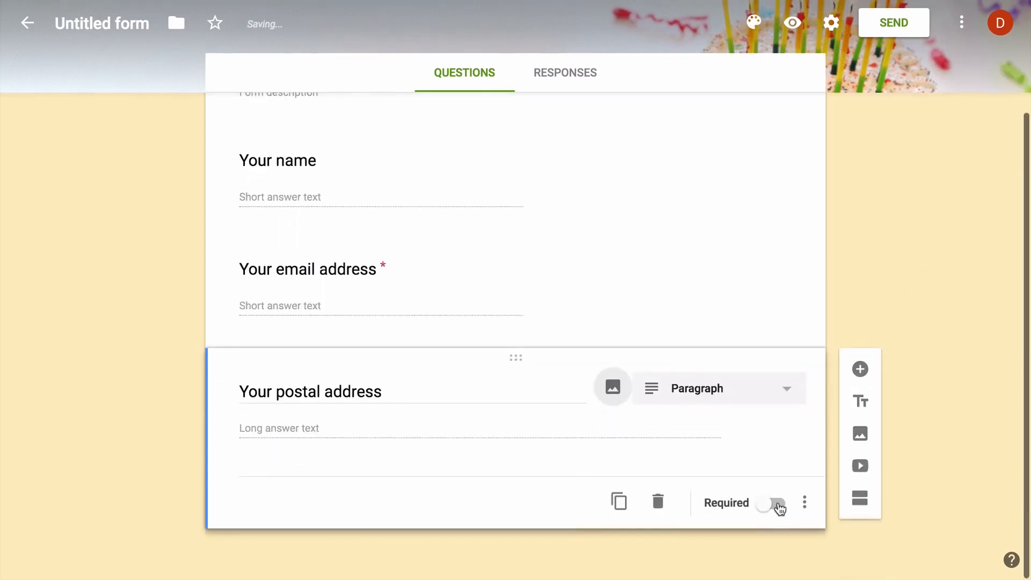
left_click(774, 505)
left_click(860, 369)
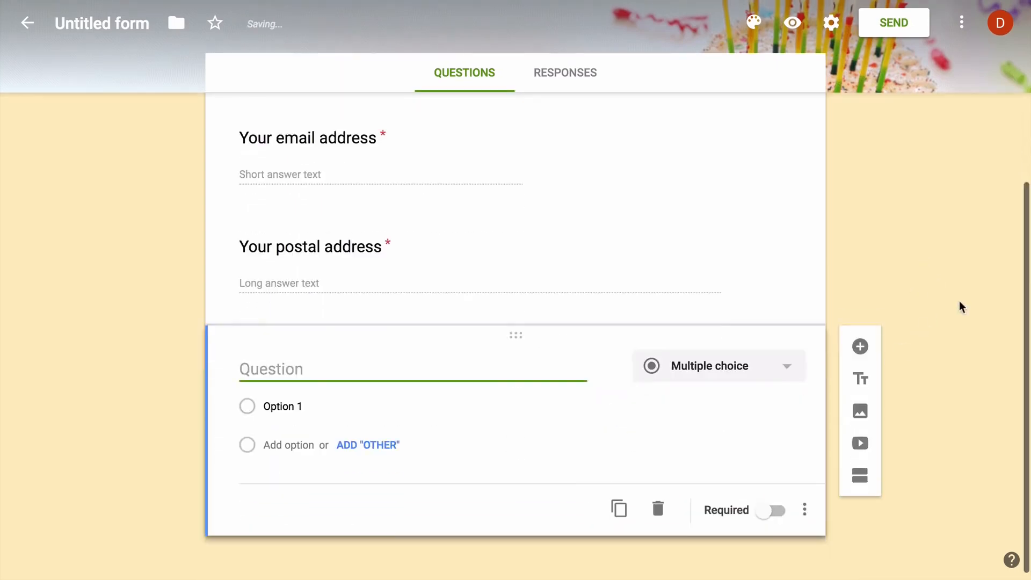
Ask 'Which cake would you like to order' with options Black Forest, Strawberry, Red Velvet and Chocolate Chip
type("Which cake would you l")
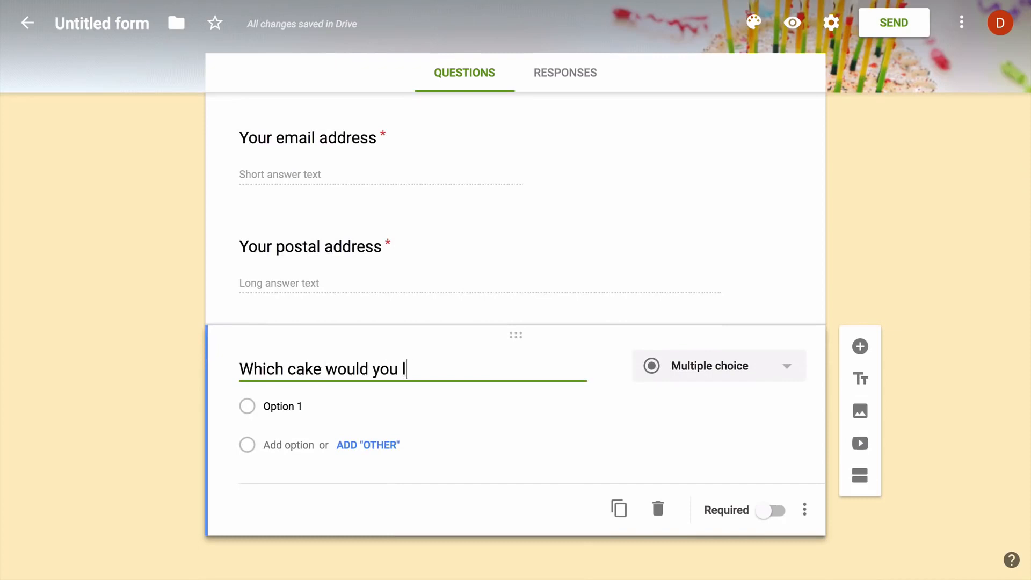
type("ike to order")
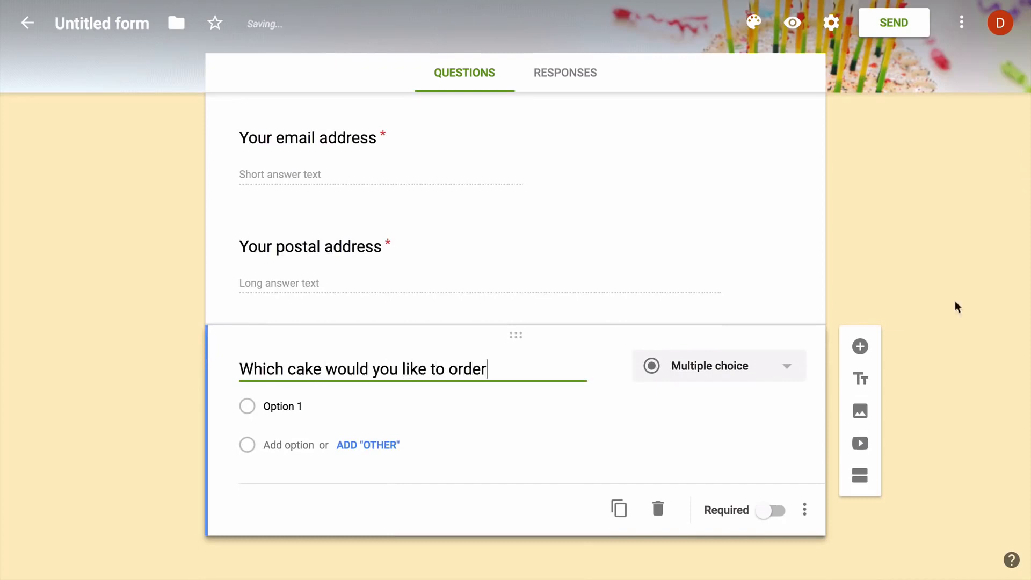
left_click(344, 405)
type("Black")
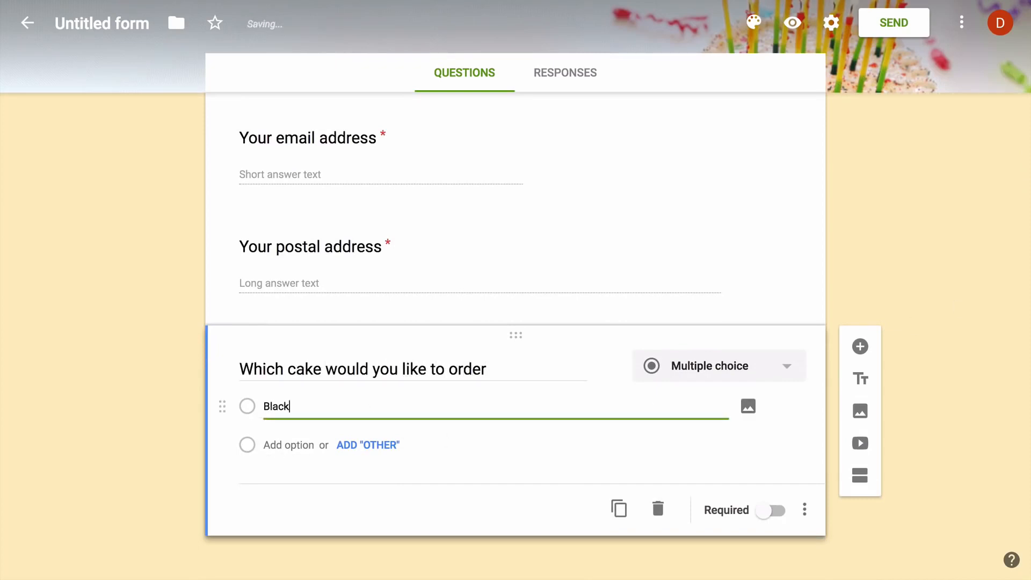
type(" Forest")
key("Tab")
key("Tab")
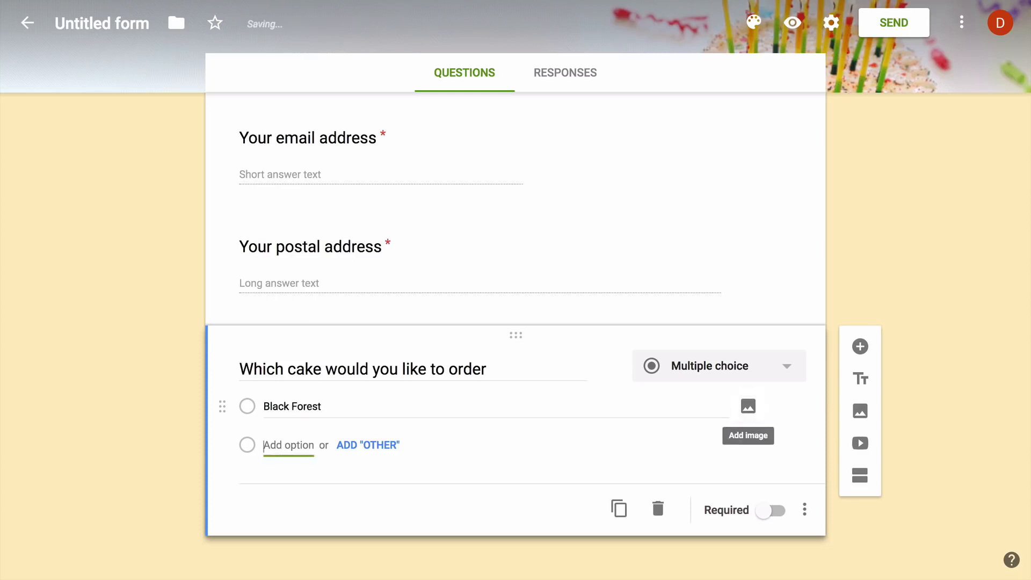
type("Strawberry")
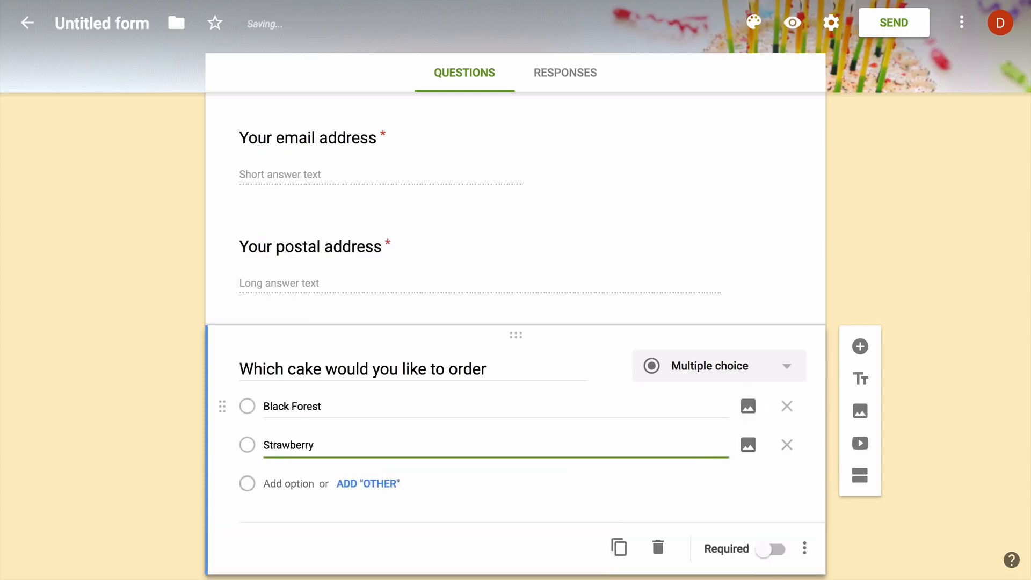
key("Tab")
key("Tab")
key("Tab")
type("Red Ve")
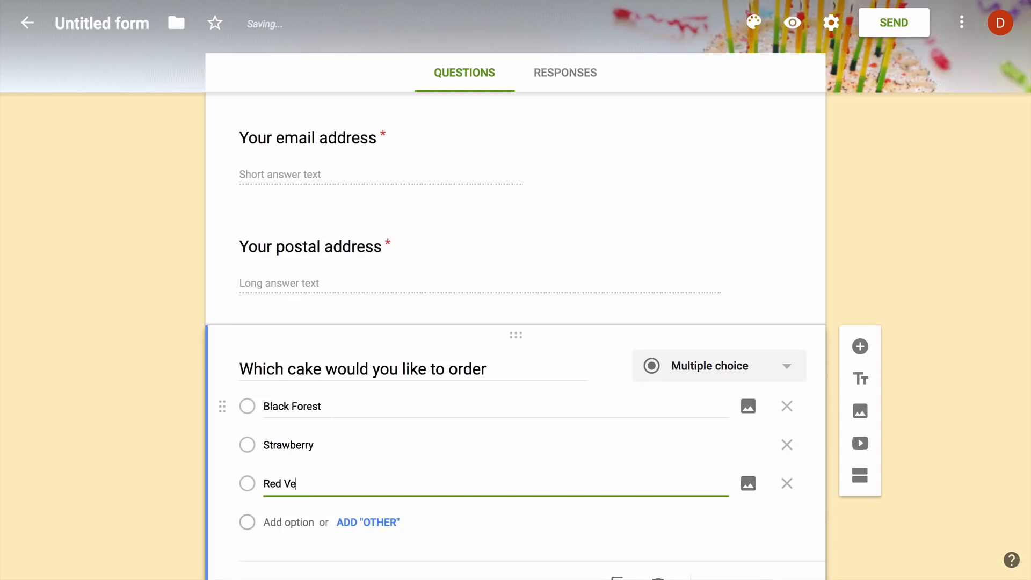
type("lvet")
key("Tab")
key("Tab")
key("Tab")
type("C")
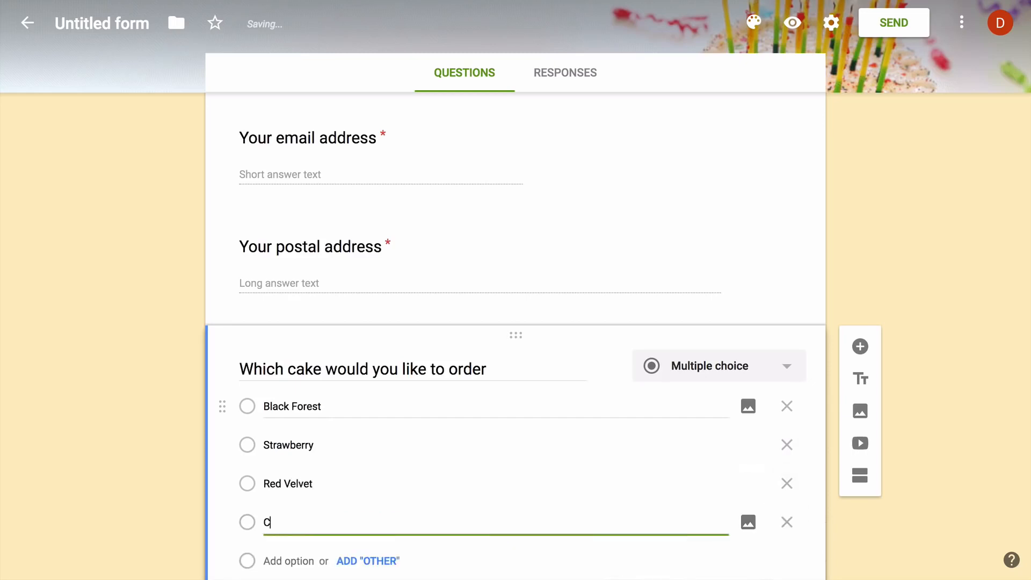
type("hip")
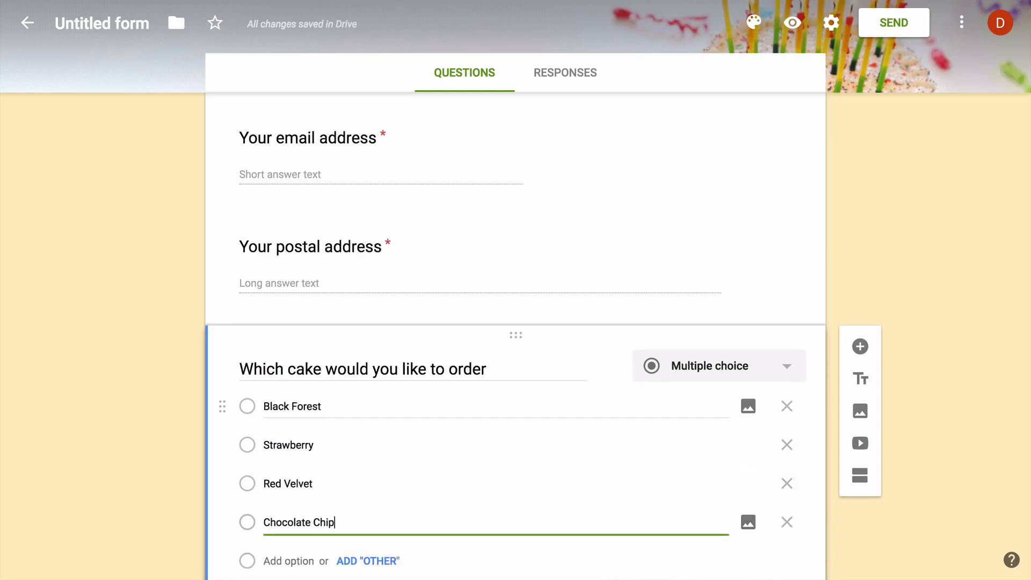
Make the cake question required and add a Yes/No question 'Would you like extra decoration'
scroll(386, 392, "down", 2)
left_click(777, 504)
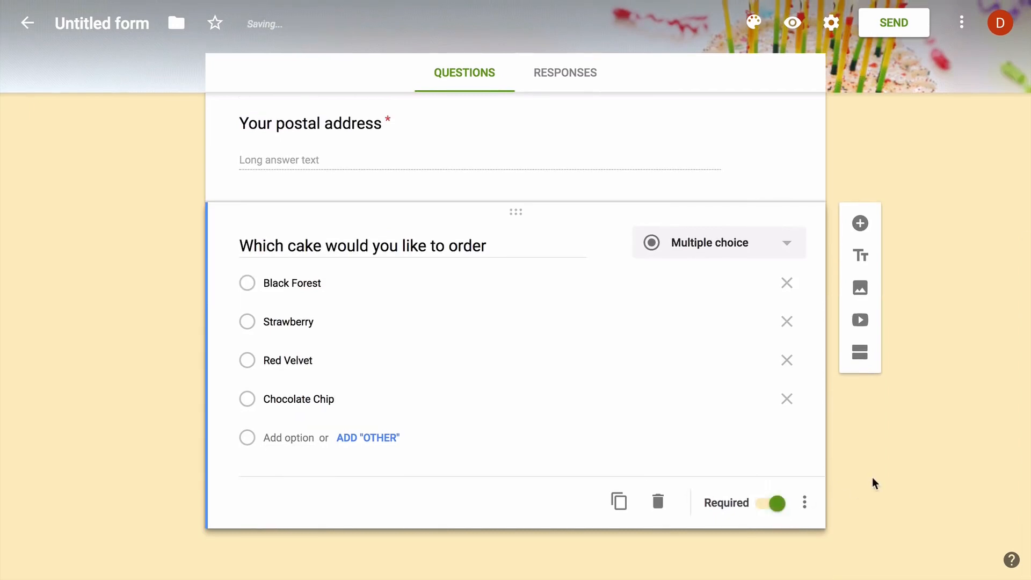
left_click(860, 223)
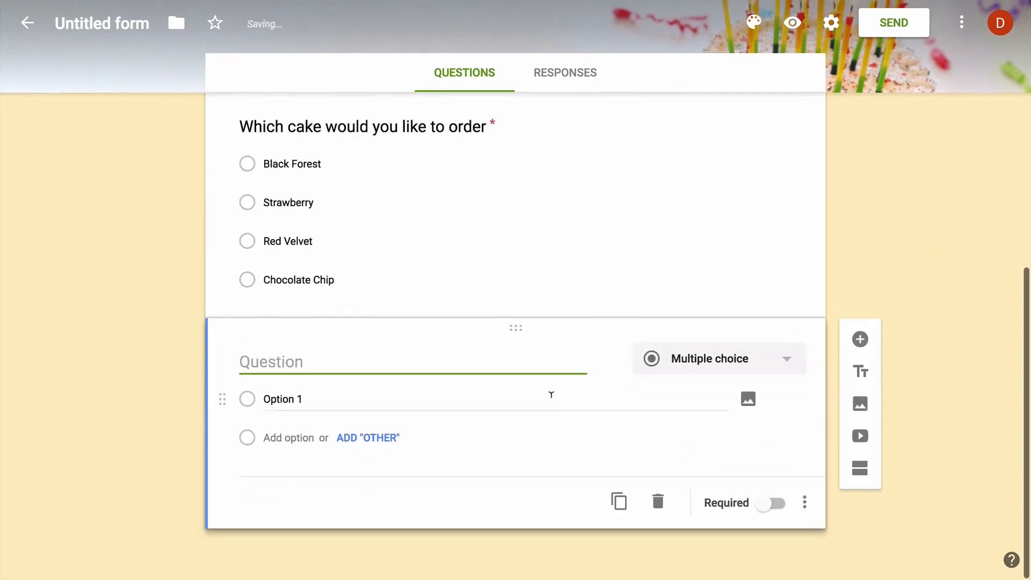
type("Would you like extra decoration")
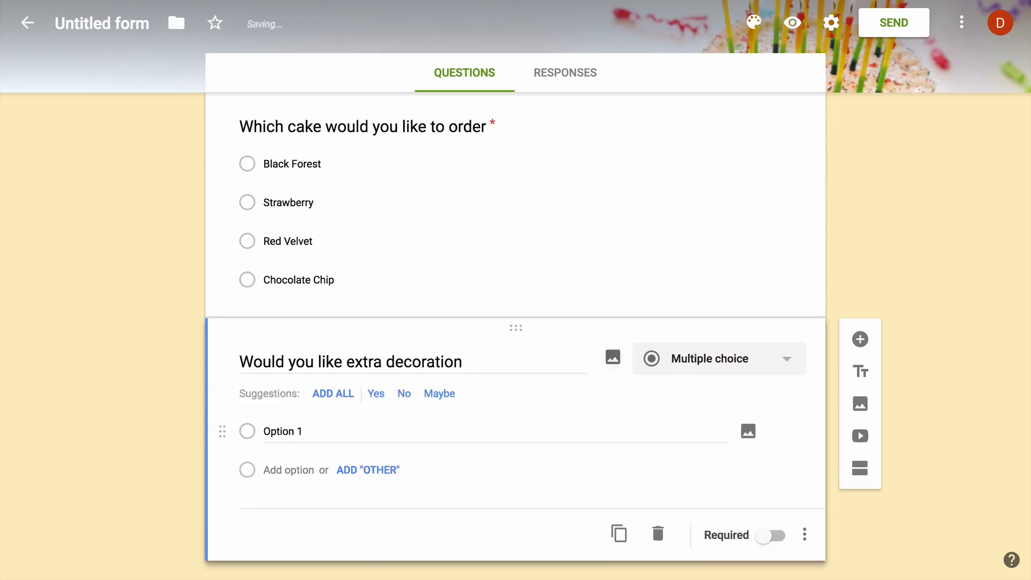
left_click(377, 395)
left_click(376, 395)
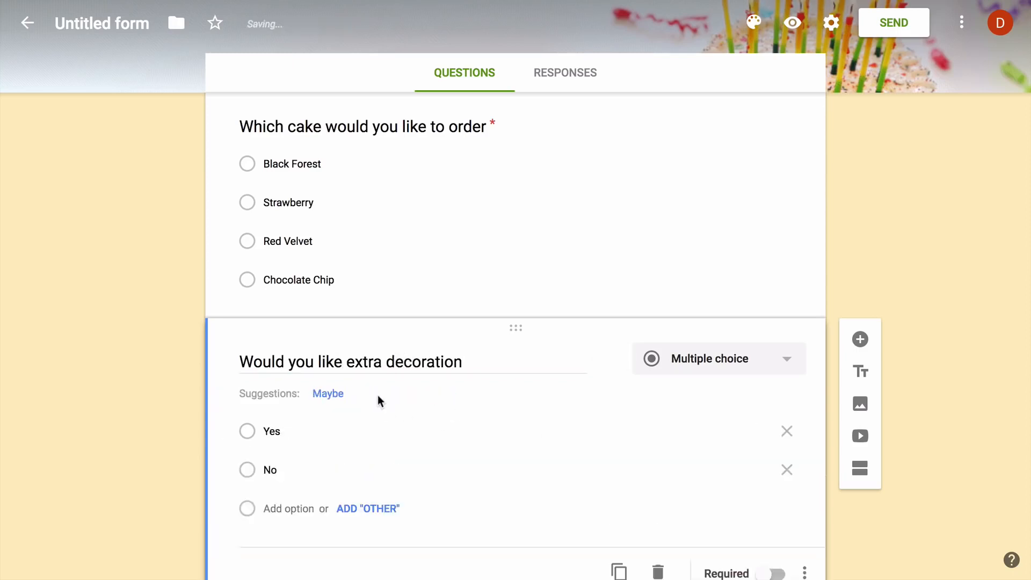
scroll(888, 472, "up", 15)
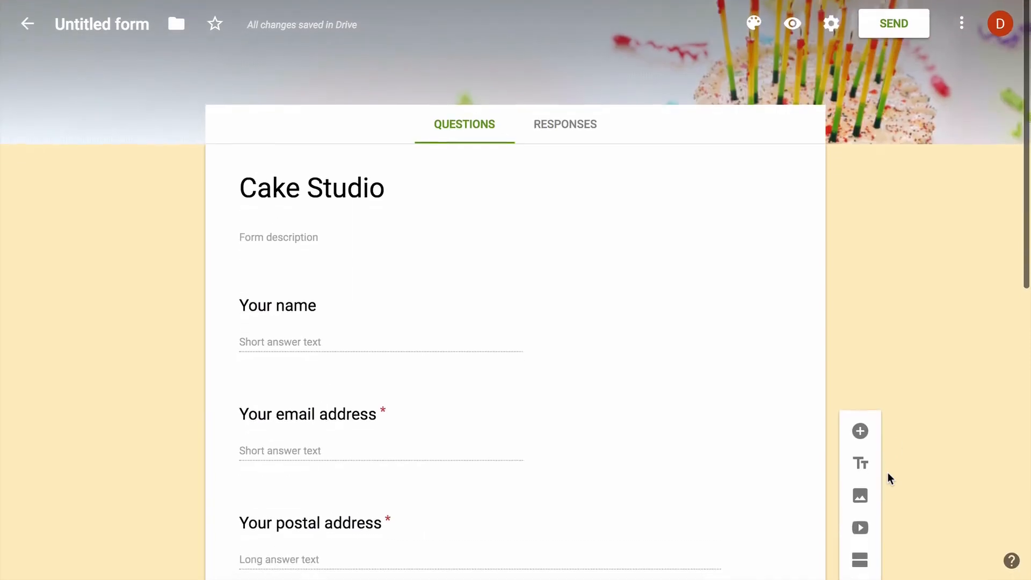
Send responses to a new spreadsheet named 'Cake Studio Responses' and open it from Drive
left_click(576, 129)
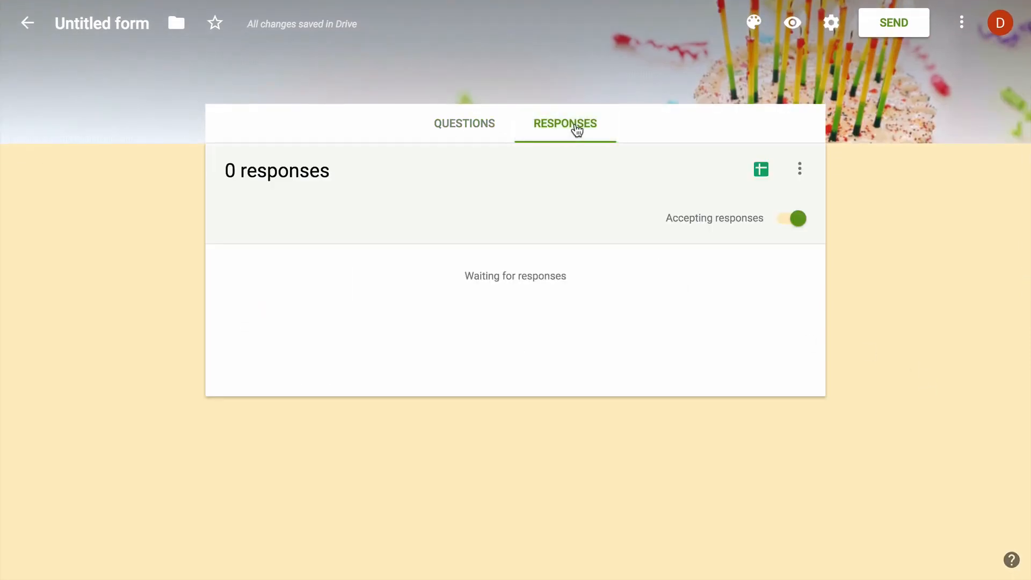
left_click(799, 169)
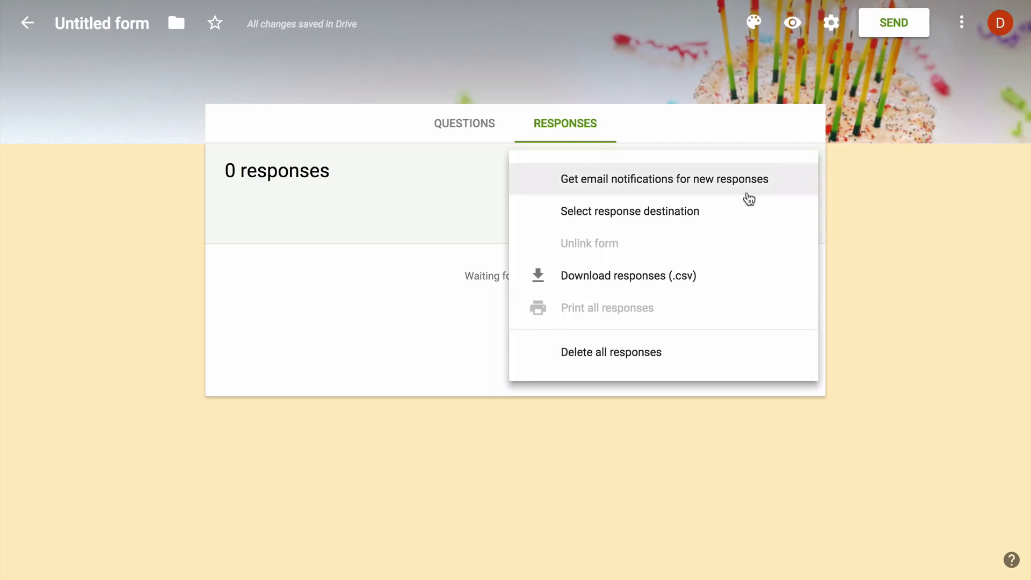
left_click(720, 213)
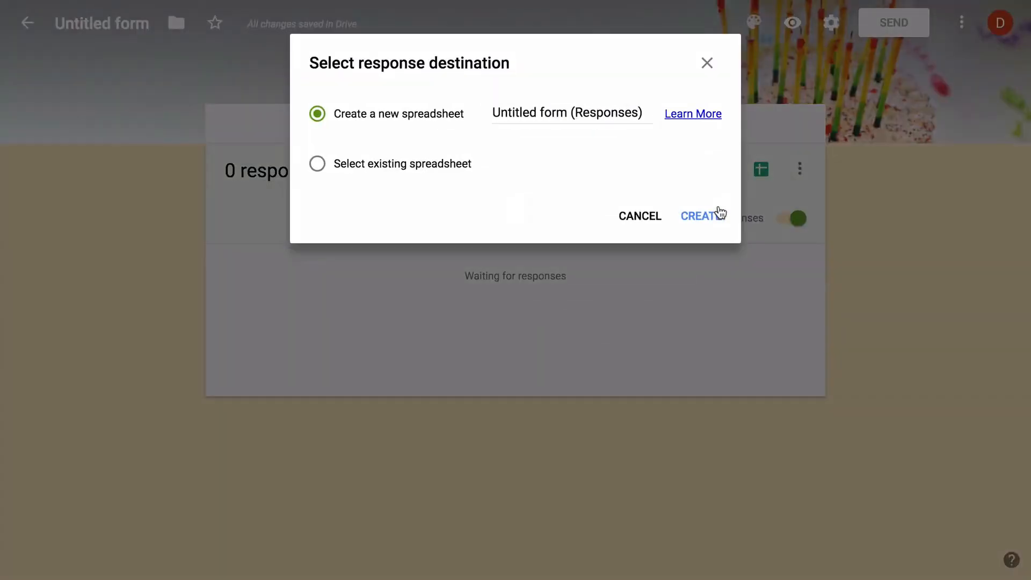
triple_click(553, 113)
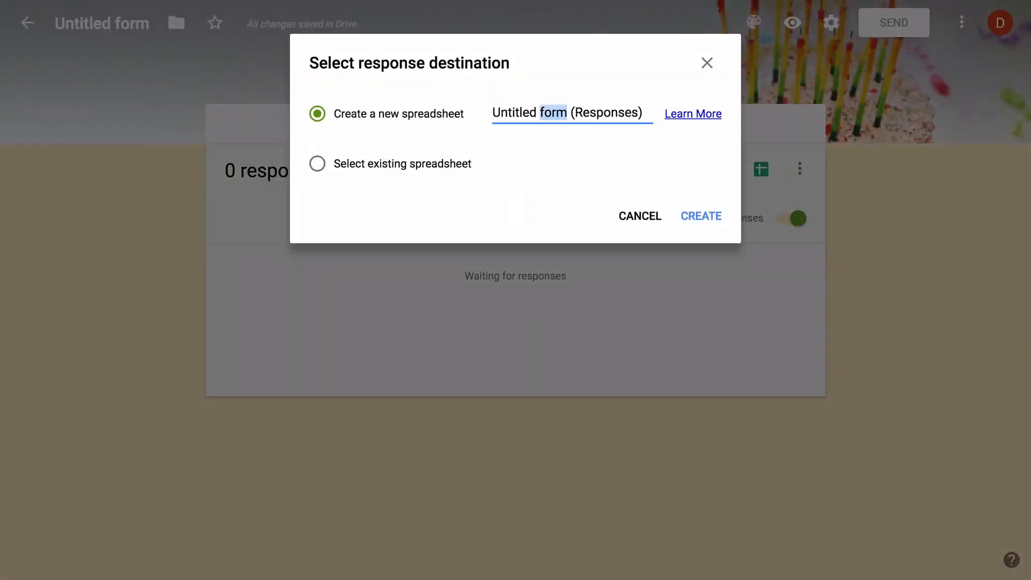
type("Cake Stud")
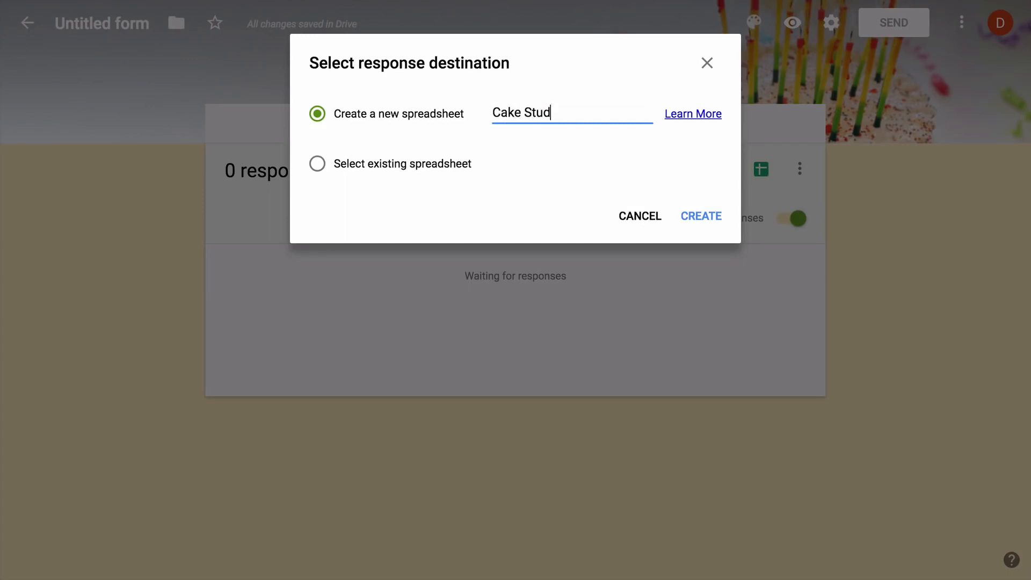
type("io Responses")
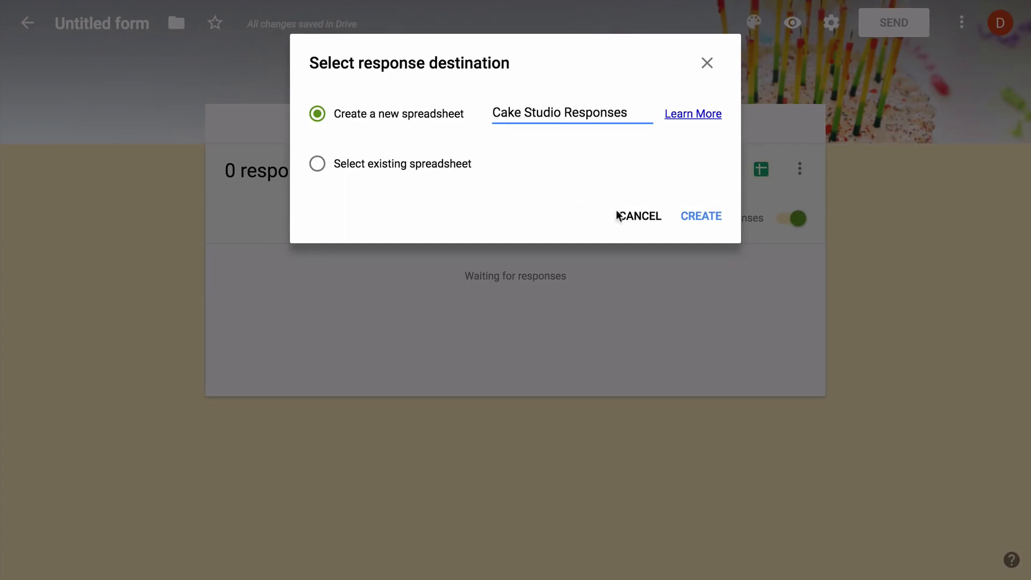
left_click(703, 220)
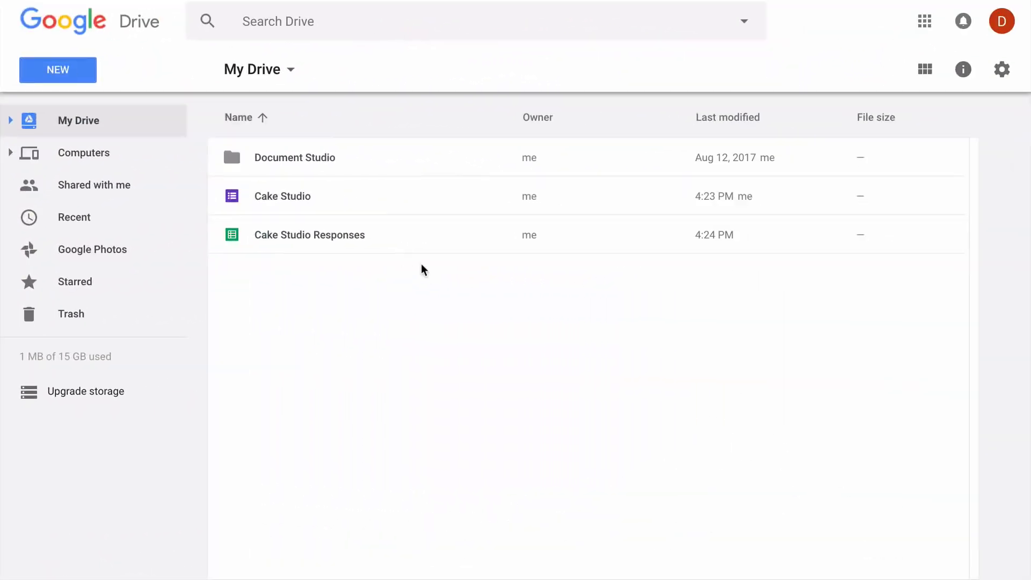
double_click(399, 237)
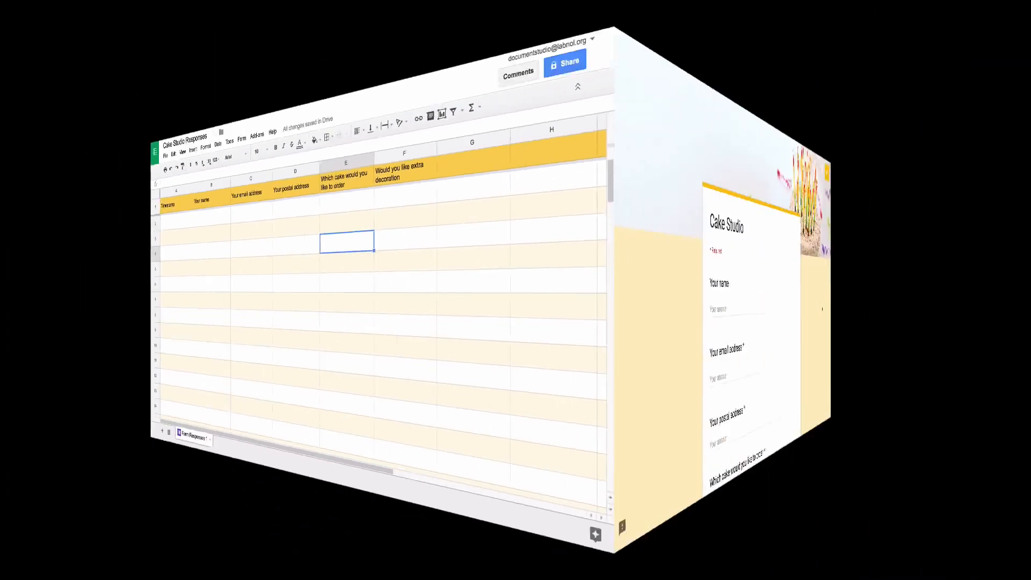
Submit a test entry with the customer's name, email and postal address, Black Forest cake, extra decoration Yes
scroll(953, 333, "down", 3)
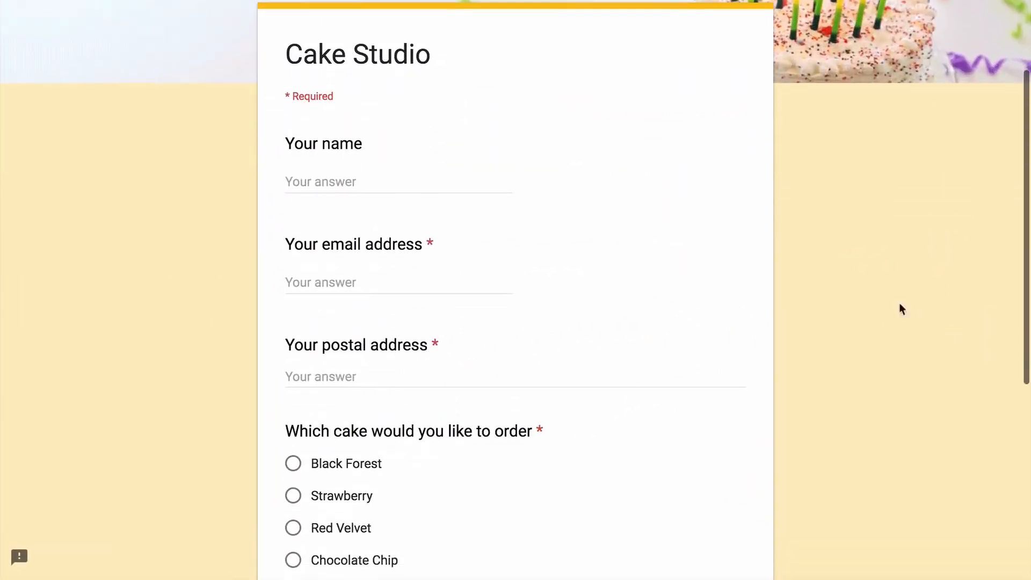
type("Angus")
key("Tab")
type("A")
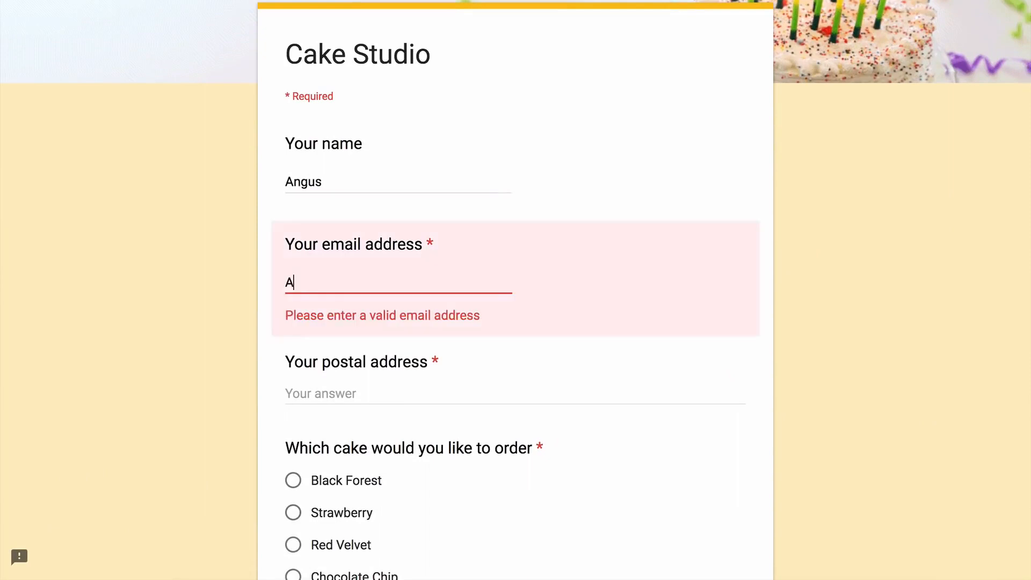
type("ngus@example.com")
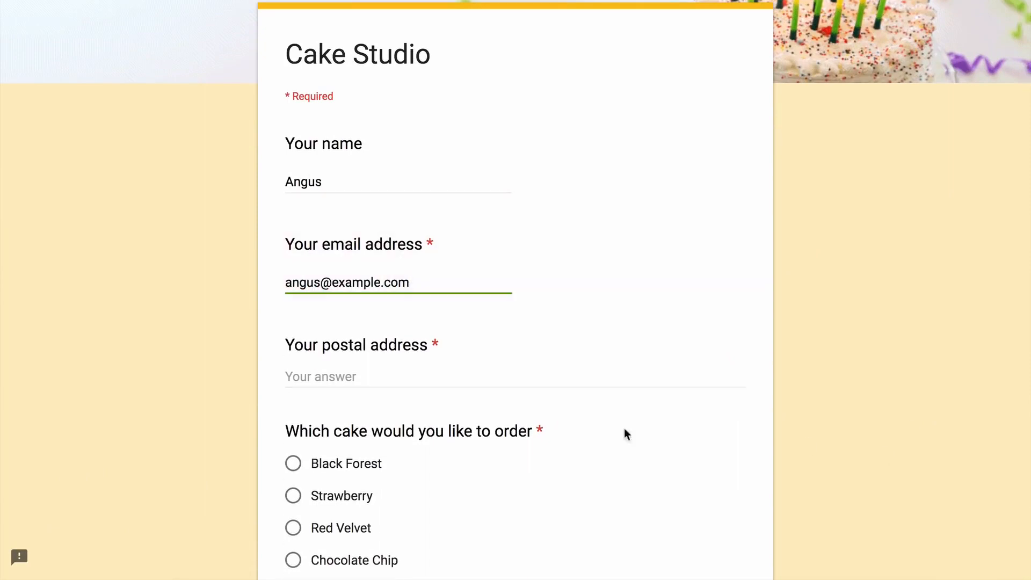
key("Tab")
type("N")
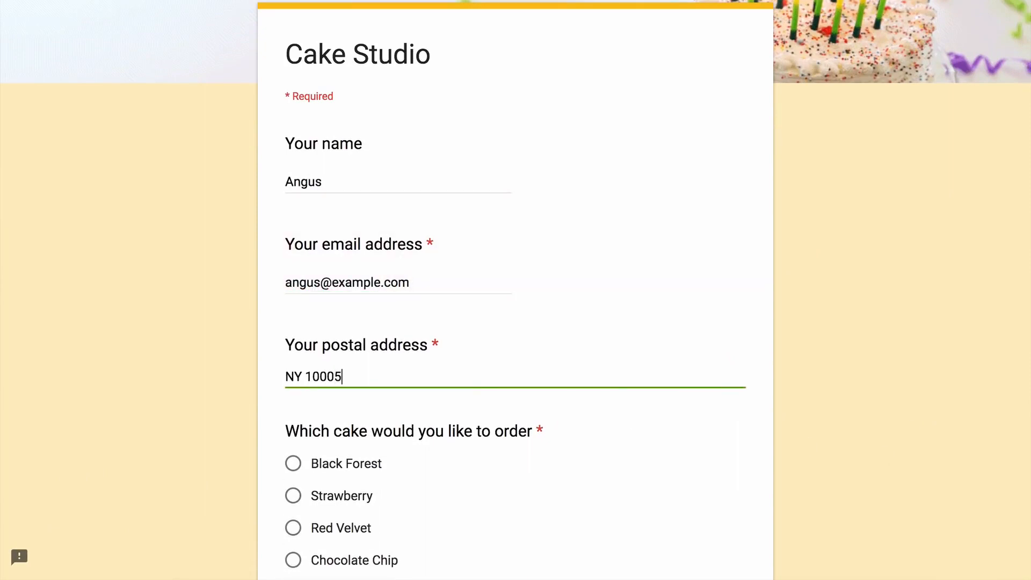
scroll(817, 329, "down", 6)
left_click(292, 116)
left_click(293, 304)
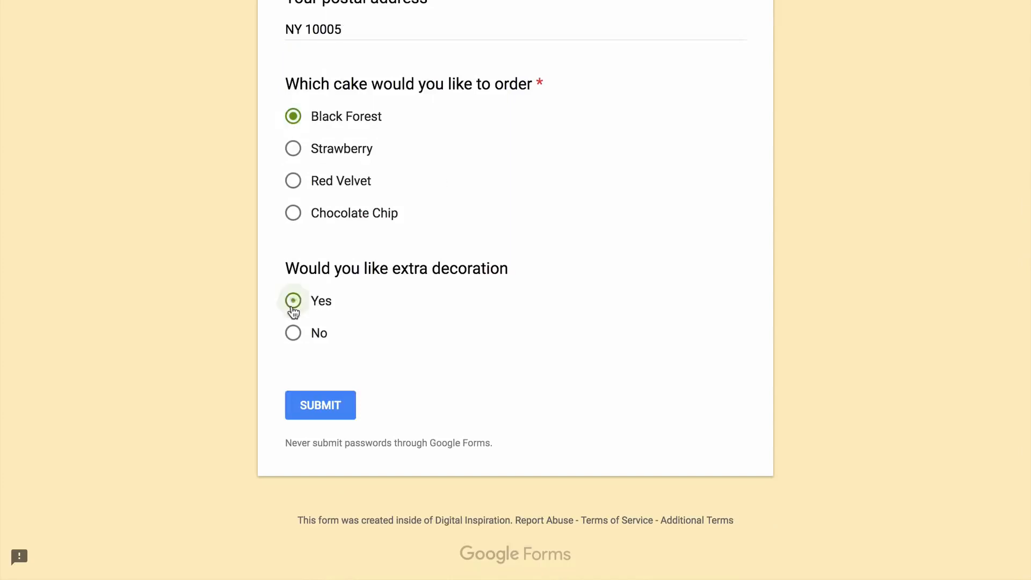
left_click(330, 419)
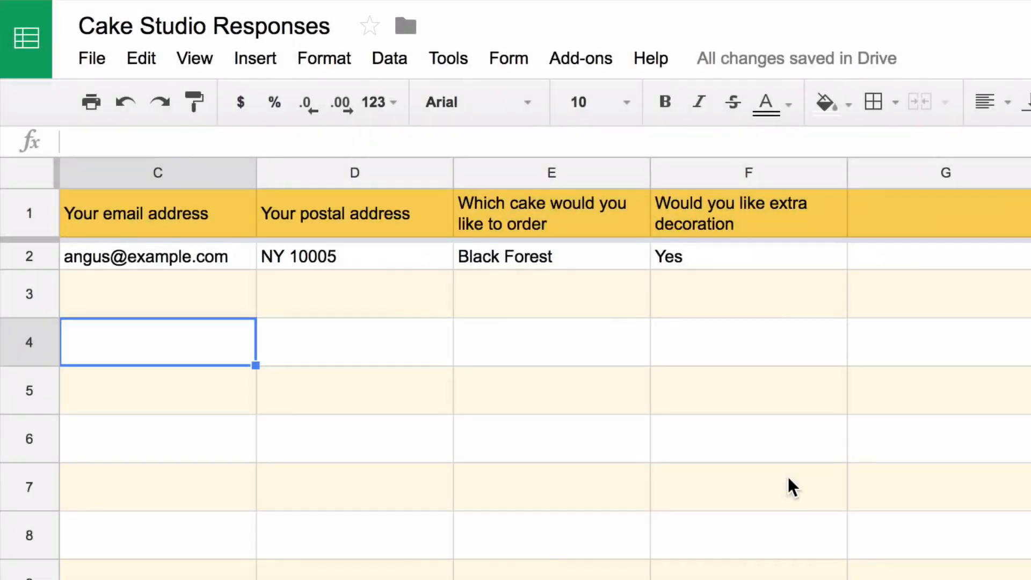
Insert a column left of column F and give it the header 'Cake Price'
left_click(769, 169)
right_click(769, 169)
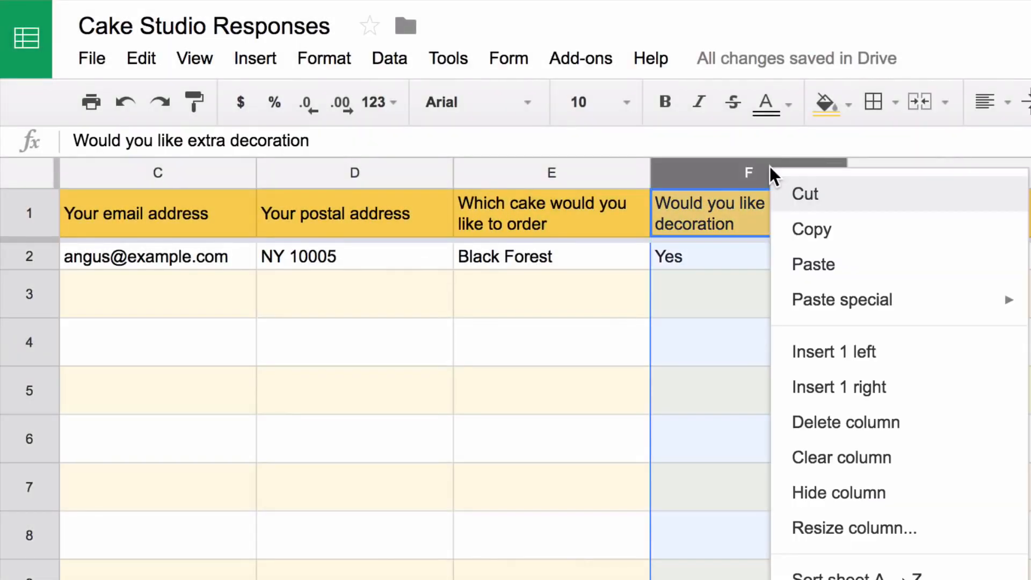
left_click(906, 366)
type("Cake P")
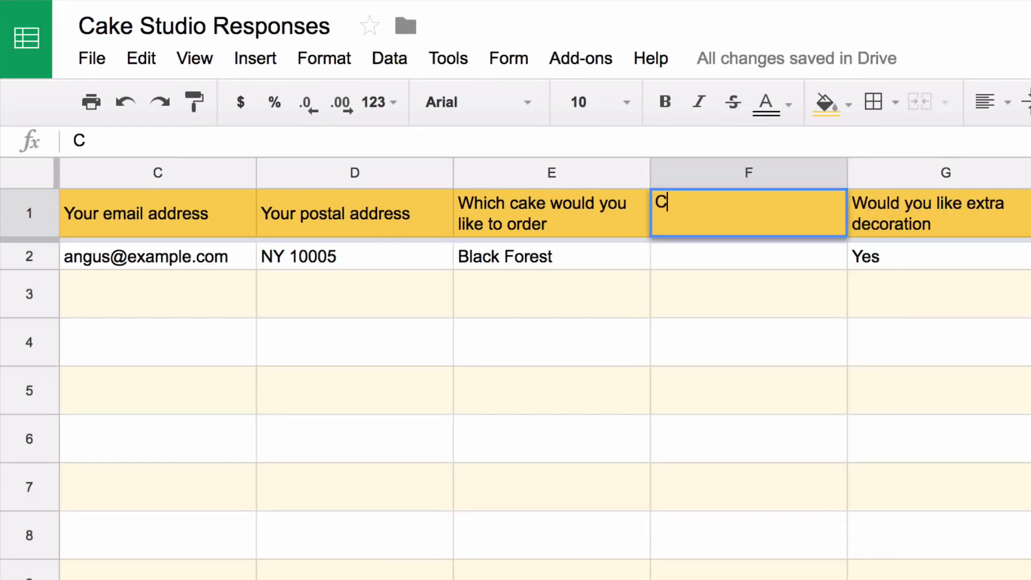
type("rice")
key("Return")
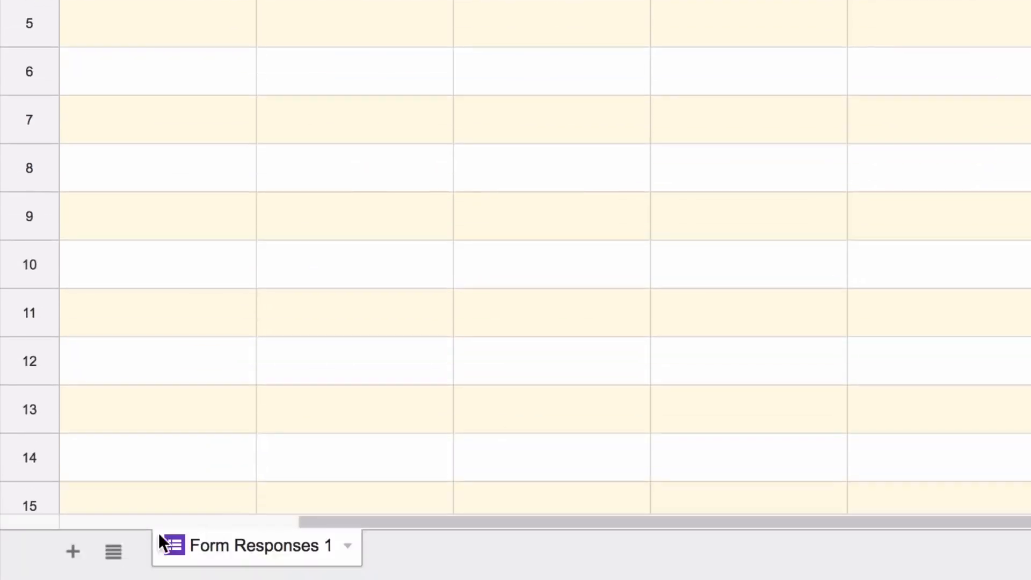
Add a new sheet and rename it 'Price'
left_click(81, 549)
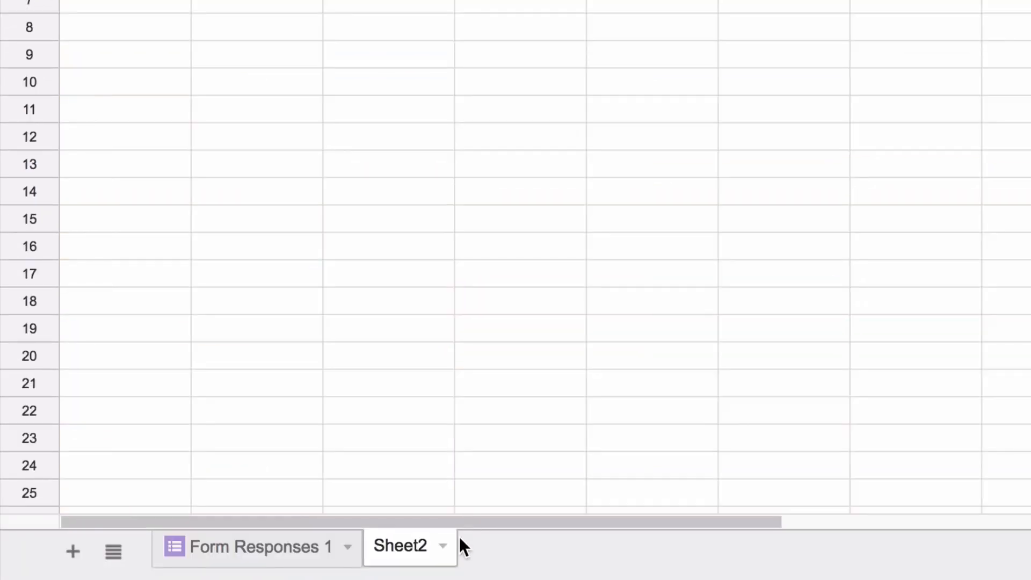
left_click(444, 546)
left_click(485, 288)
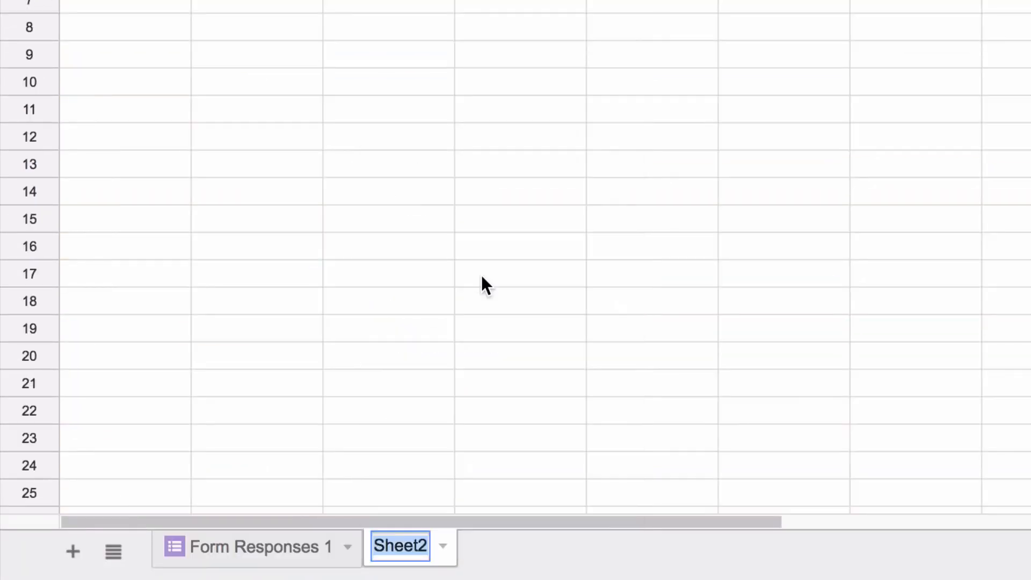
type("Price")
key("Return")
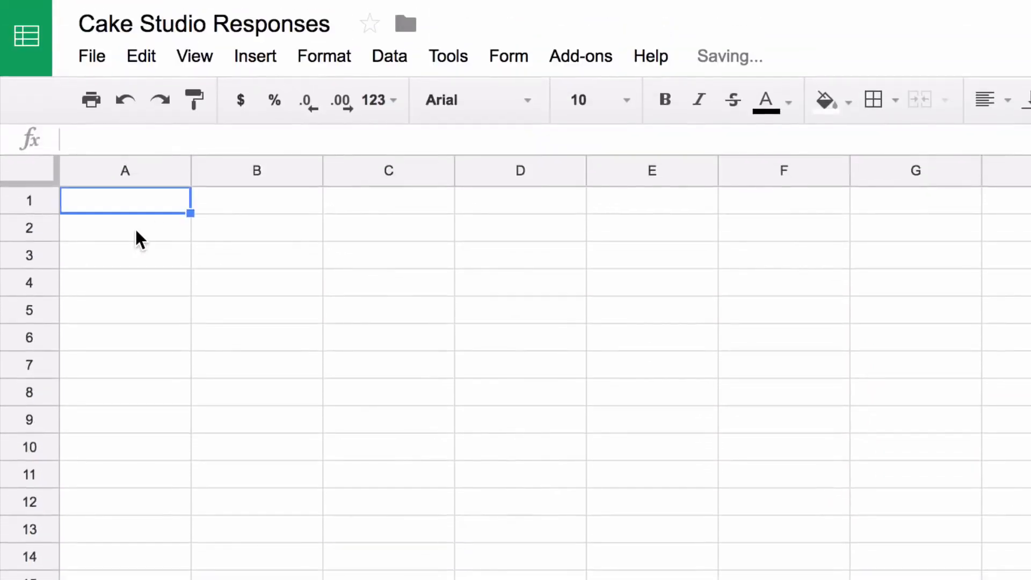
Enter headers Cake Name and Cake Price, then Black Forest, Strawberry, Red Velvet, Chocolate Chip in column A
type("Cake ")
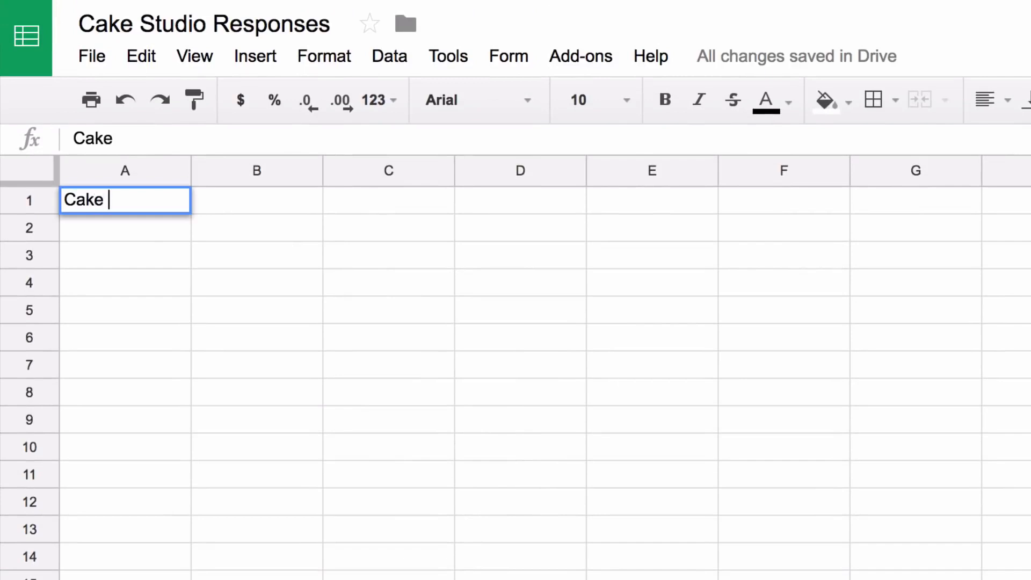
type("Name")
key("Tab")
type("Cake Price")
key("Return")
type("Bla")
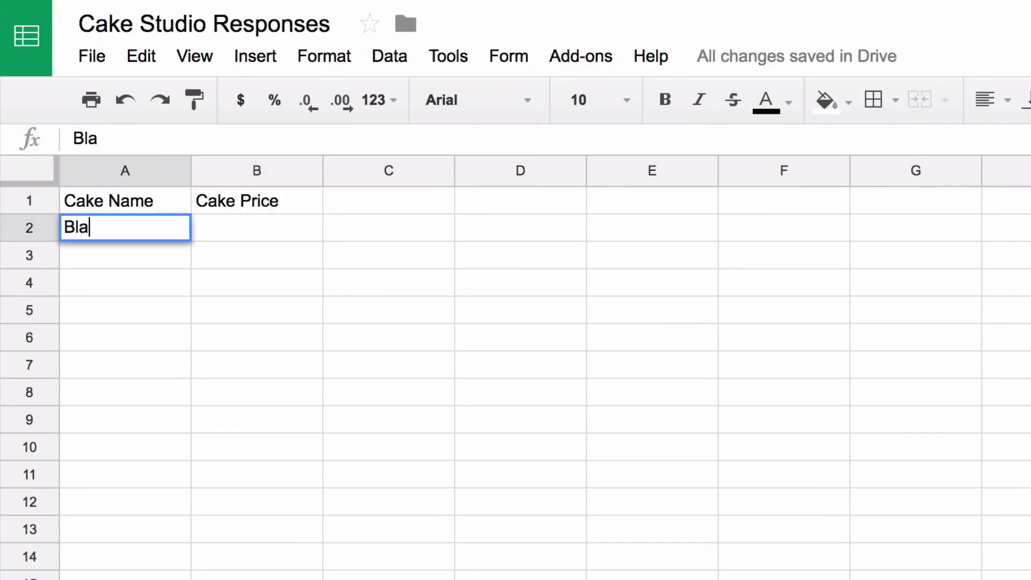
type("ck Forest")
key("Return")
type("Strawberry")
key("Return")
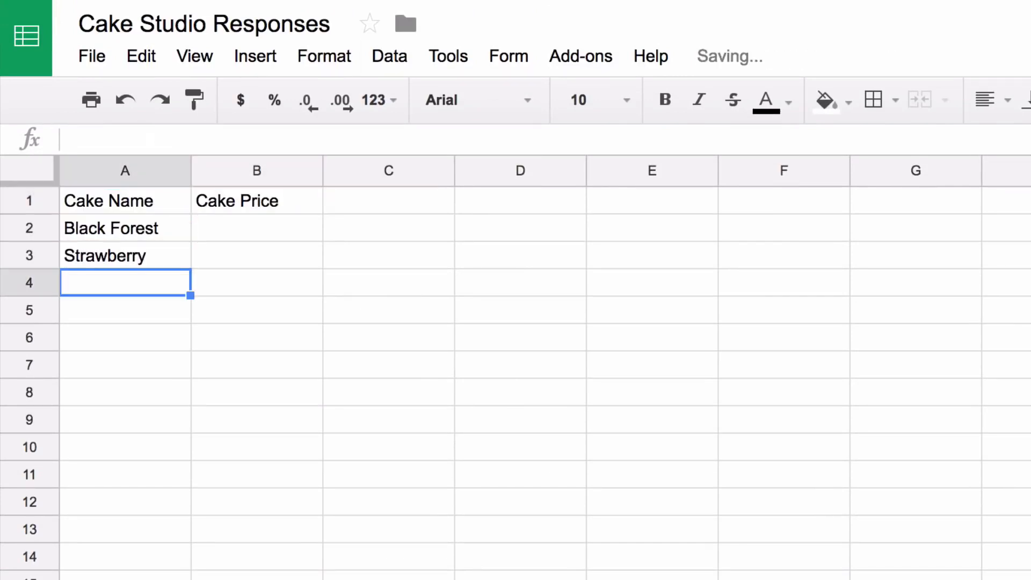
type("Red Velvet")
key("Return")
type("Chocol")
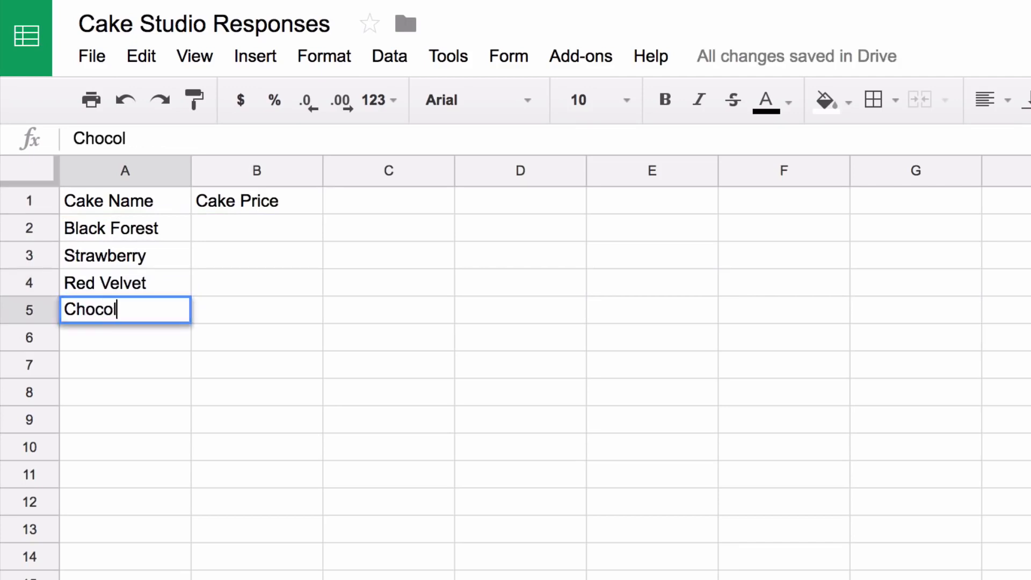
type("ate Chip")
key("Return")
Enter the prices 12.22, 2.21, 12.87 and 15.22 in B2:B5
key("Up")
type("12.22")
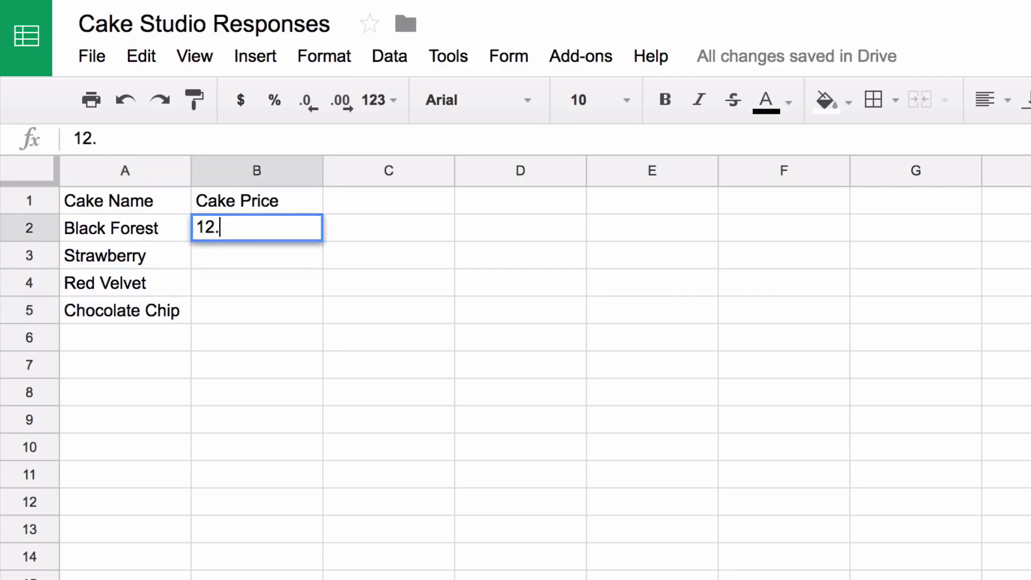
key("Return")
type("2.21")
key("Return")
type("12.87")
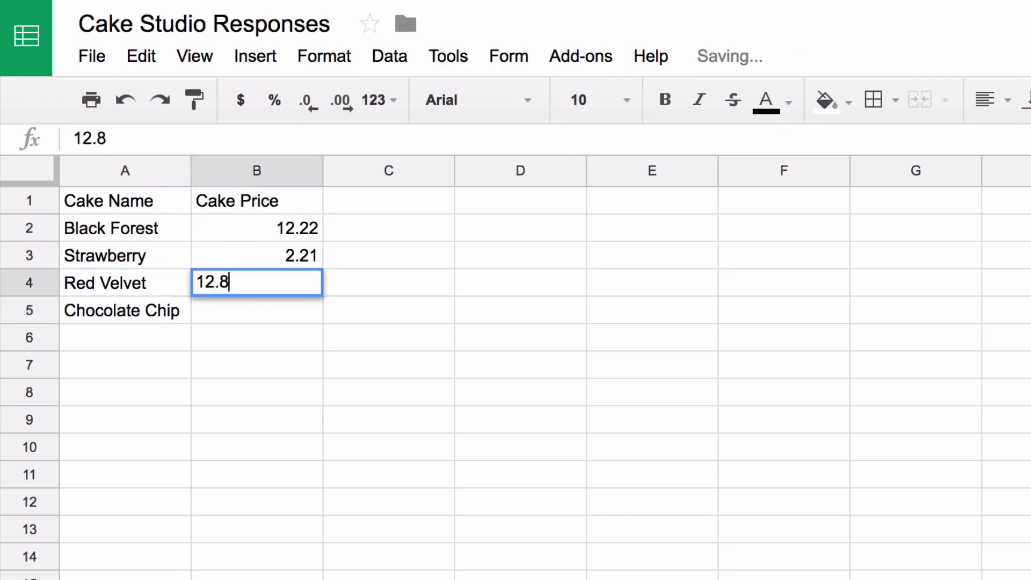
key("Return")
type("15.22")
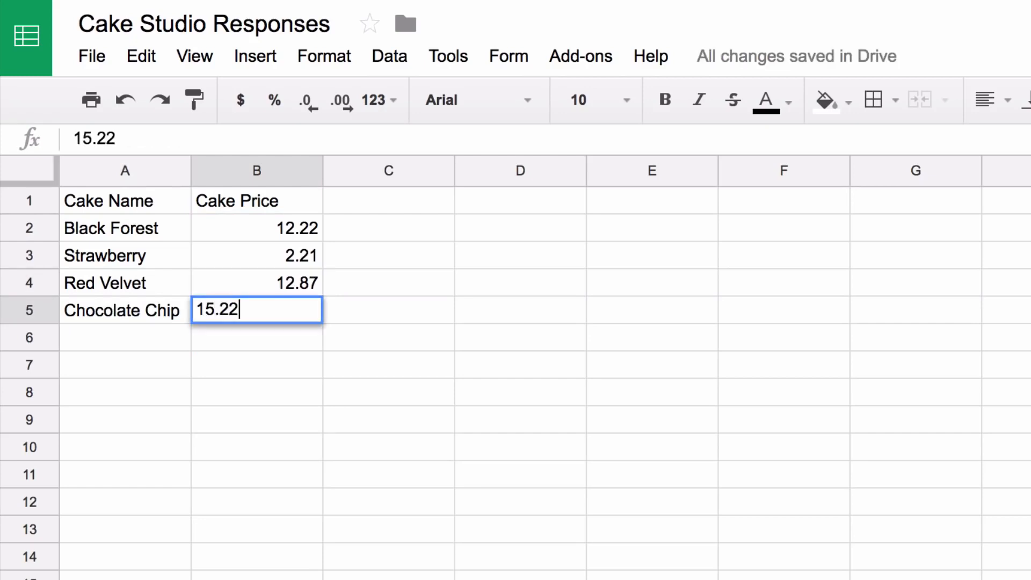
key("Up")
key("Down")
key("Down")
key("Down")
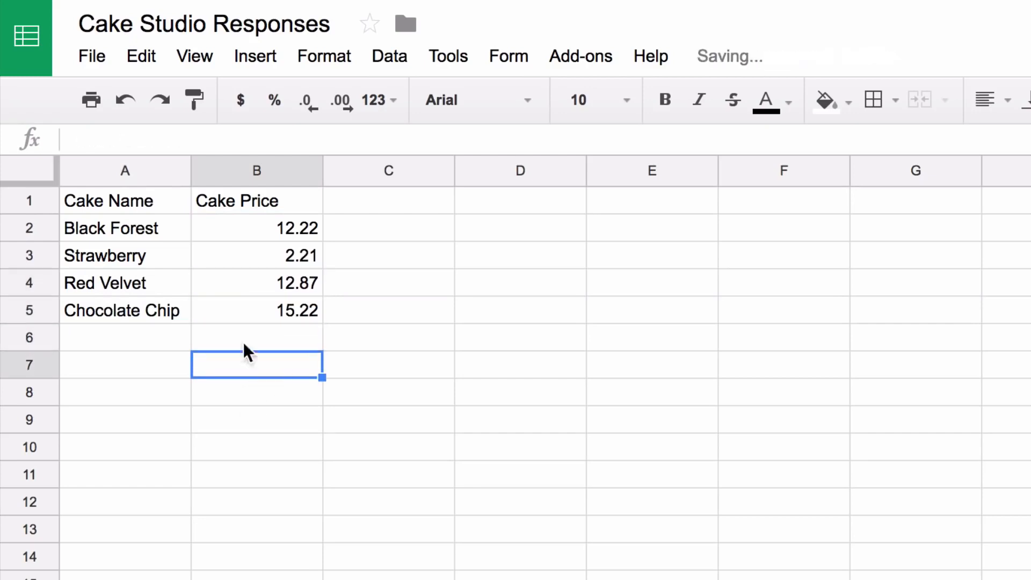
Format the Cake Price column as currency
left_click(257, 170)
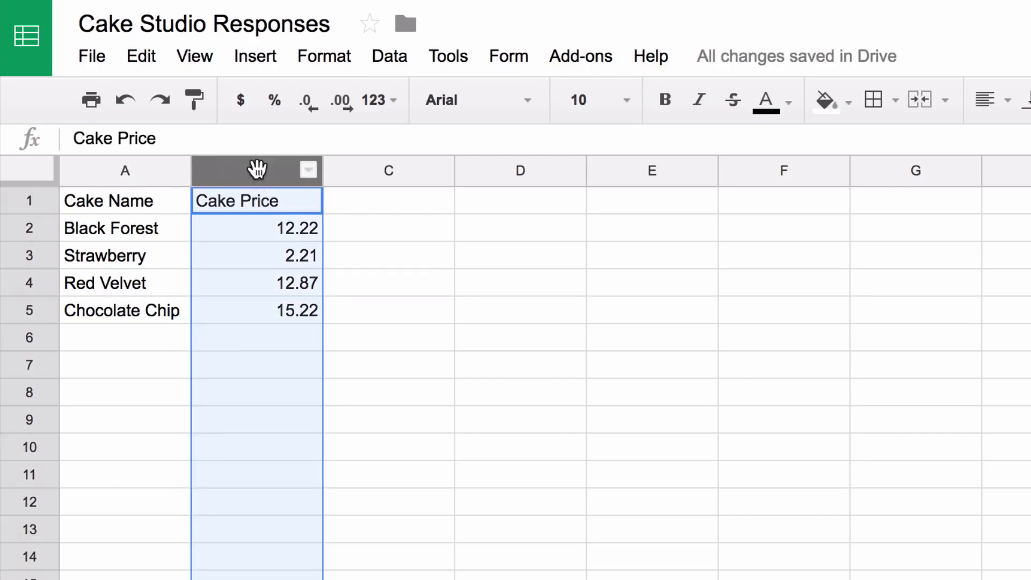
left_click(337, 56)
mouse_move(368, 101)
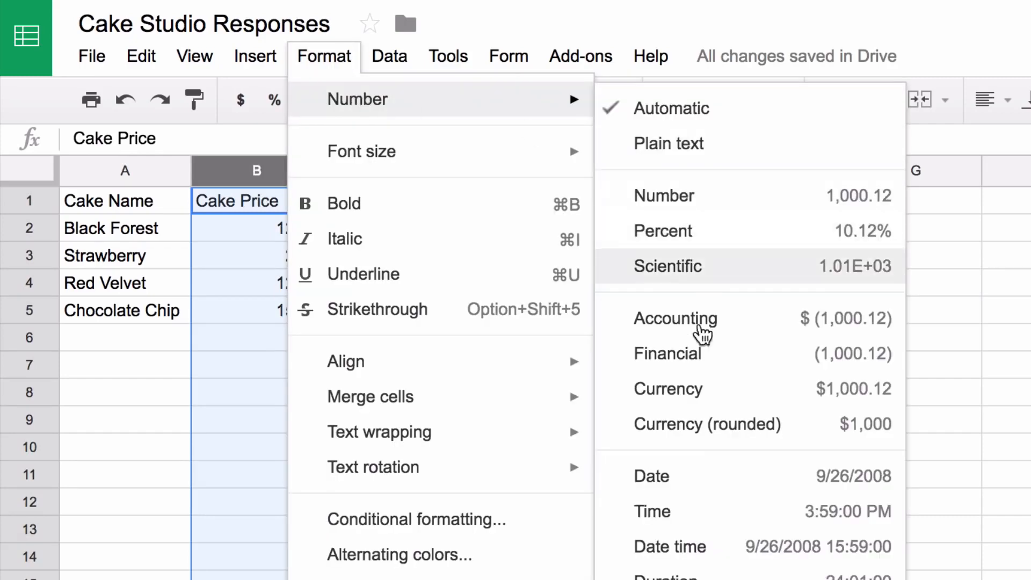
left_click(706, 392)
left_click(542, 321)
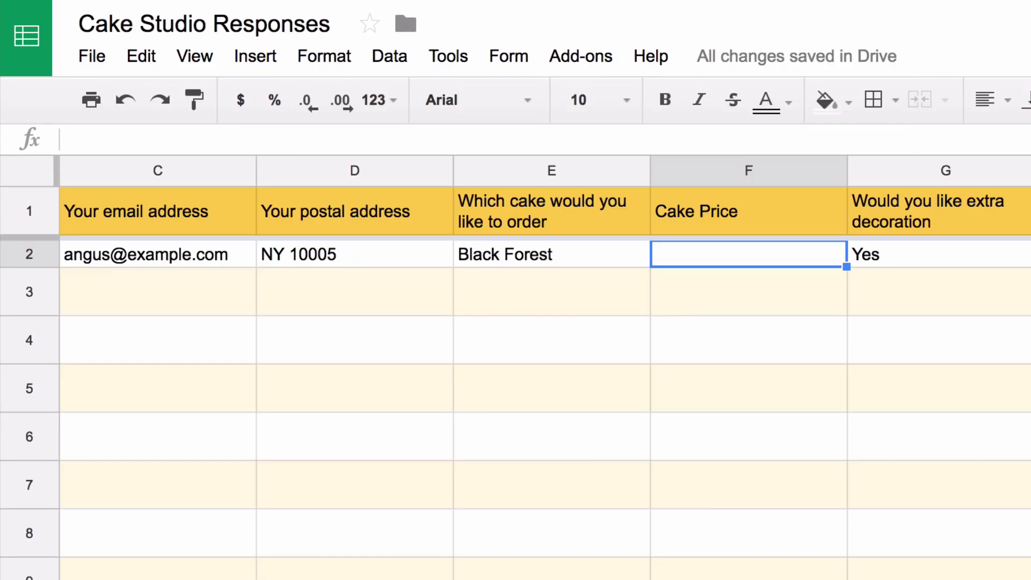
Enter =VLOOKUP(E2,Price!A2:B5,2,FALSE) in F2 to look up the ordered cake's price
type("=V")
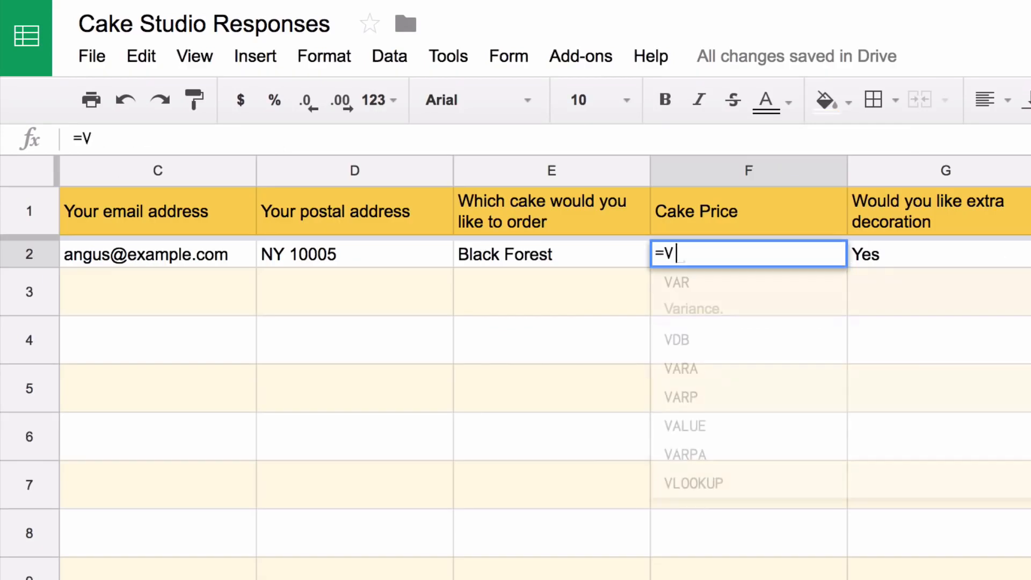
type("LOOKUP(")
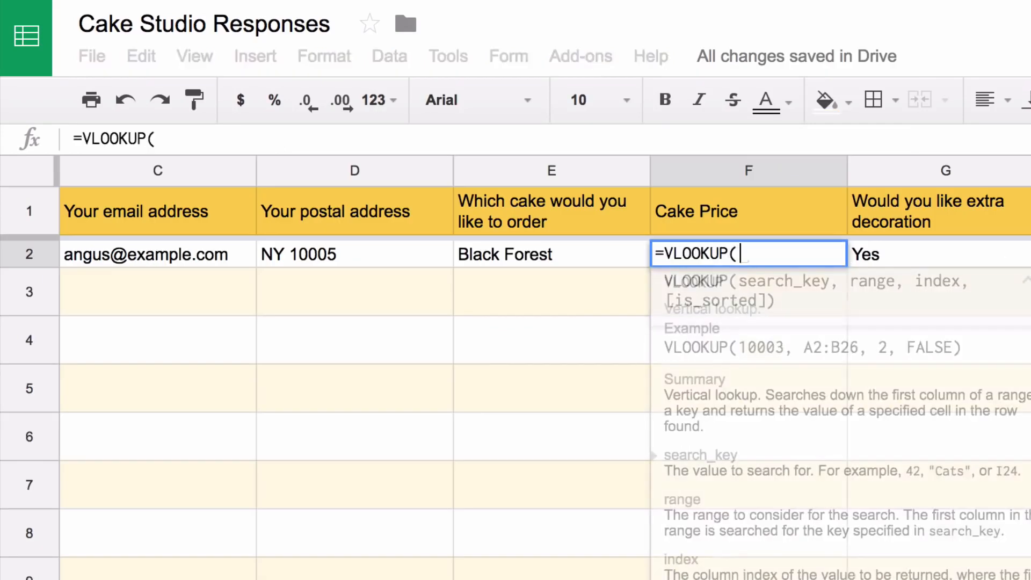
left_click(583, 257)
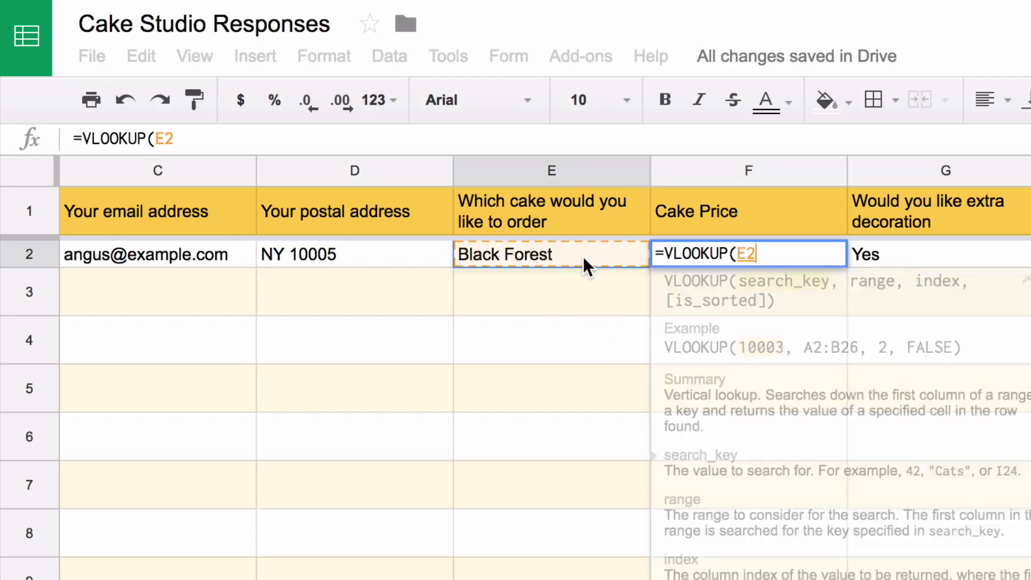
type(",")
left_click(367, 578)
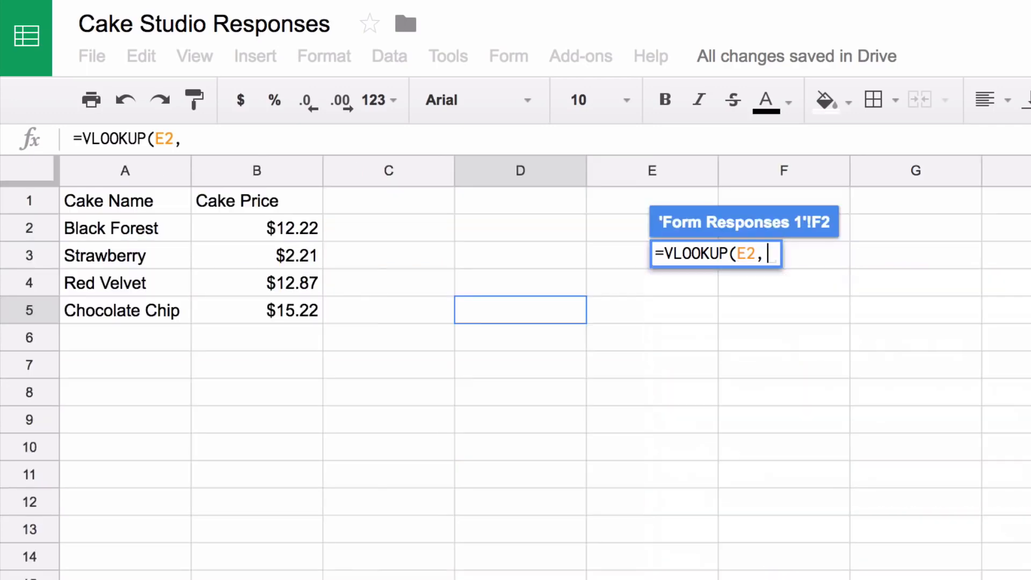
left_click_drag(141, 223, 255, 300)
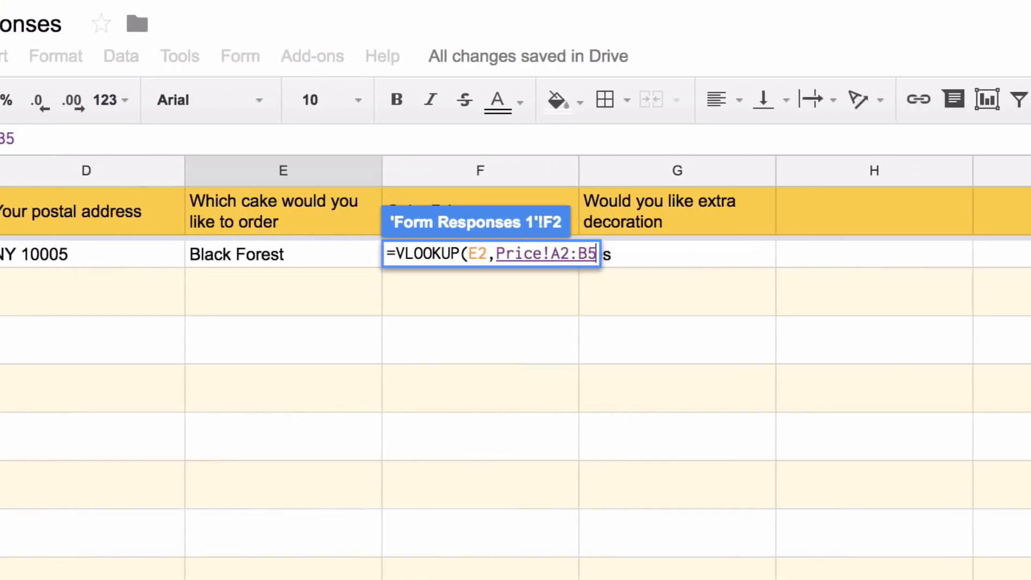
type(",")
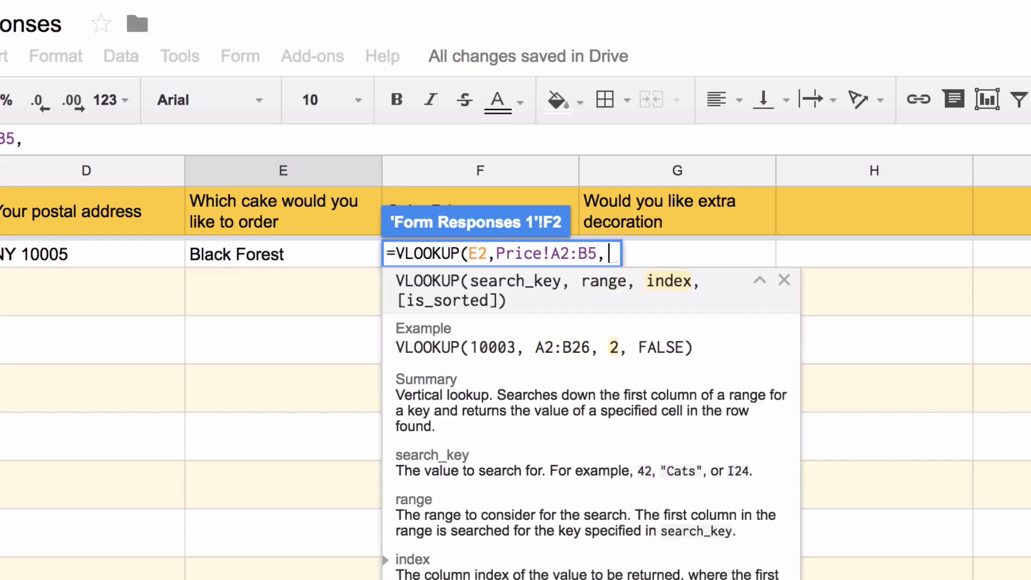
type("2,")
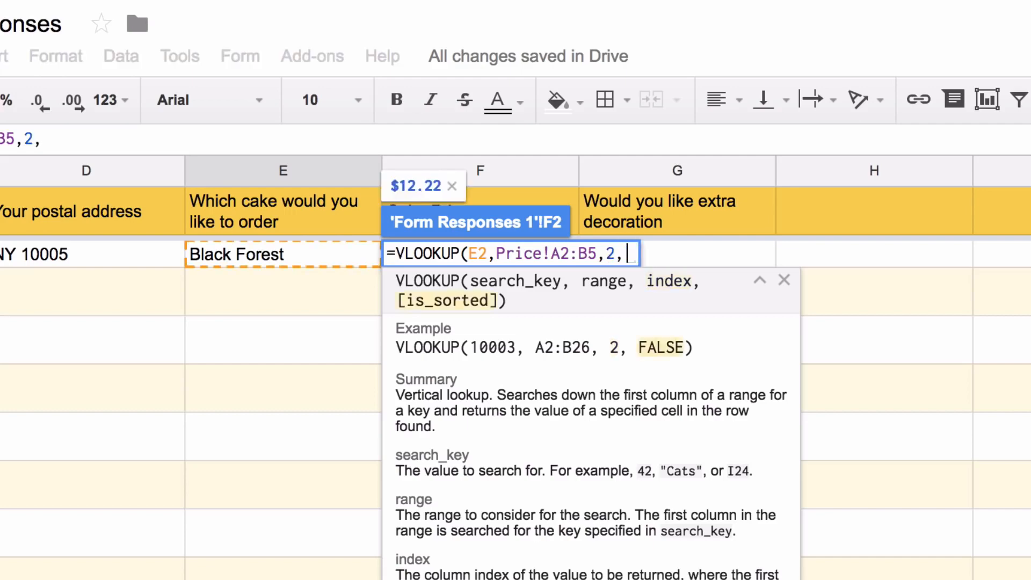
type("FALSE)")
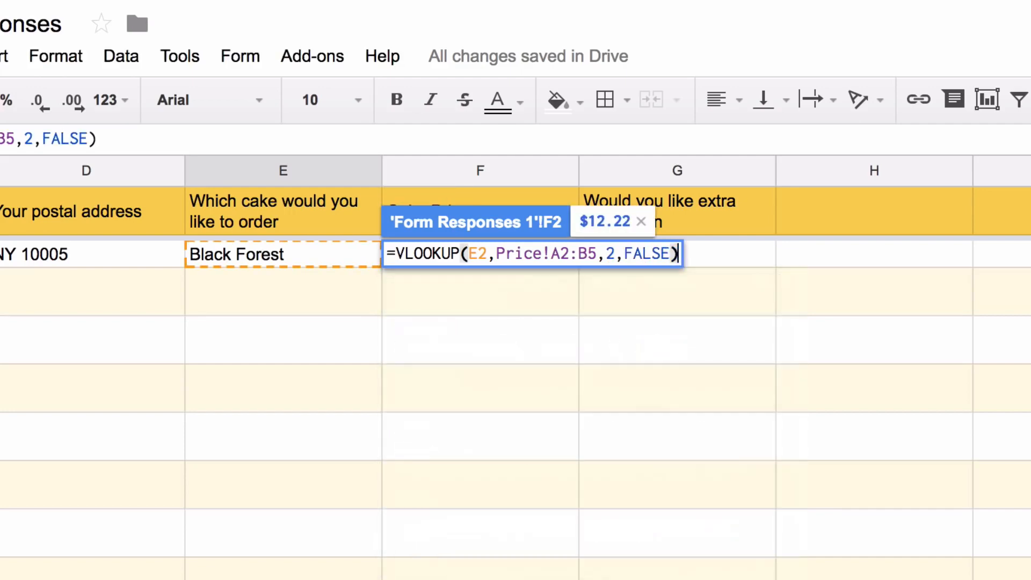
key("Return")
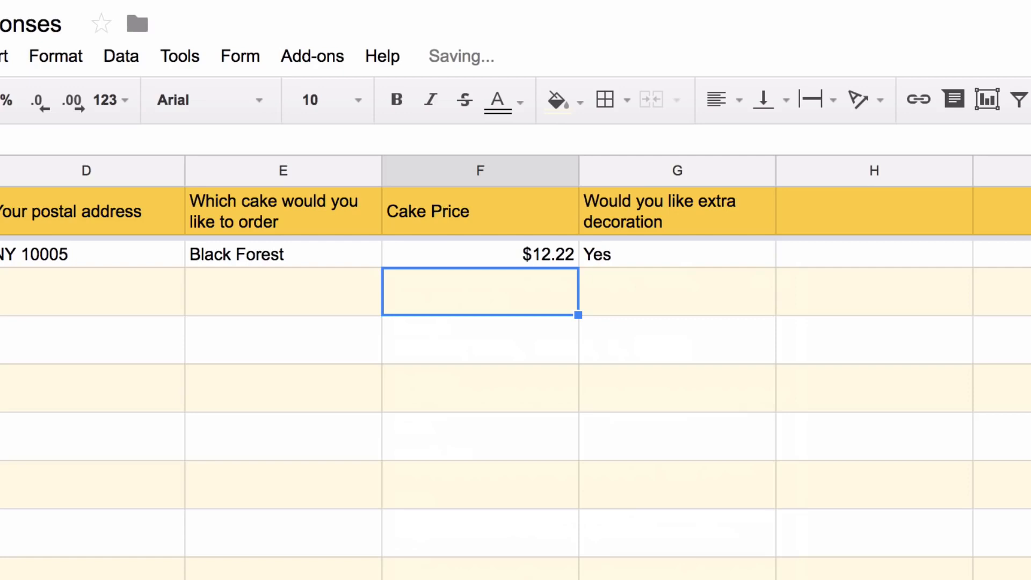
Change the ordered cake in E2 to Strawberry and check the price shows $2.21
left_click(334, 258)
type("Straw")
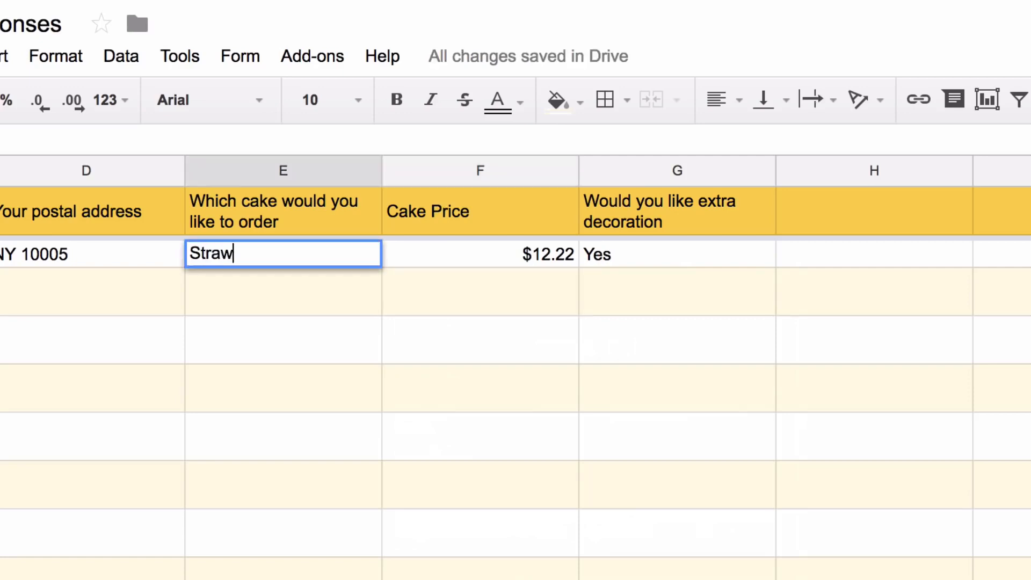
type("be")
key("BackSpace")
type("berry")
left_click(490, 268)
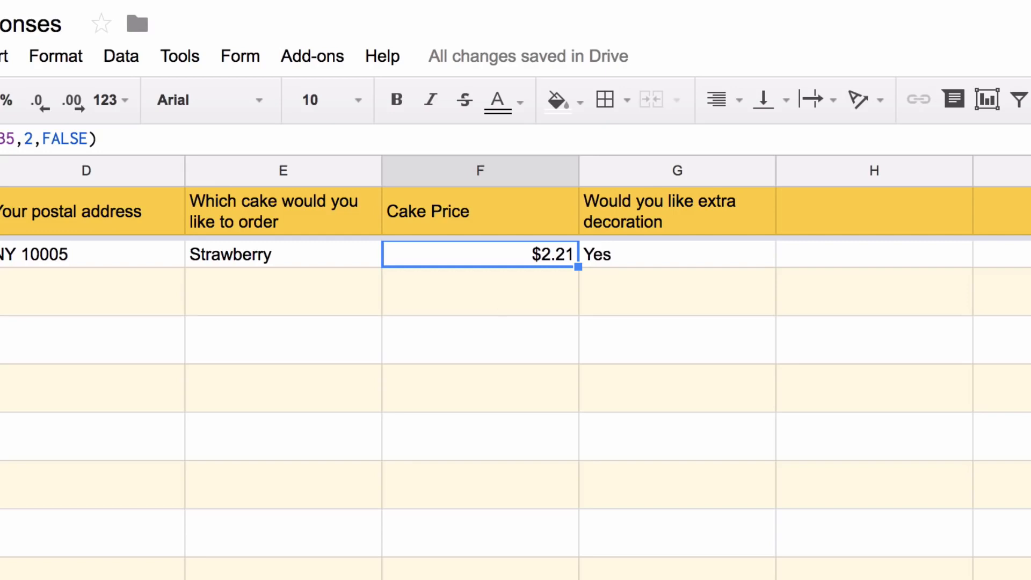
Extend the lookup value to E2:E and wrap the VLOOKUP in ArrayFormula
key("Return")
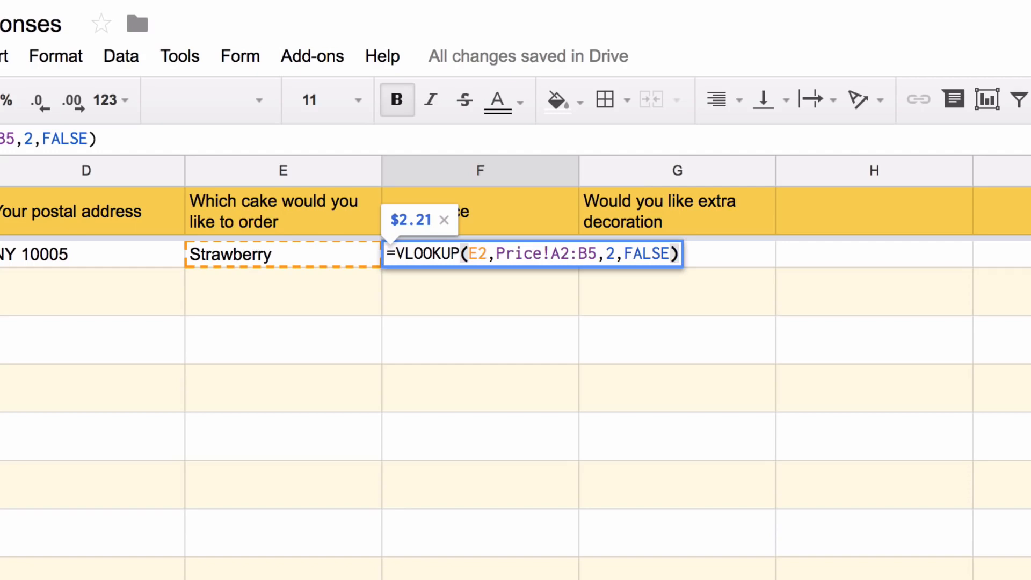
left_click(478, 253)
key("Right")
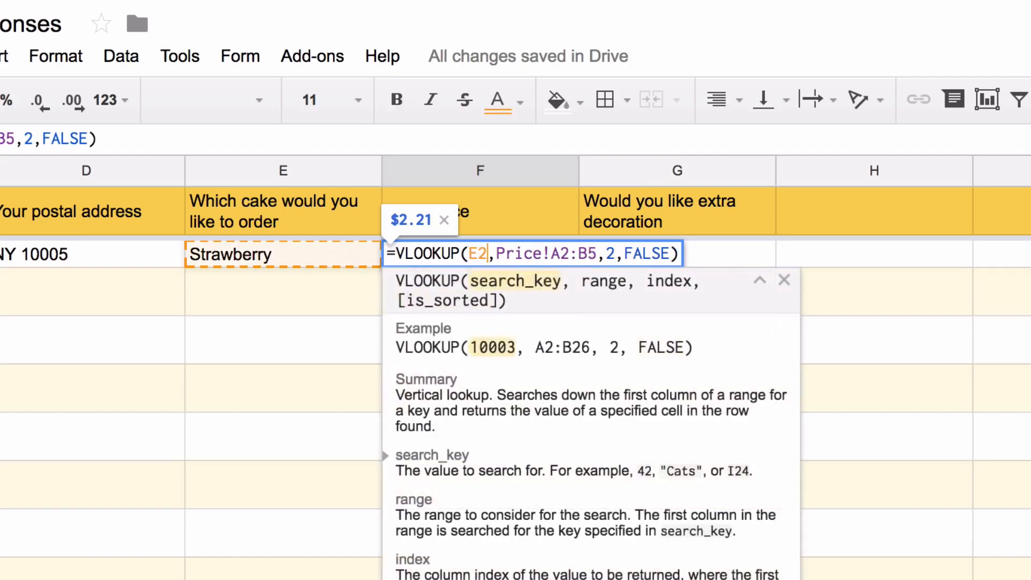
type(":E")
key("ctrl+shift+Return")
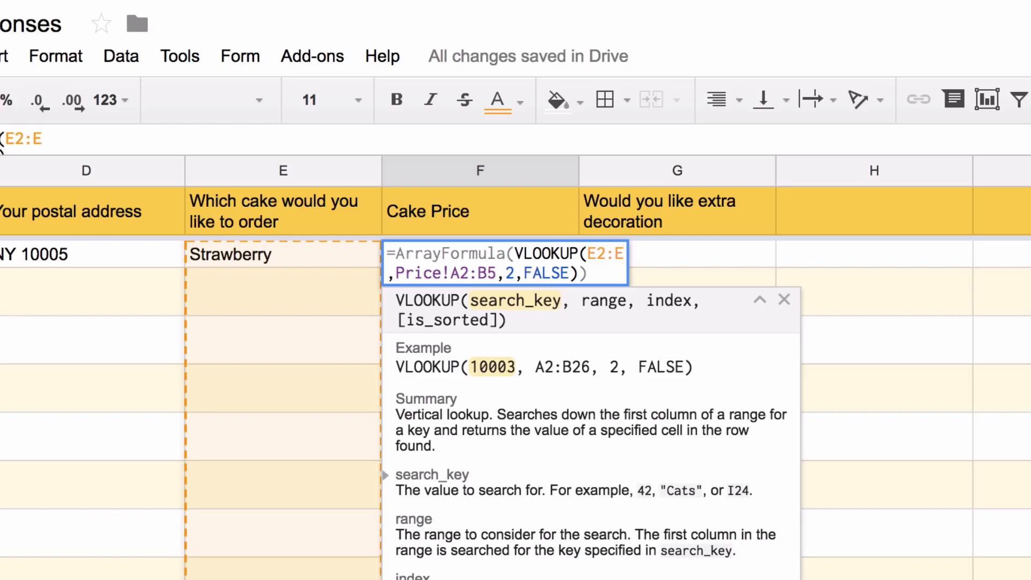
key("Return")
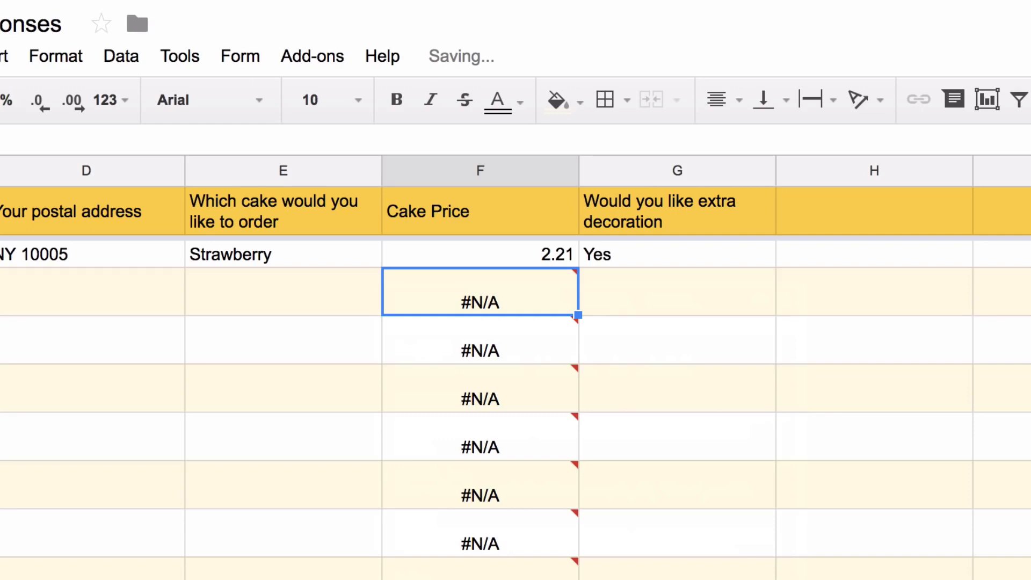
Add IF(NOT(ISBLANK(E2:E)), …) inside the ArrayFormula so only non-blank orders get priced
key("Up")
key("Return")
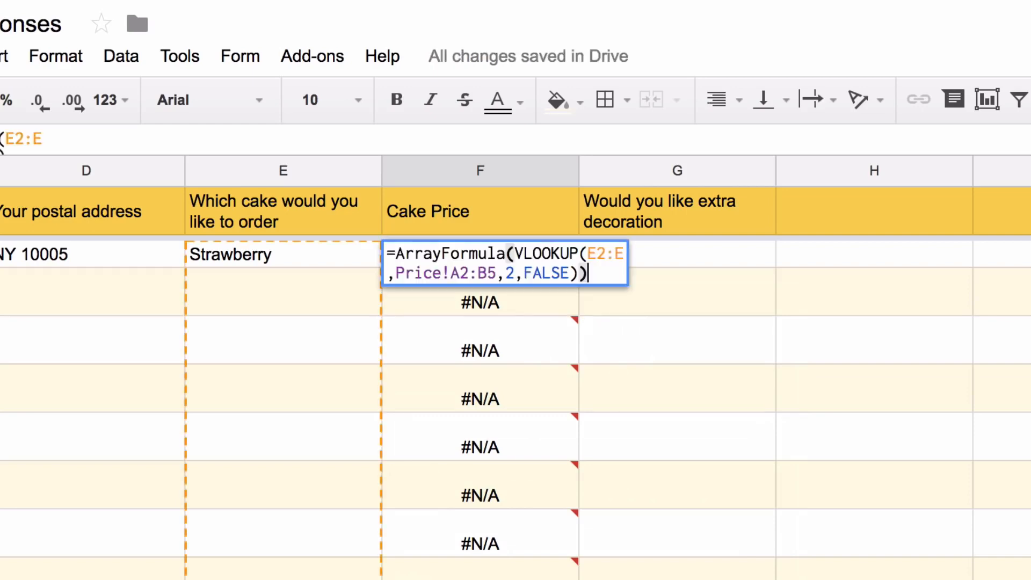
left_click(515, 254)
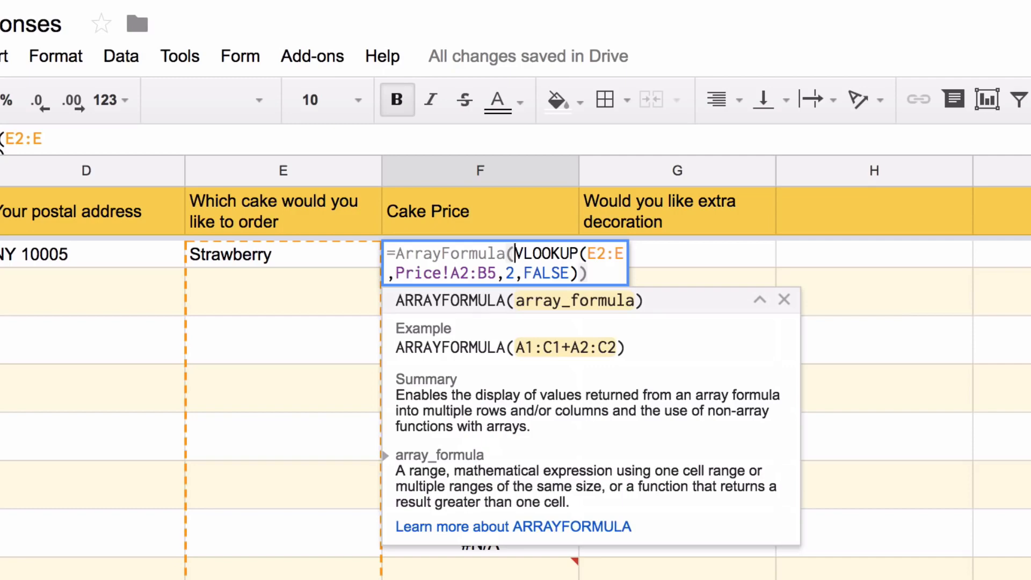
type("IF(NOT(IS")
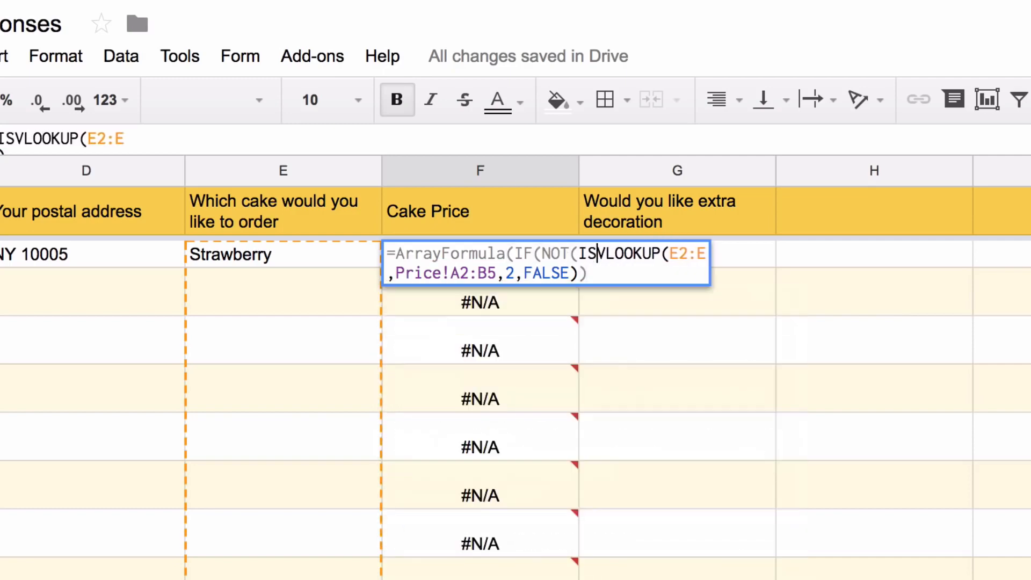
type("BLANK(")
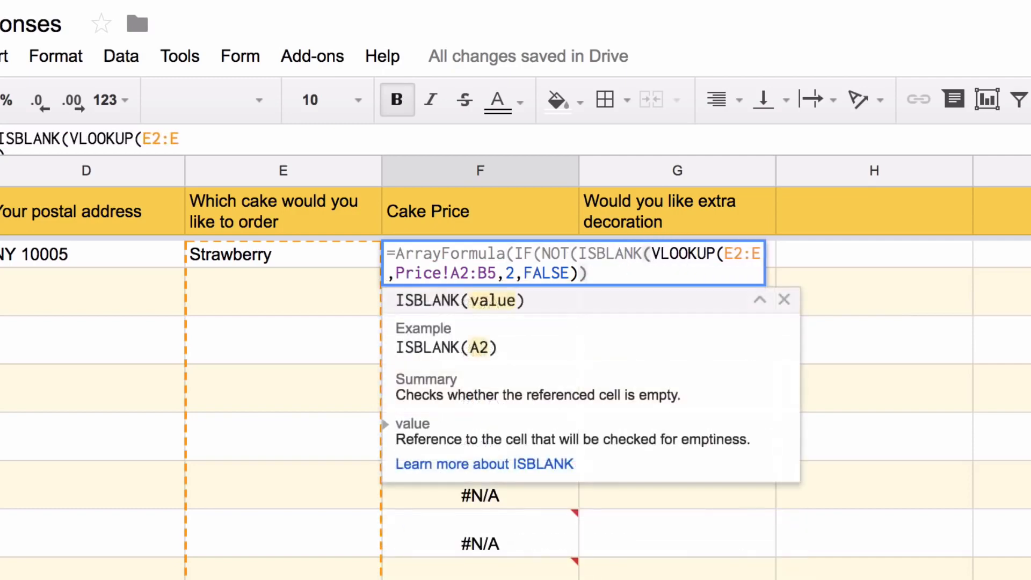
type("E")
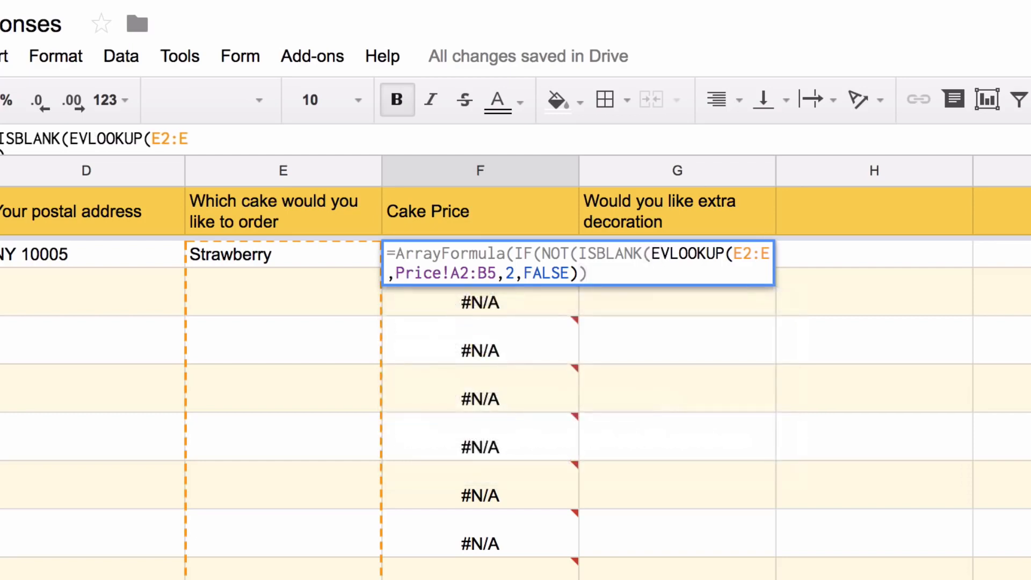
type("2:E")
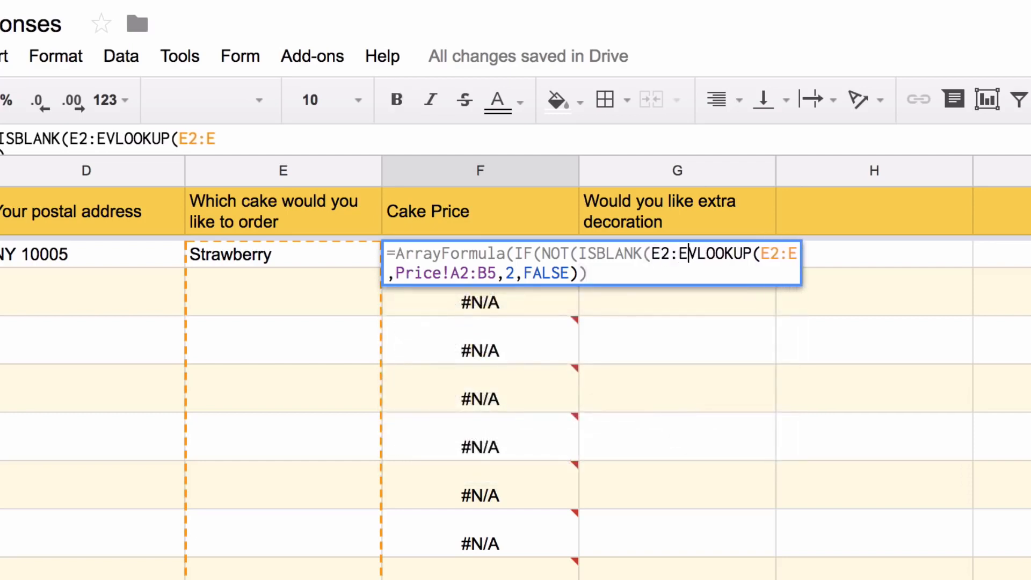
type(")), ")
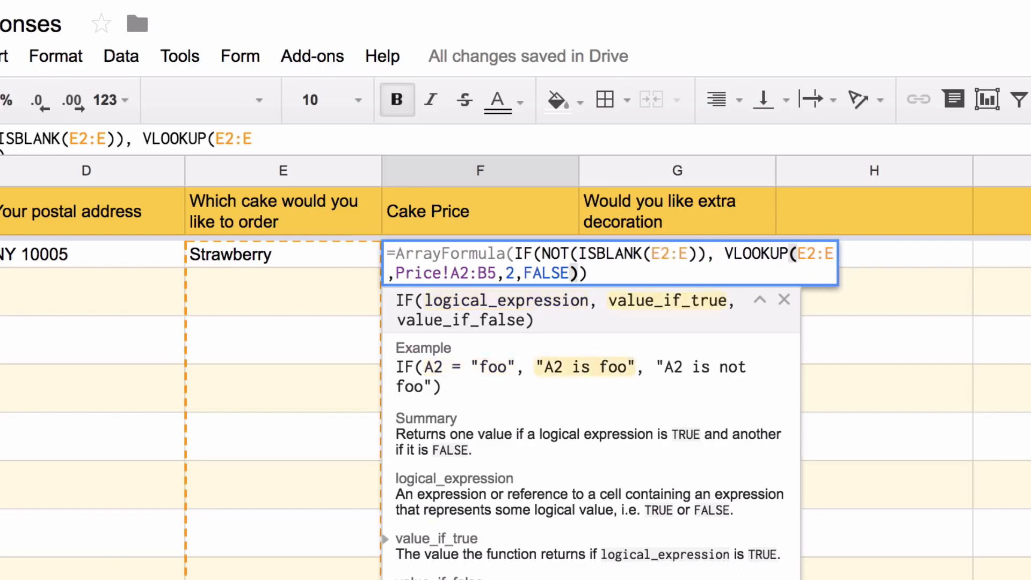
type(",")
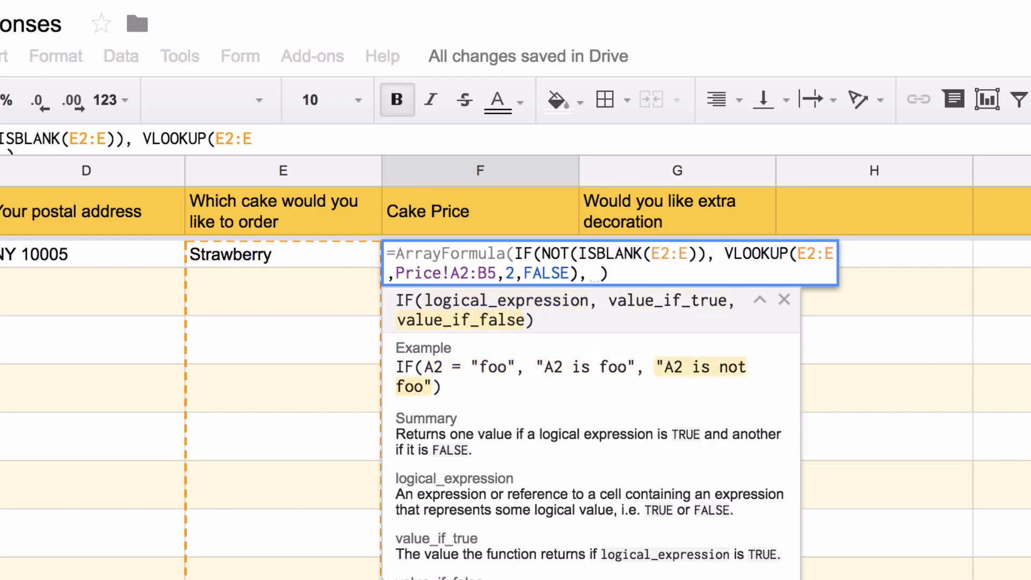
key("Return")
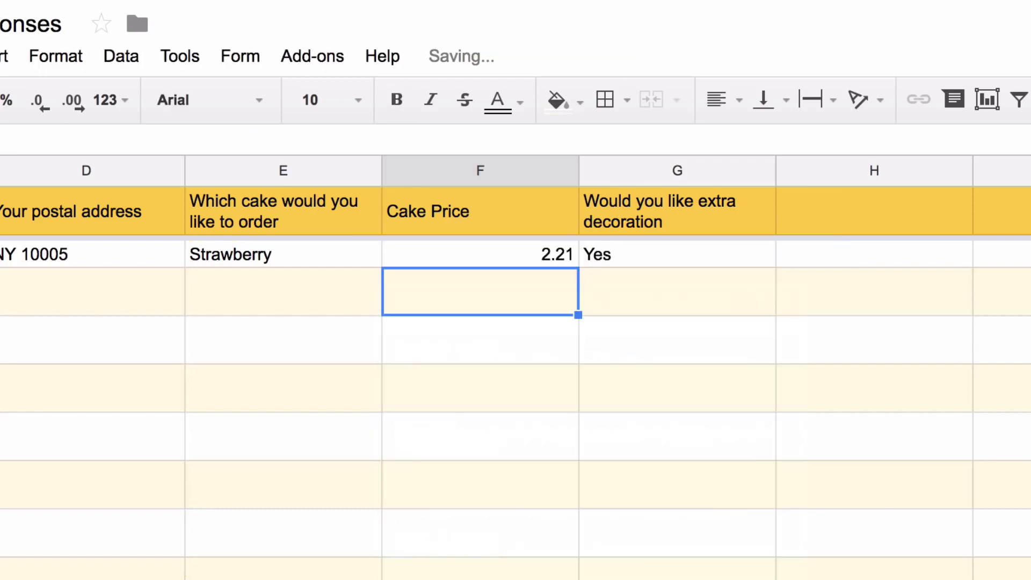
Test the formula with a Red Velvet order in E3, then delete that test entry
key("Left")
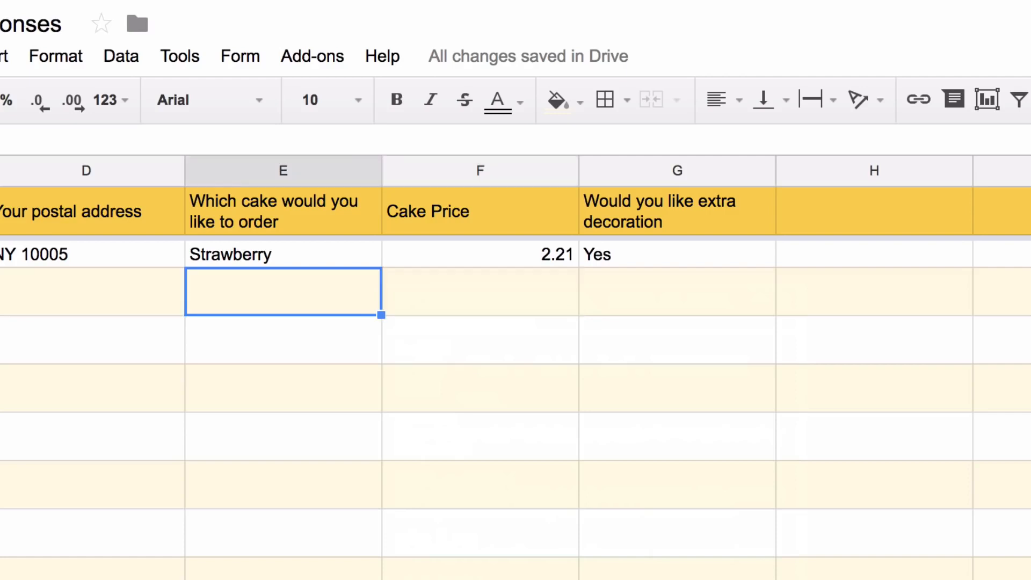
type("Red Ve")
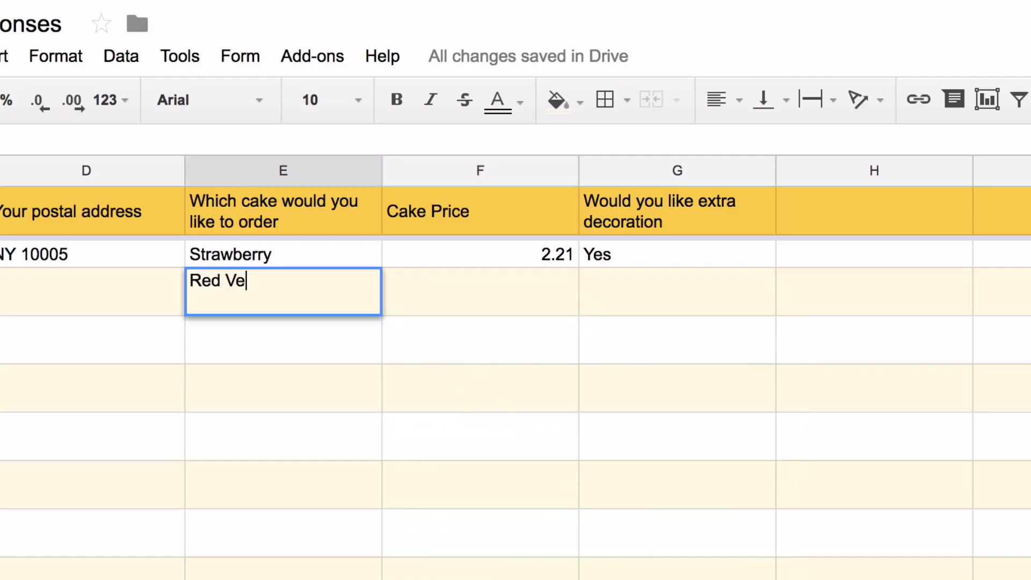
type("lvet")
key("Return")
key("Up")
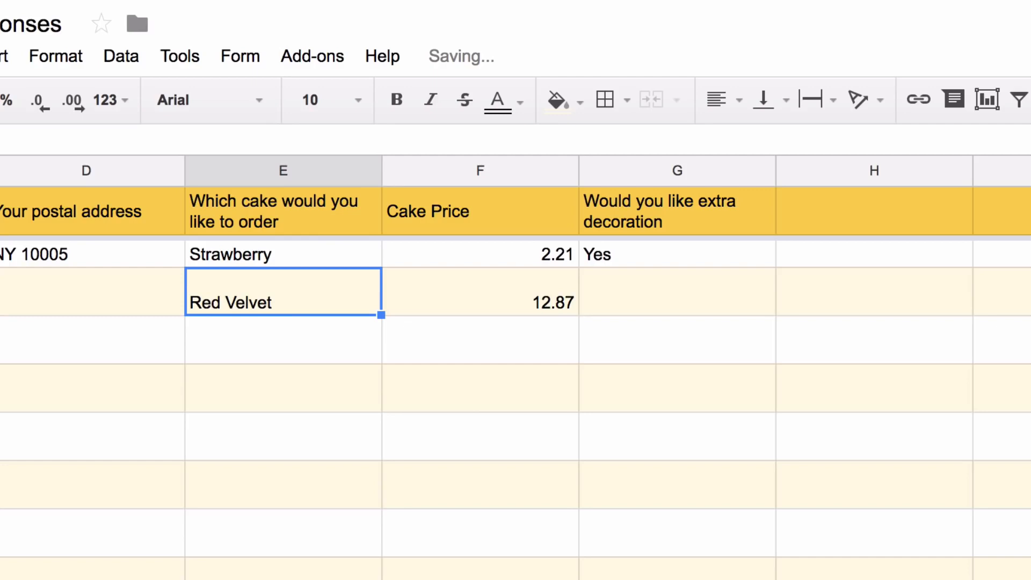
key("Delete")
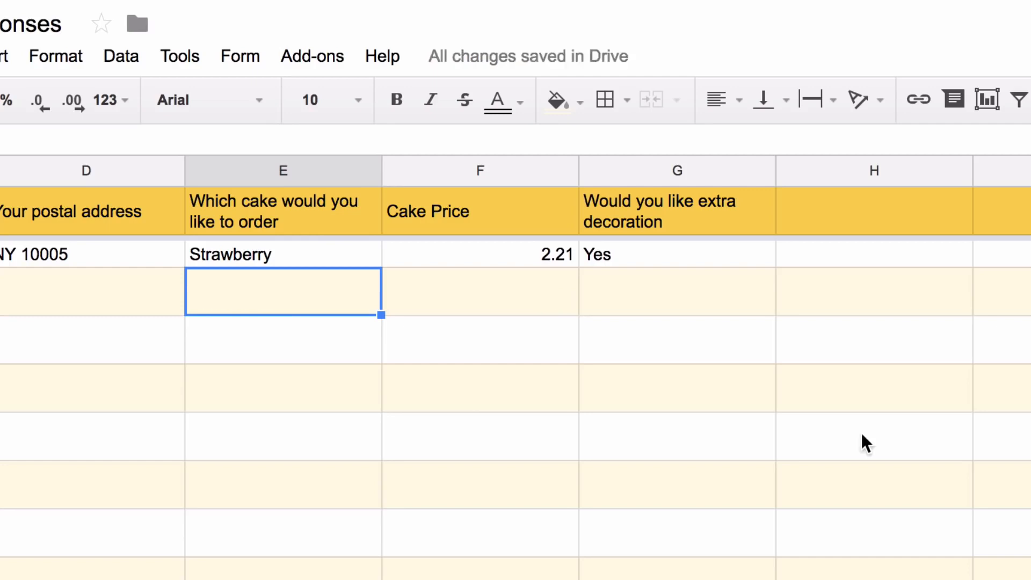
scroll(862, 438, "right", 2)
Add a Decoration Charges header in H1
left_click(497, 207)
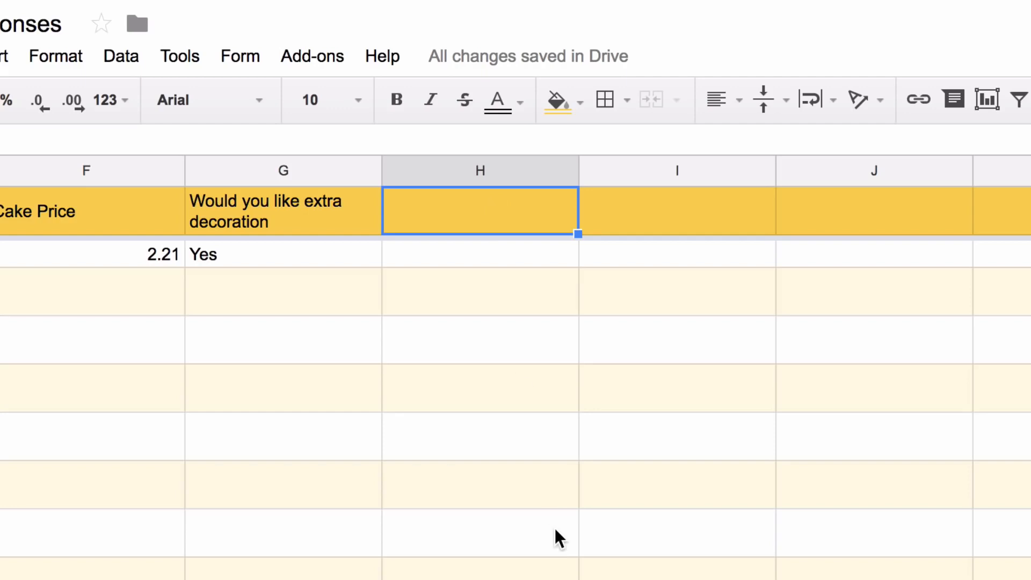
type("Decoration")
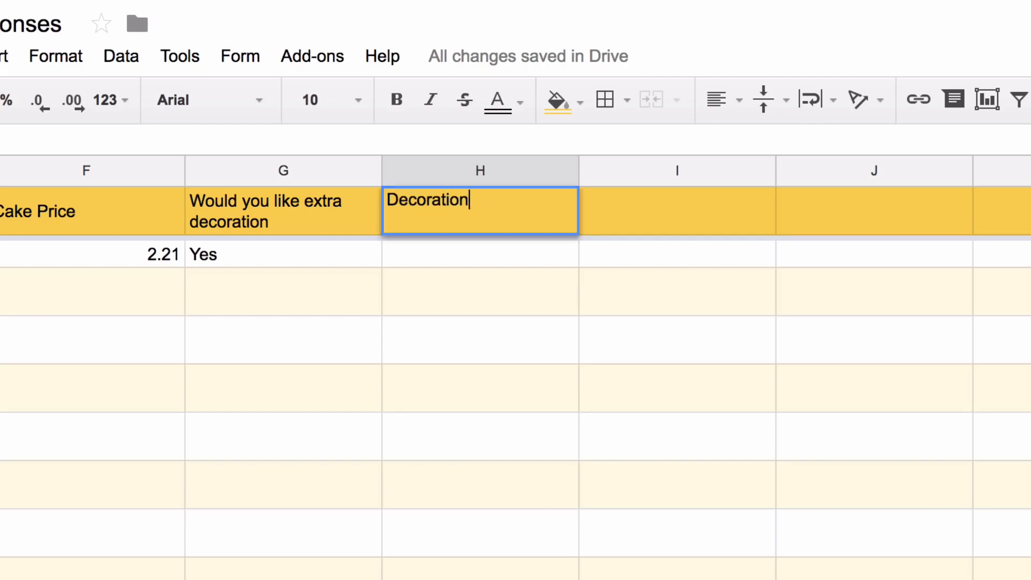
type(" Charges")
key("Return")
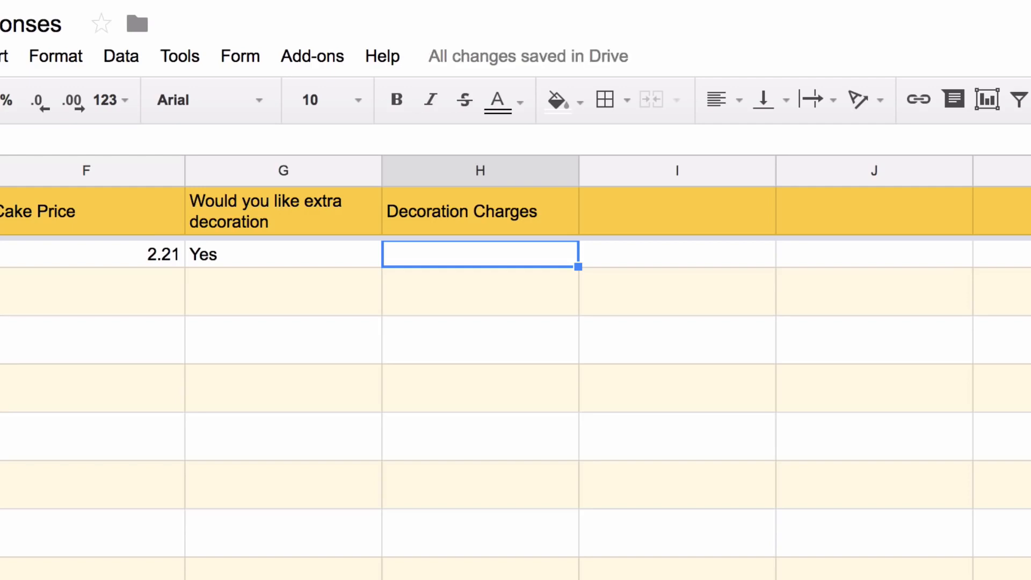
Enter an array formula in H2 charging 99 for every non-blank Yes in column G
type("=if(")
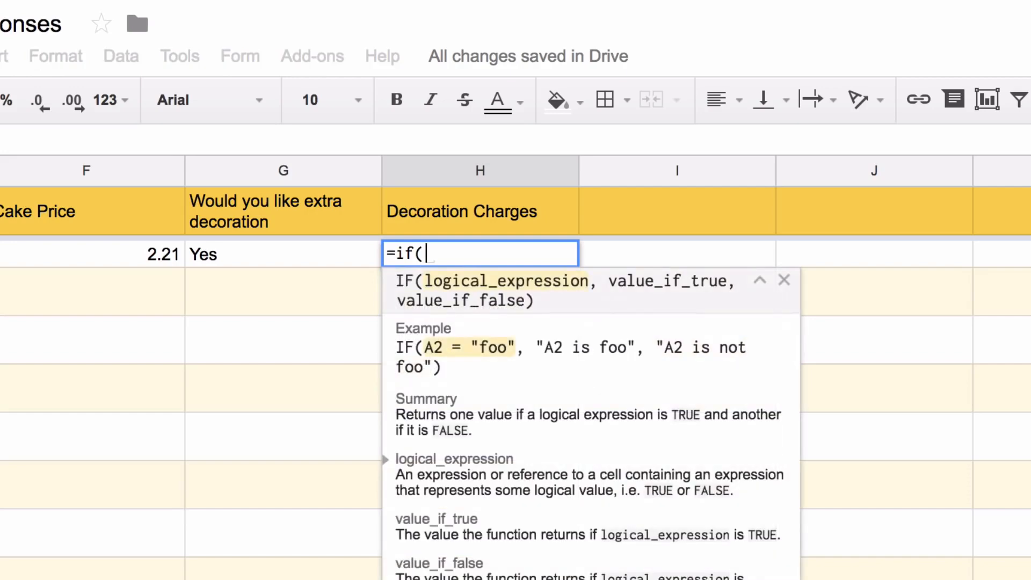
type("G2:G=\"U")
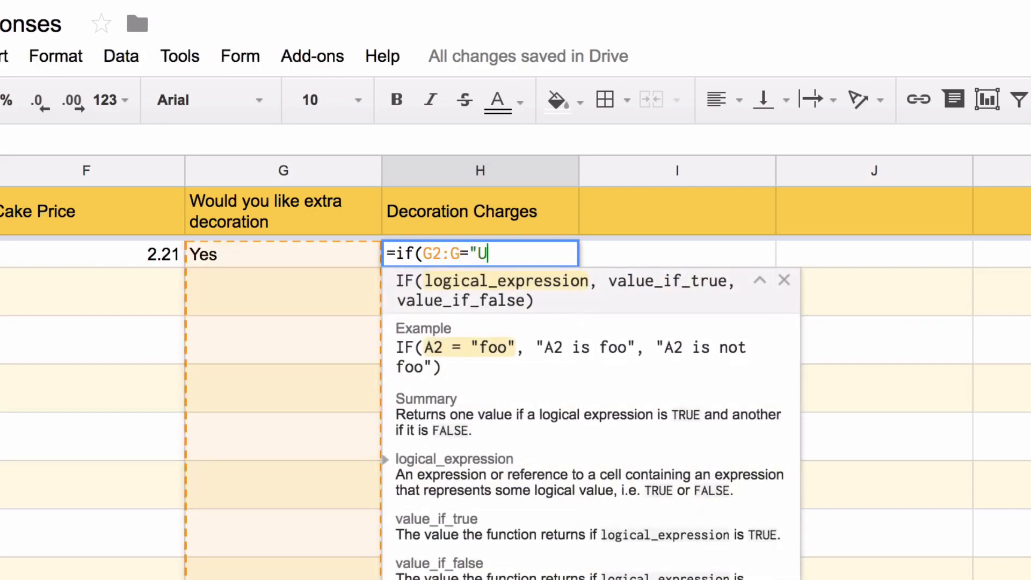
key("BackSpace")
type("Yes\", 99,")
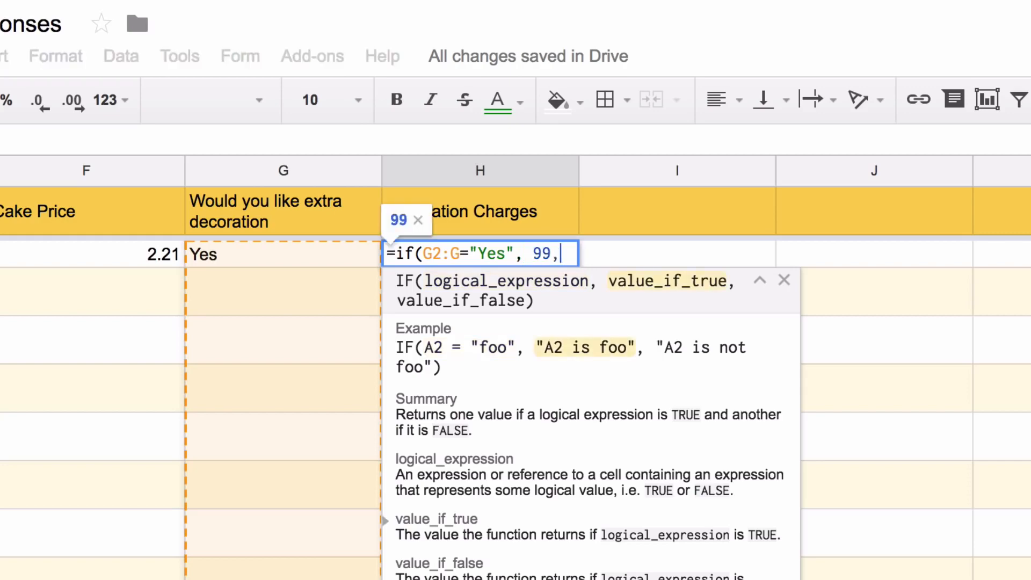
type(")")
key("ctrl+shift+Return")
key("Left")
key("Left")
key("Left")
key("Left")
key("Left")
key("Left")
key("Left")
key("Left")
key("Left")
key("Left")
key("Left")
key("Left")
key("Left")
key("Left")
key("Left")
key("Left")
key("Left")
key("Left")
key("Left")
key("Left")
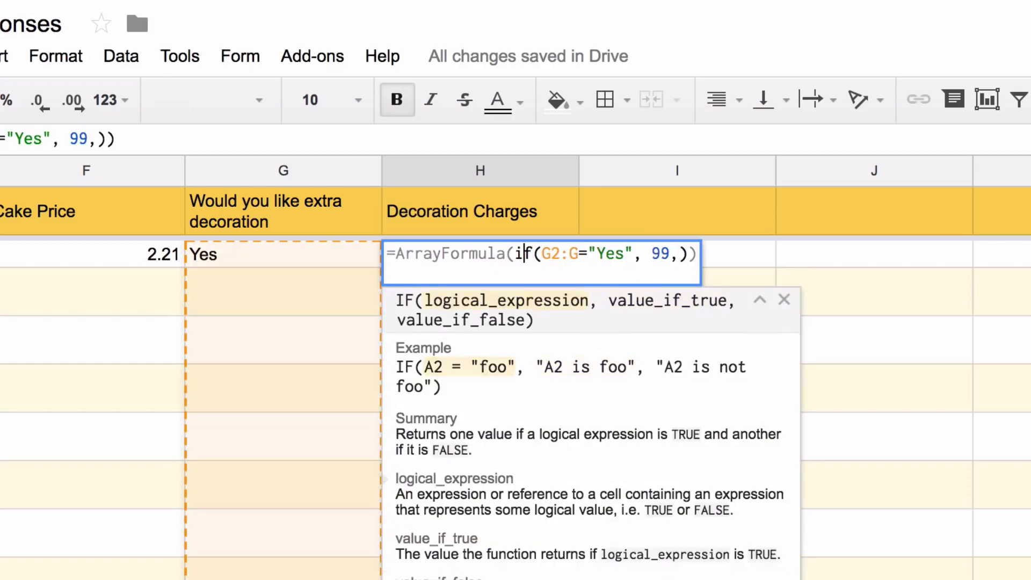
type("if(not(isblank(")
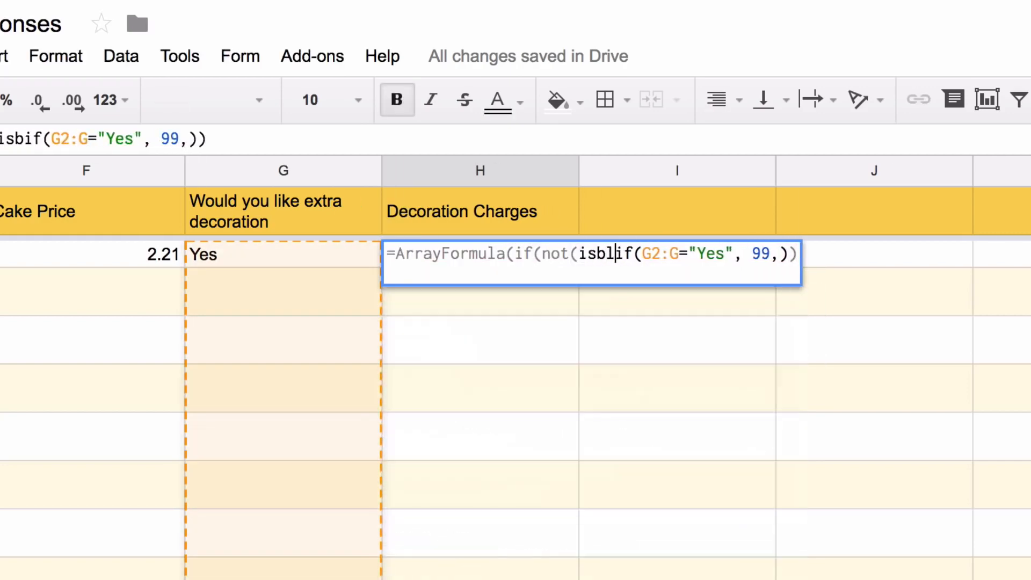
type("g2:g)),")
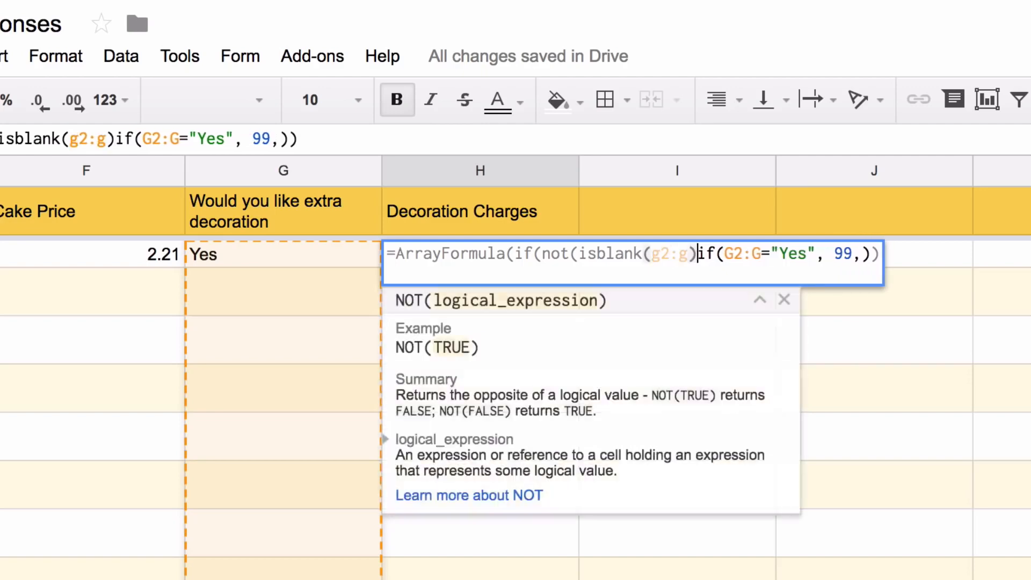
key("Right")
key("Right")
key("Right")
key("Right")
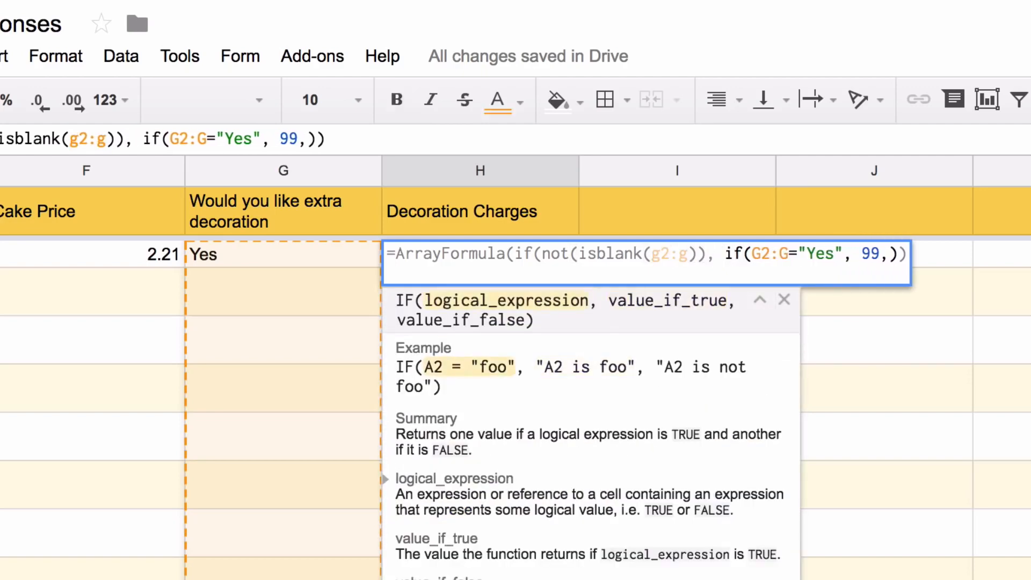
left_click(899, 254)
type(",")
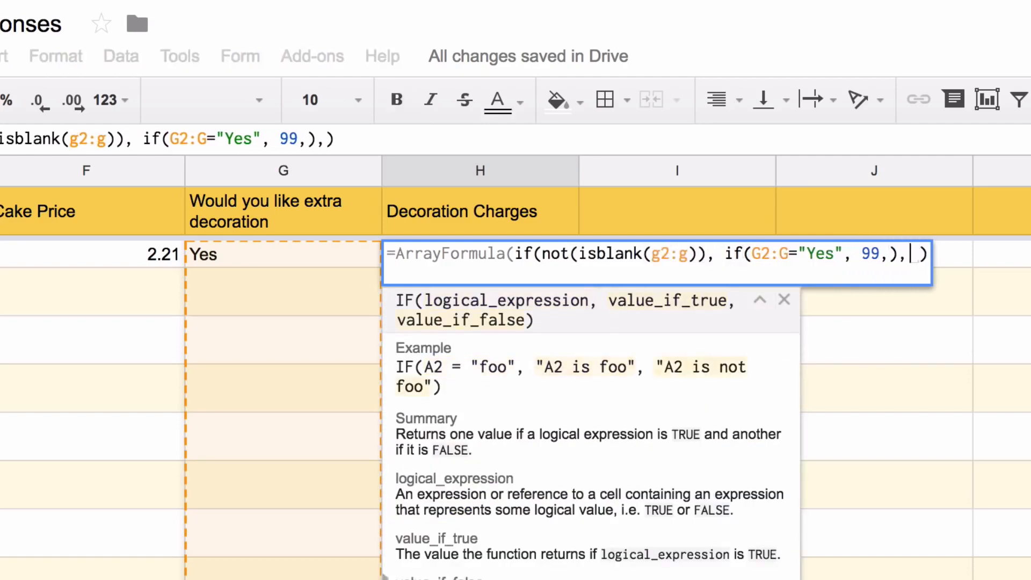
key("Return")
key("Up")
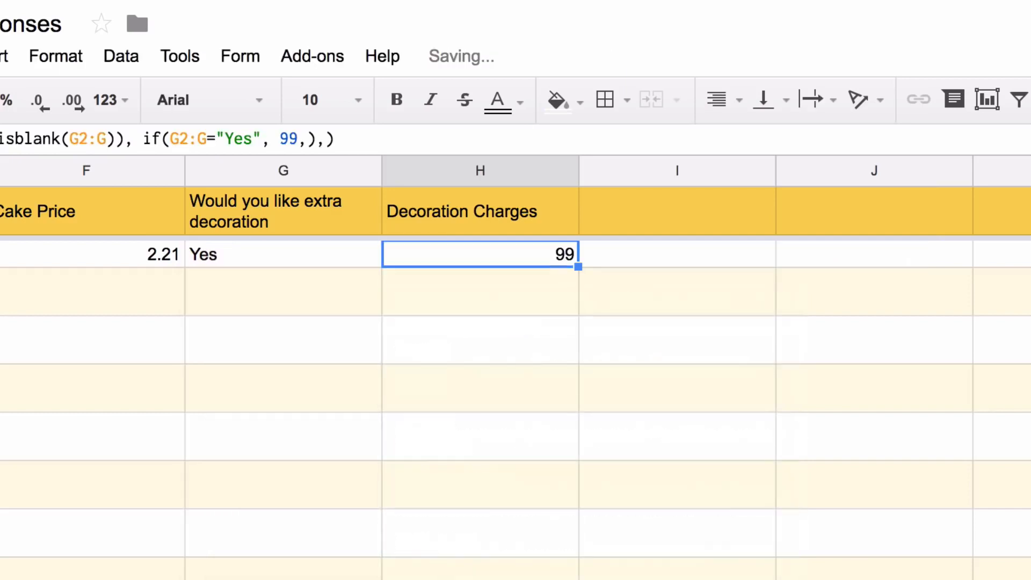
left_click(677, 211)
Label column I with a Tax header in I1
type("Tax")
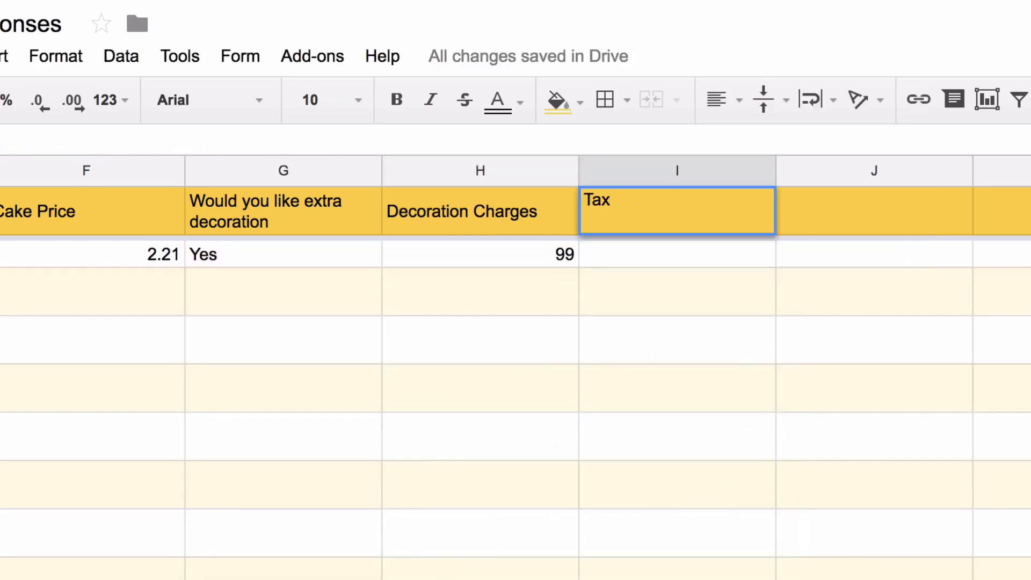
key("Return")
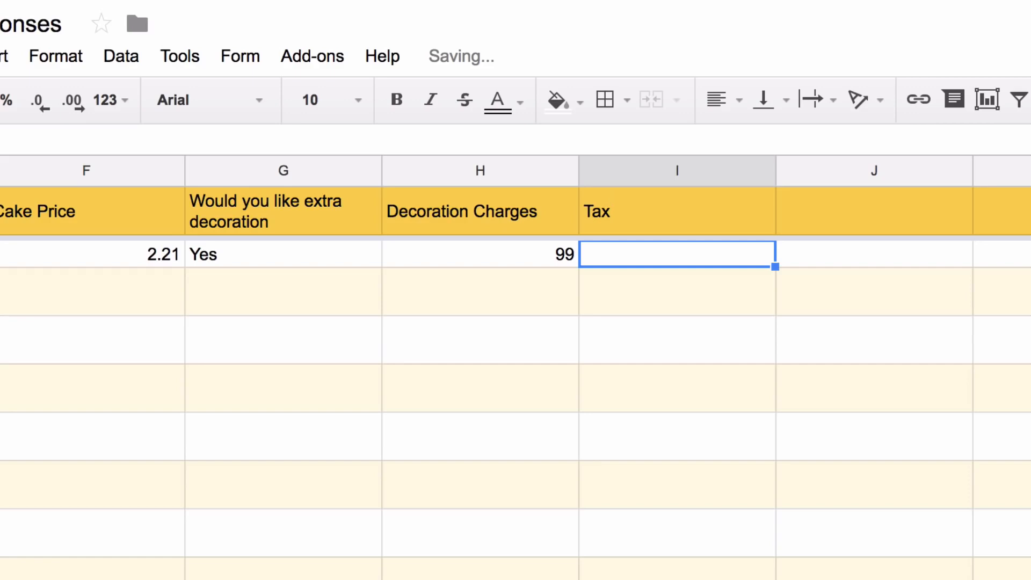
key("Up")
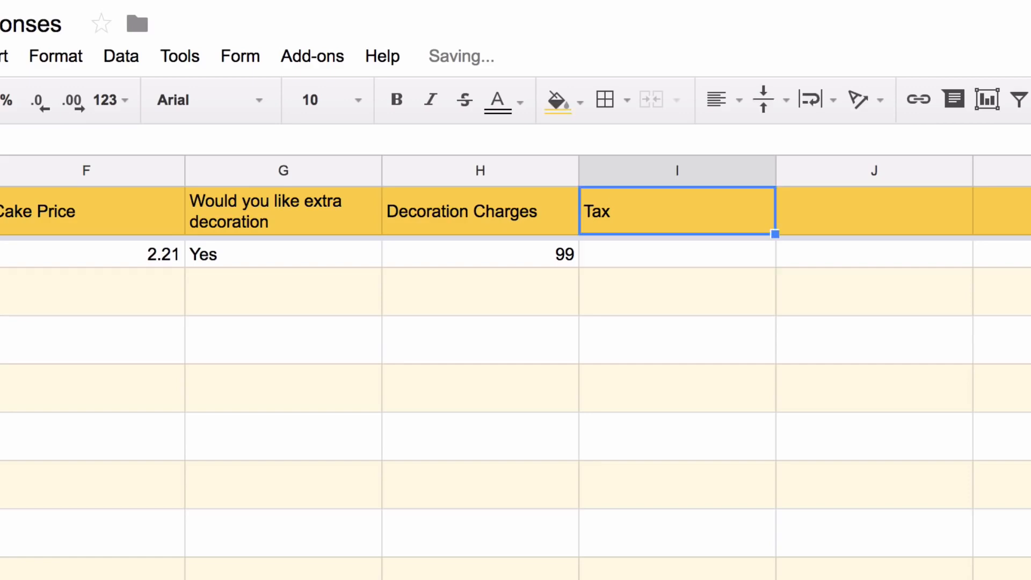
key("Down")
Enter an array formula in I2 taxing (F2:F+H2:H) at 0.18
type("=F2")
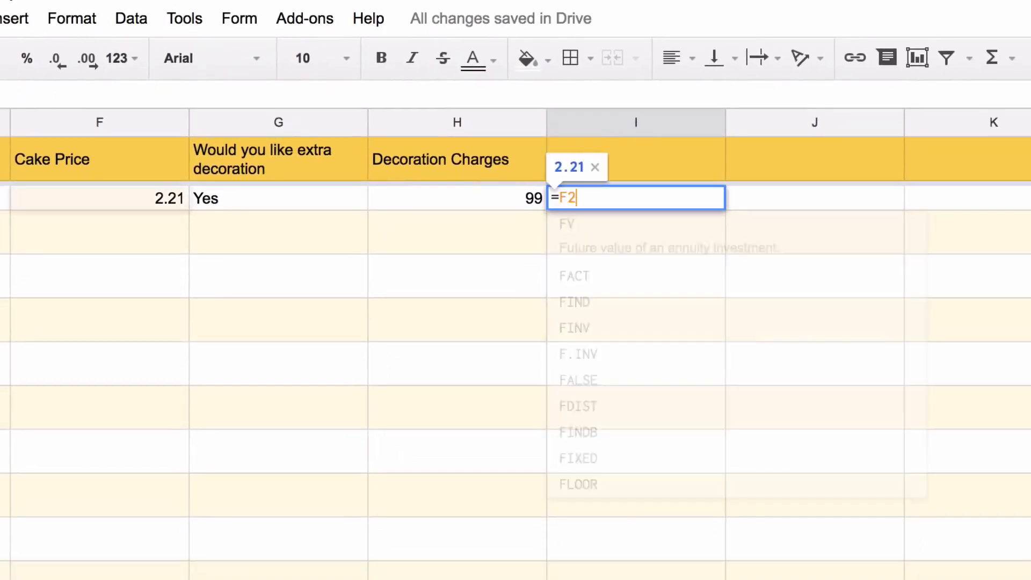
type(":F+H2:H")
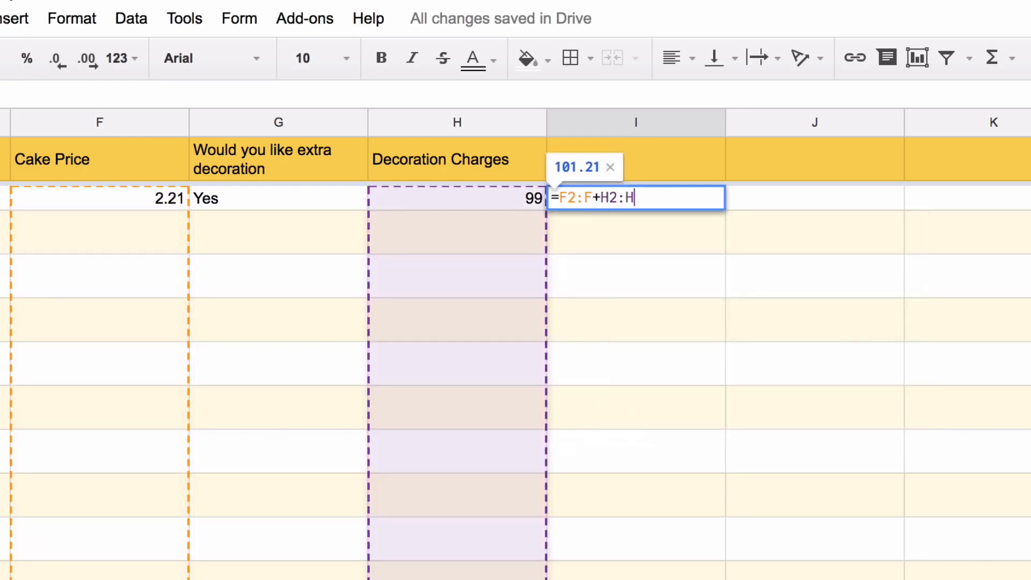
type(")")
key("Left")
key("Left")
key("Left")
key("Left")
key("Left")
key("Left")
key("Left")
key("Left")
key("Left")
key("Left")
type("*")
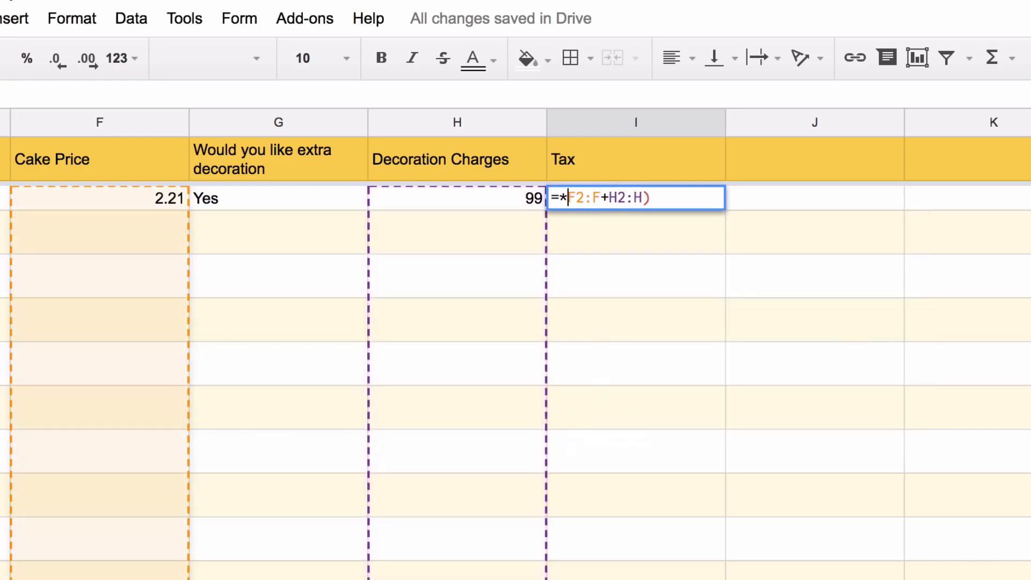
key("End")
key("Left")
key("Left")
key("Left")
key("Left")
key("Left")
key("Left")
key("Left")
key("Left")
key("Left")
key("Left")
key("BackSpace")
type("(")
key("End")
type("*.18")
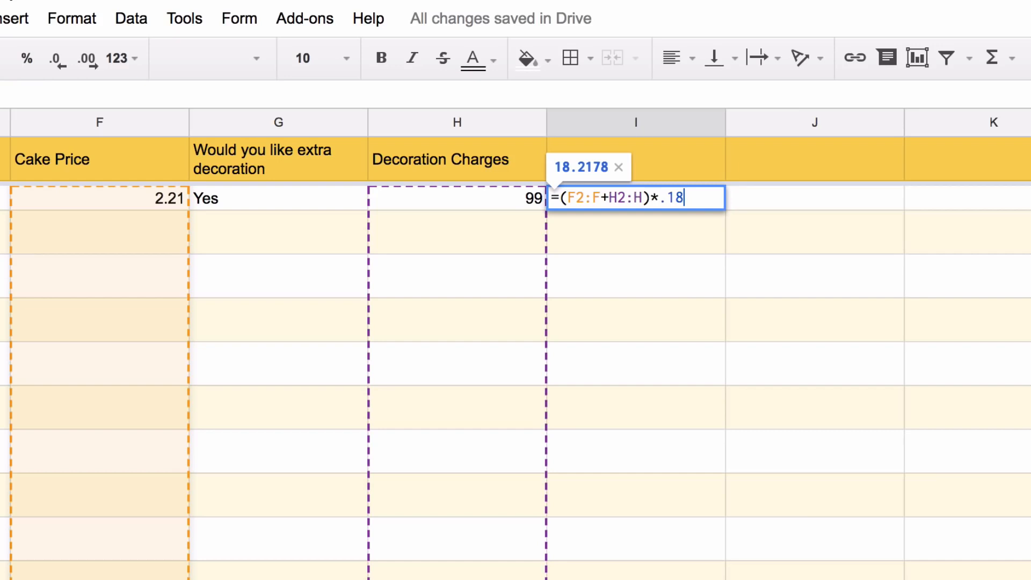
key("ctrl+shift+Return")
Wrap the tax formula in an isblank check on F2:F, giving 18.2178
type("if(not(isbl")
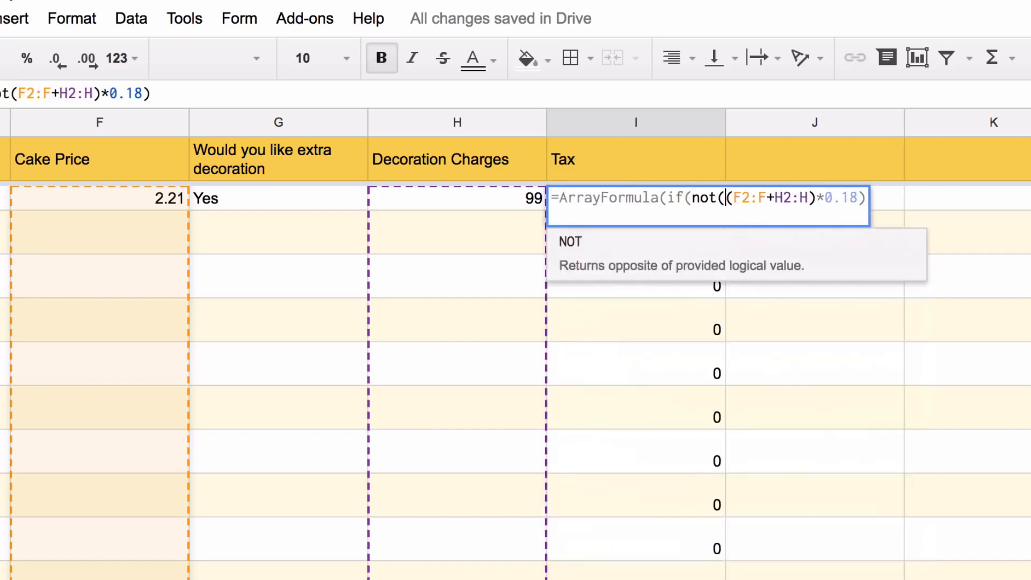
type("ank(f2:f")
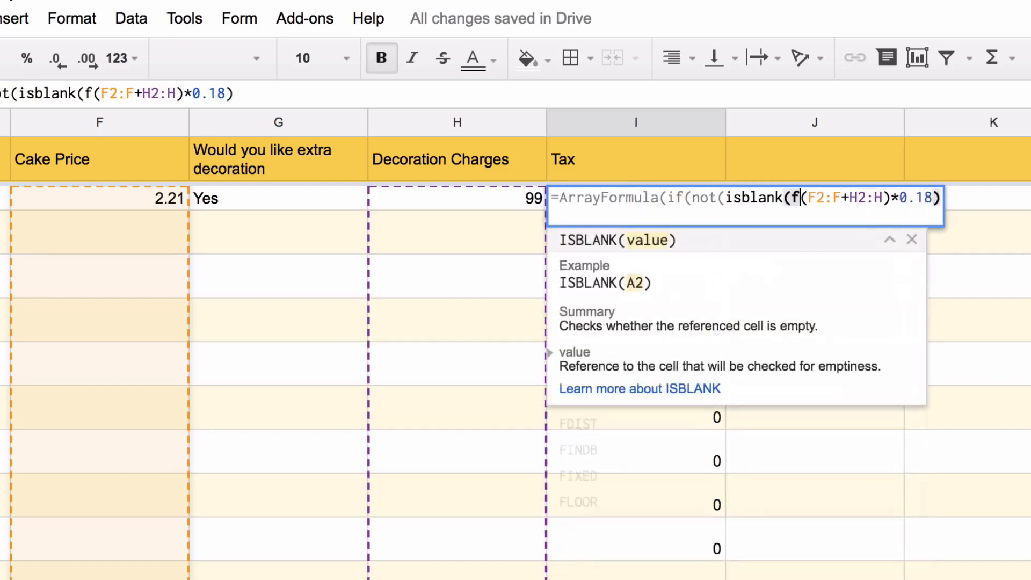
type(")")
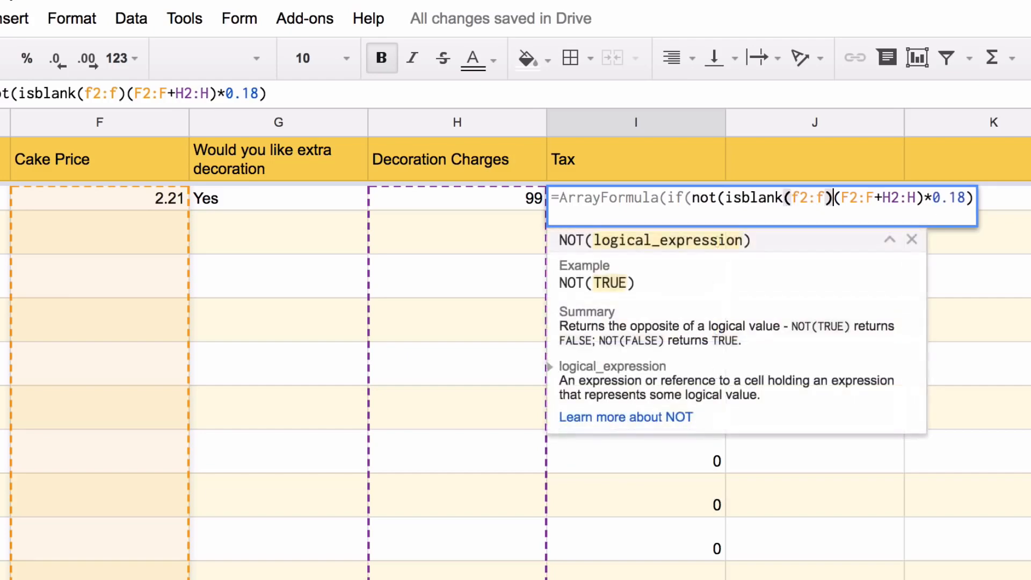
type("),")
left_click(991, 198)
type(",")
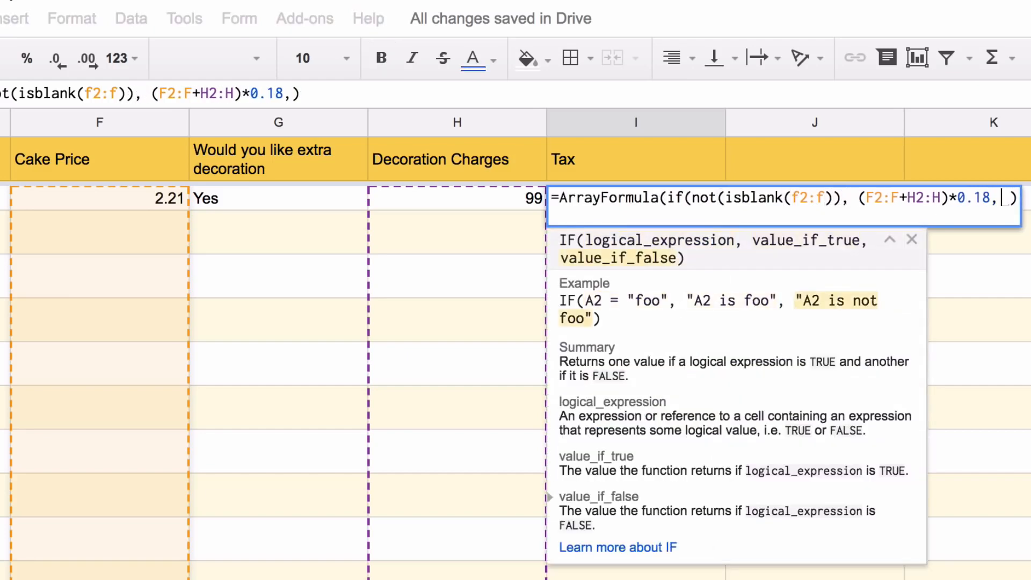
key("Right")
key("BackSpace")
key("BackSpace")
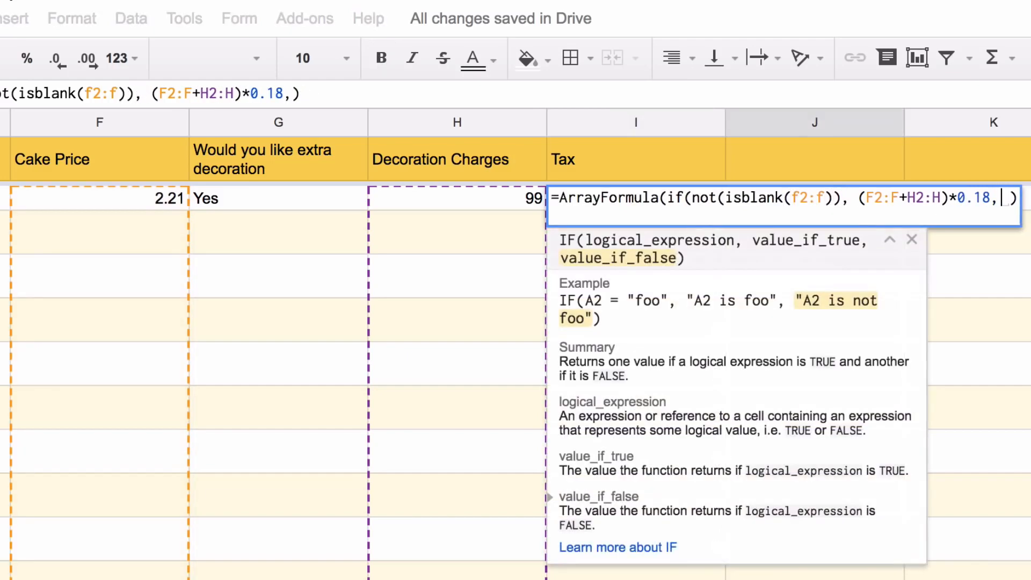
key("Right")
key("BackSpace")
key("BackSpace")
key("Return")
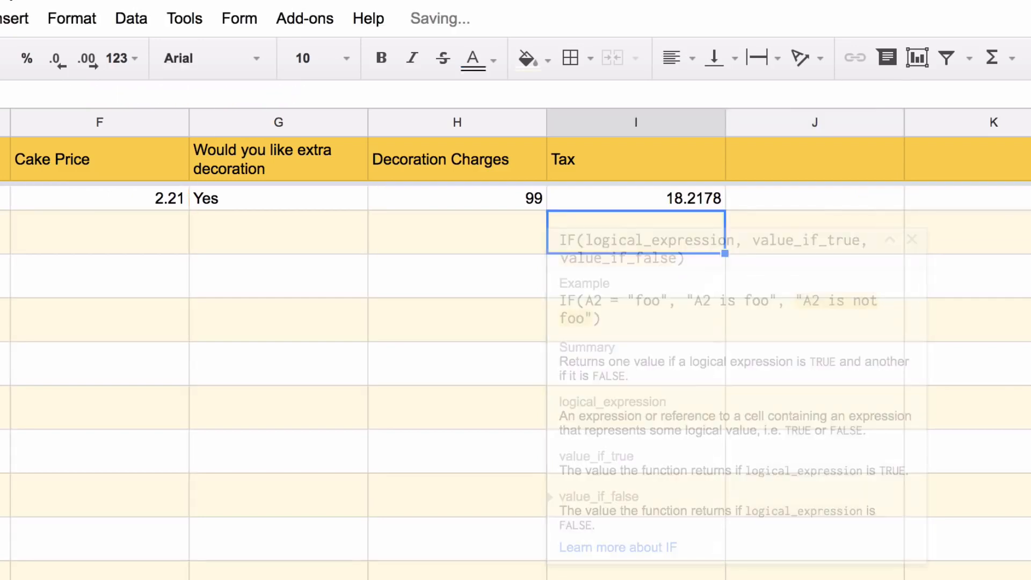
left_click(806, 159)
type("Total ")
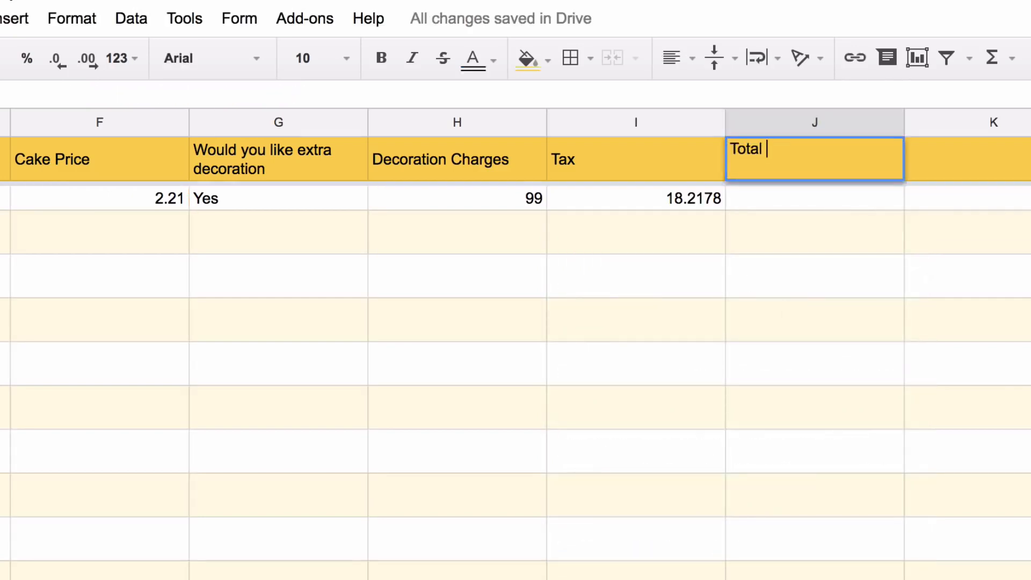
type("Amount")
Sum cake price, decoration charges and tax down column J with =ArrayFormula(F2:F+H2:H+I2:I)
key("Return")
type("=f")
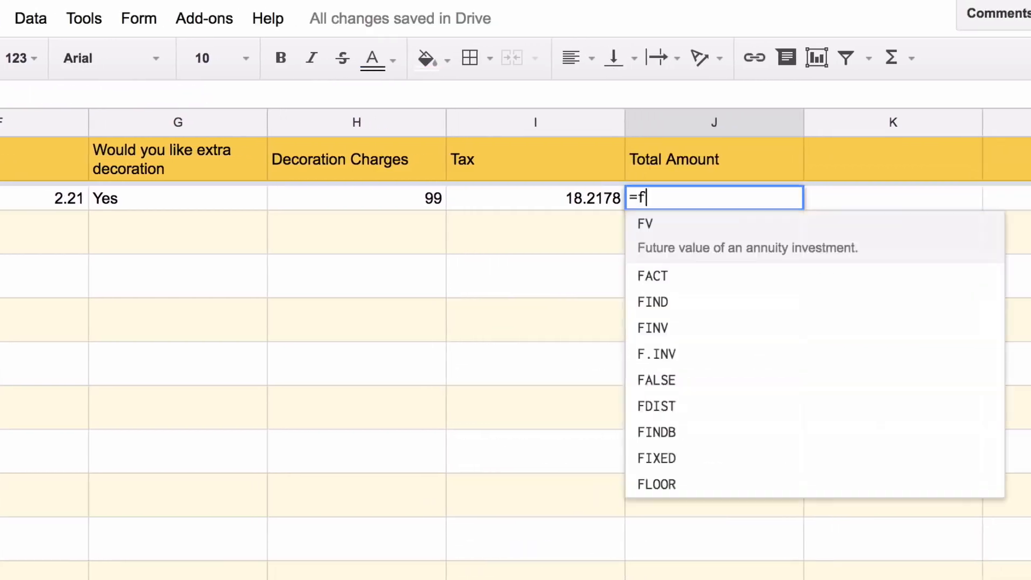
type("2:F+h2:H")
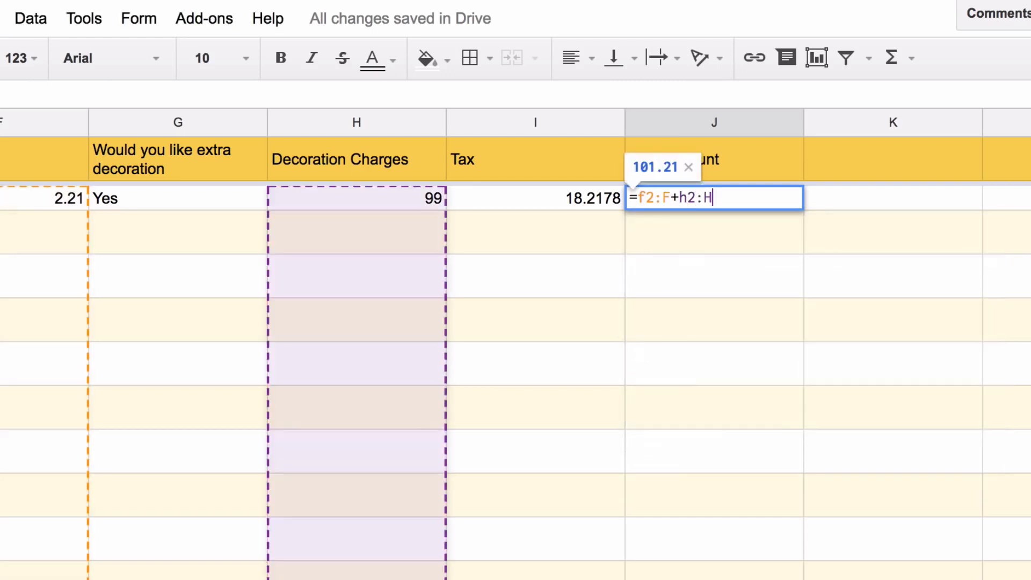
type("+i2:I")
key("ctrl+shift+Return")
key("Return")
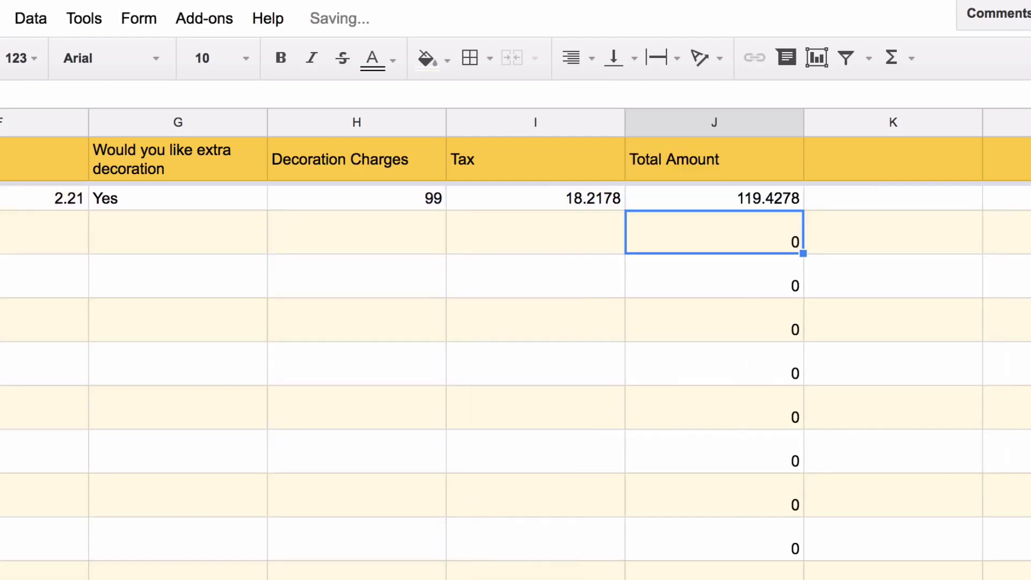
Limit the total to rows where LEN(F2:F)>0, giving 119.4278
double_click(663, 198)
key("Right")
key("Right")
key("Right")
key("Right")
key("Right")
key("Right")
key("Right")
key("Right")
key("Right")
key("Right")
type("if(n")
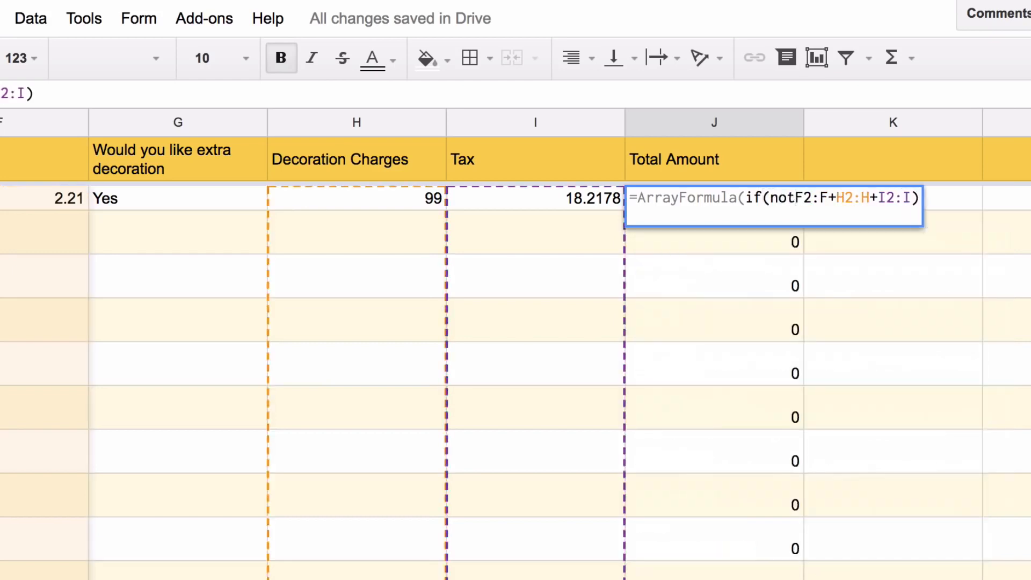
key("BackSpace")
type("len(f2:F")
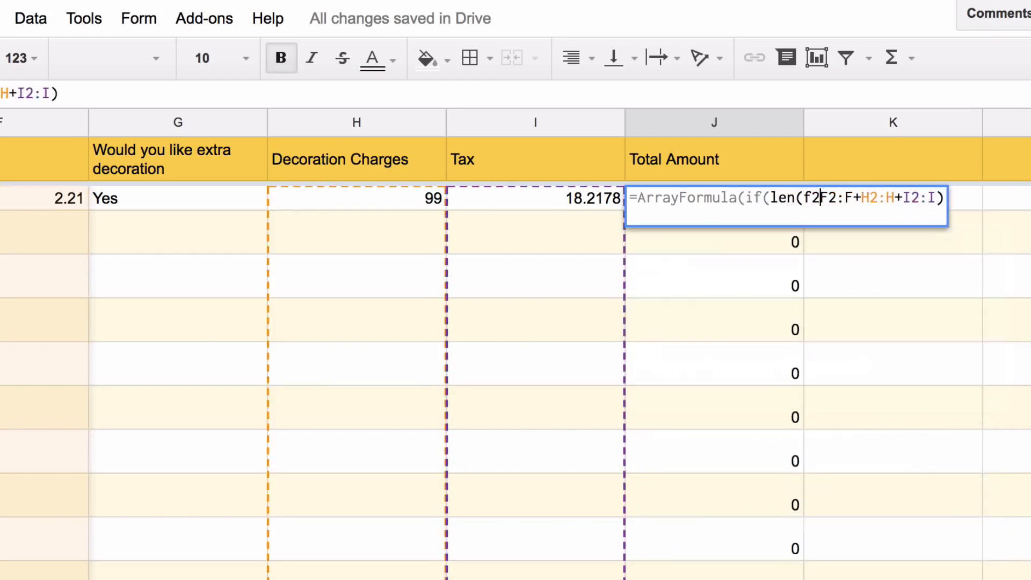
type(")>0,")
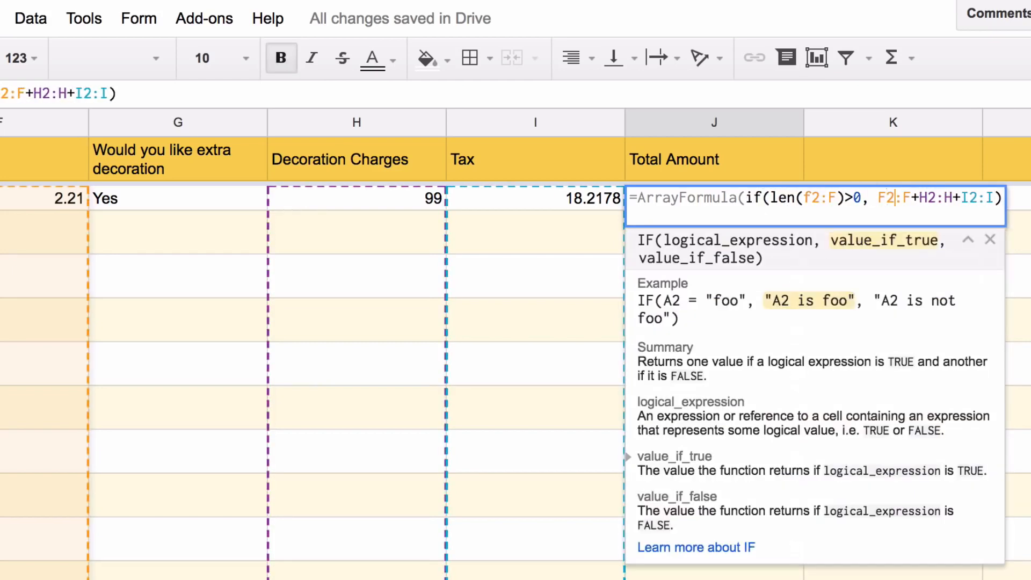
key("Right")
key("Right")
key("Right")
key("Right")
key("Right")
key("Right")
key("Right")
key("Right")
key("Right")
key("Right")
key("Right")
key("Right")
key("Right")
key("Right")
type(",")
key("Return")
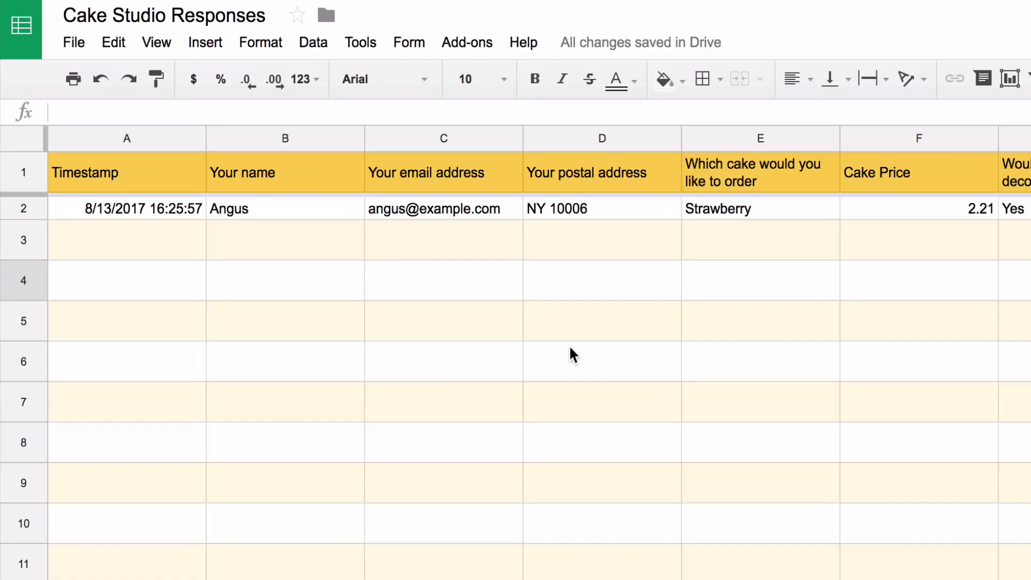
Insert an empty column to the left of the cake choice column
left_click(762, 135)
right_click(761, 135)
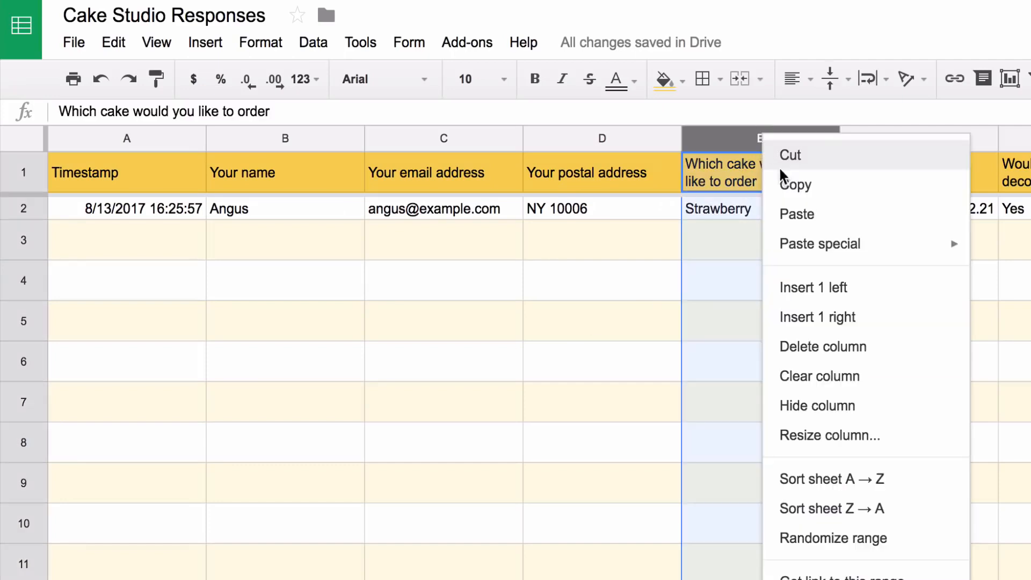
left_click(795, 290)
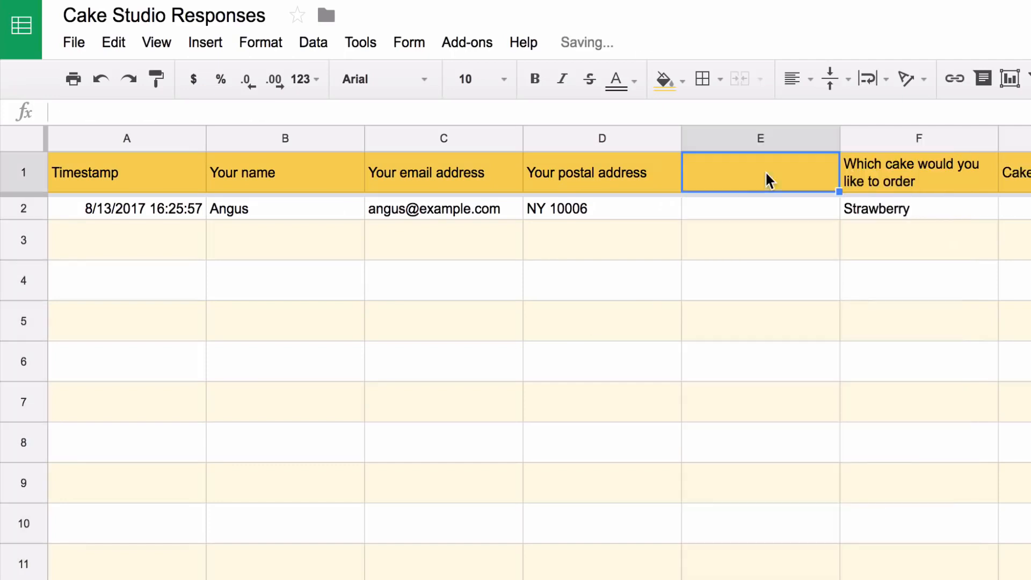
Title it Google Maps Image and fill it with =GOOGLEMAPS(D2:D), checking the generated link
type("Google Ma")
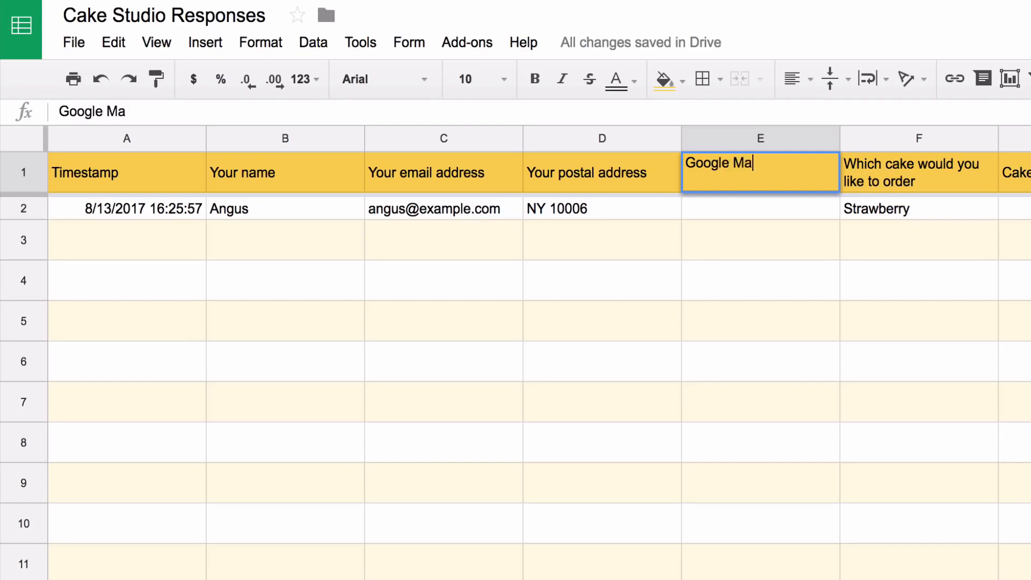
type("ps Image")
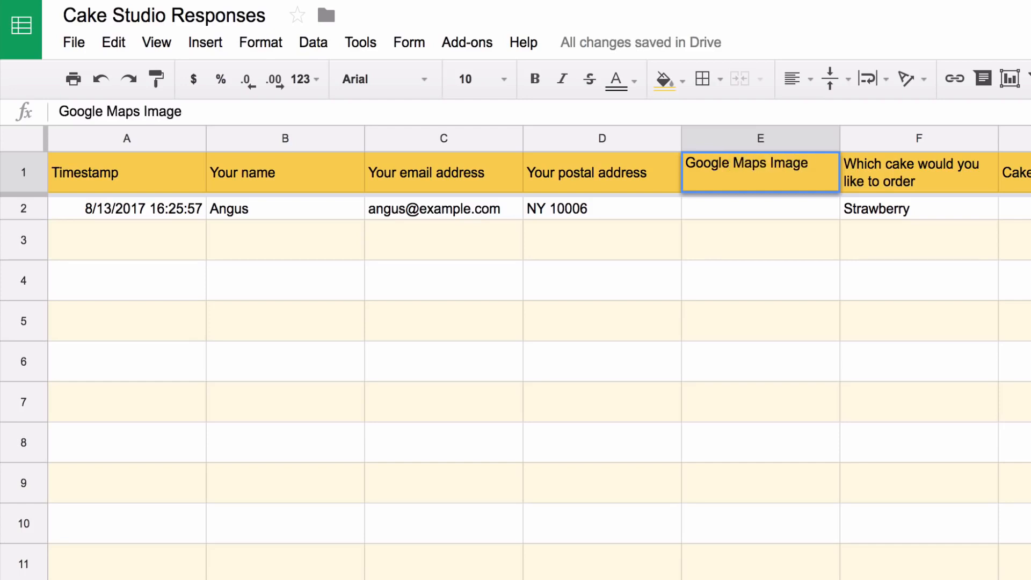
key("Return")
type("=")
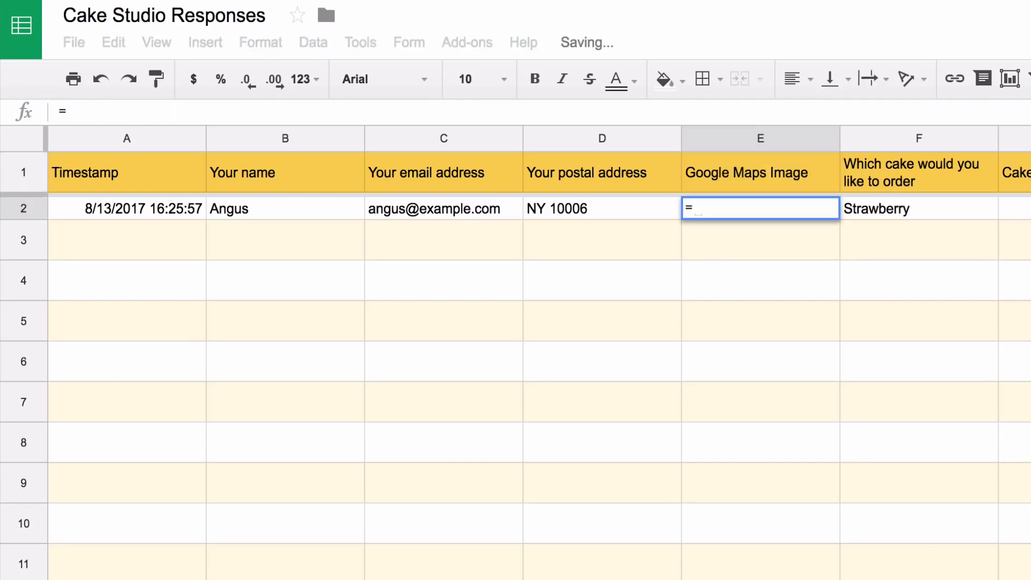
type("GOOGL")
key("Tab")
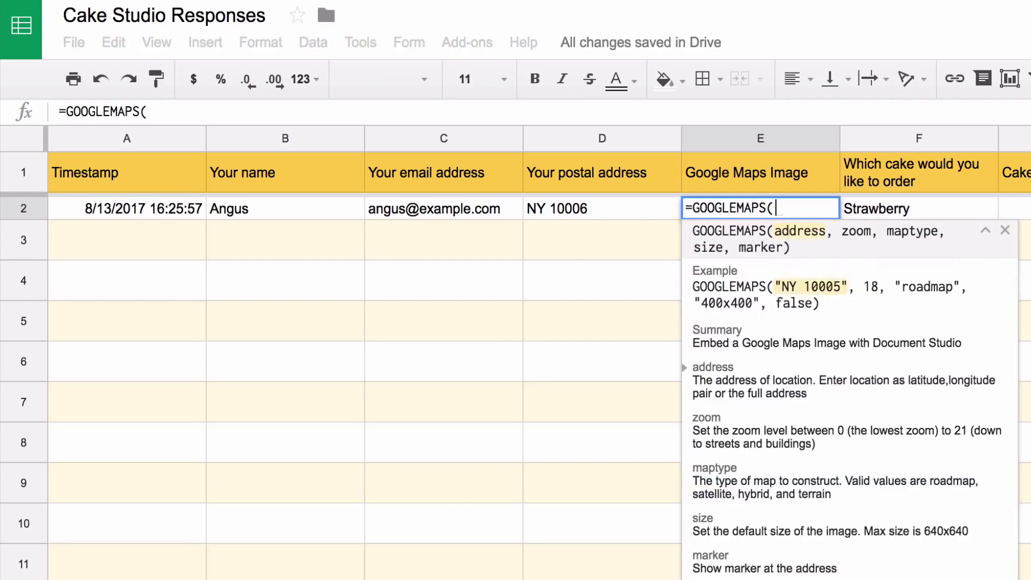
type("D2:")
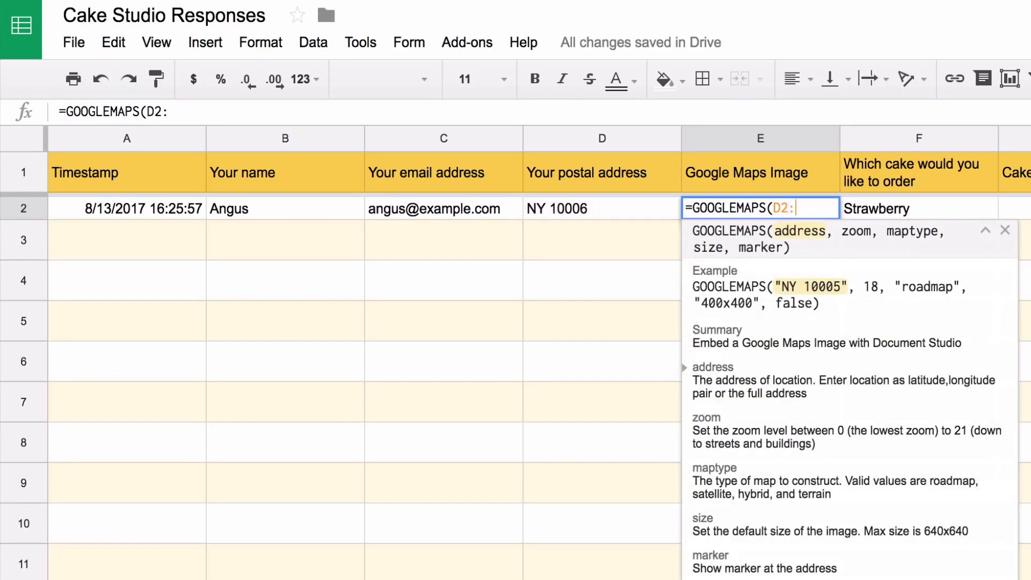
type("D)")
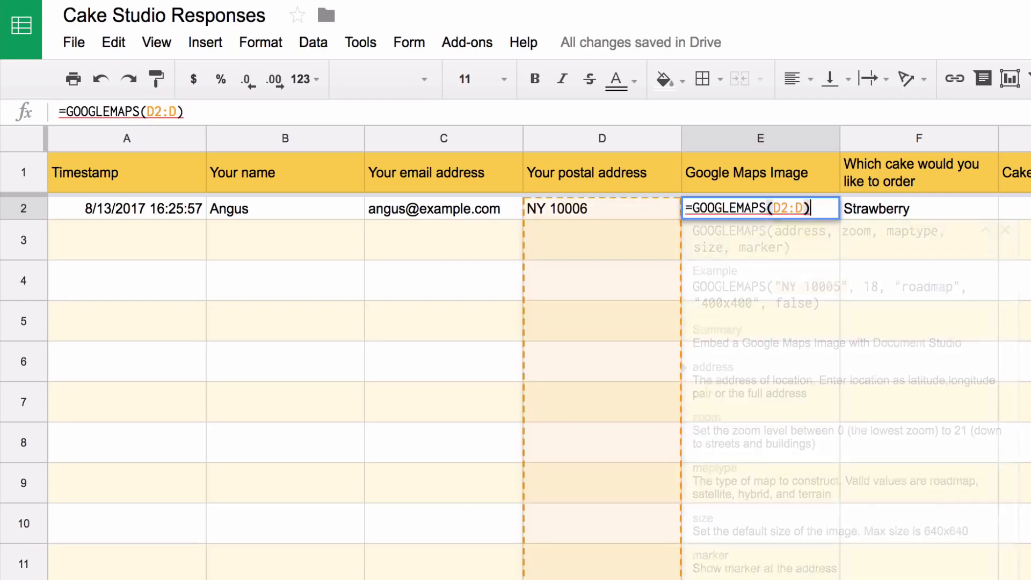
key("Return")
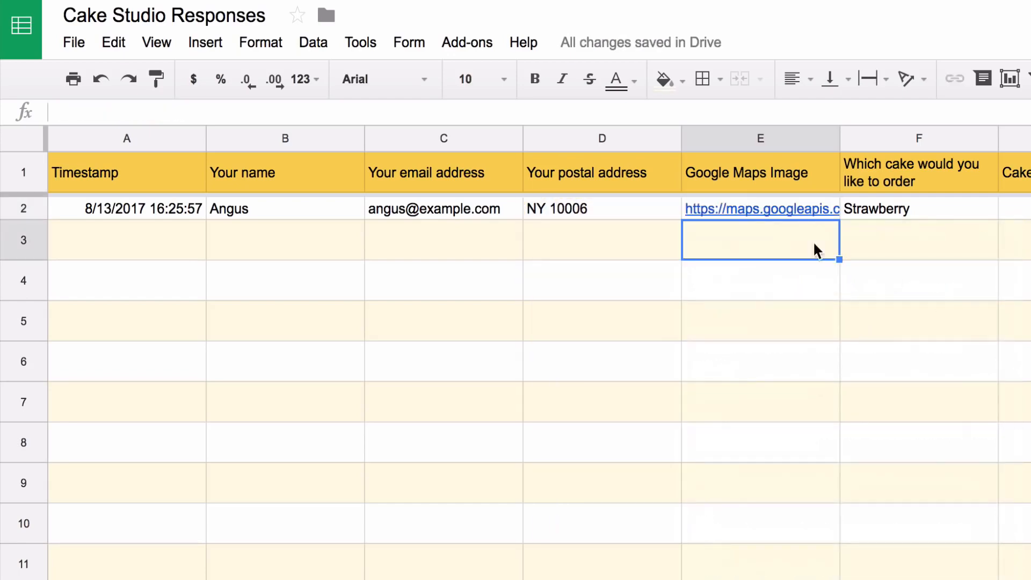
left_click(796, 213)
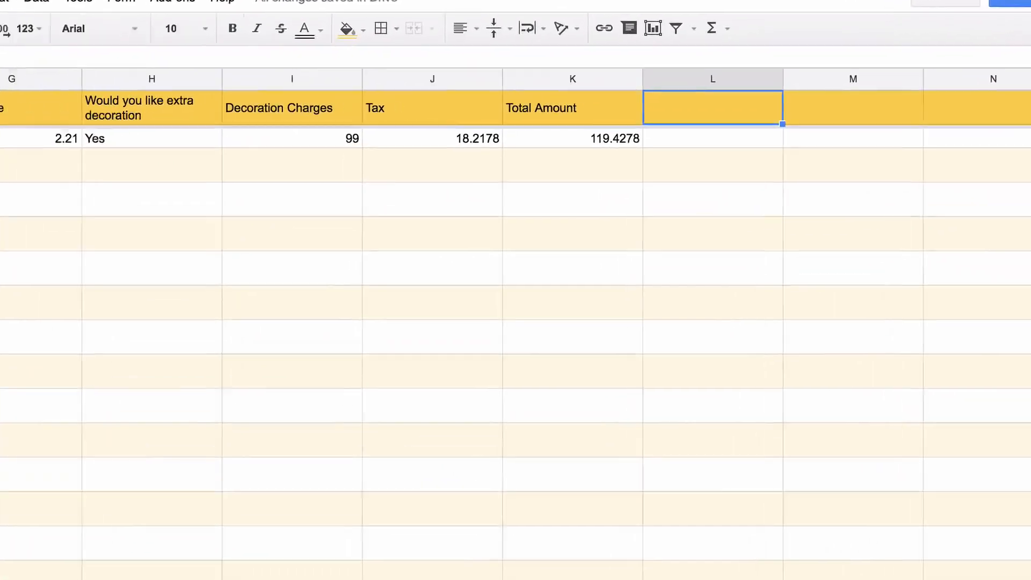
Head column L PayPal Payment Link and enter =PAYPAL(F2:F, K2:K, "USD", <seller's PayPal email>)
type("P")
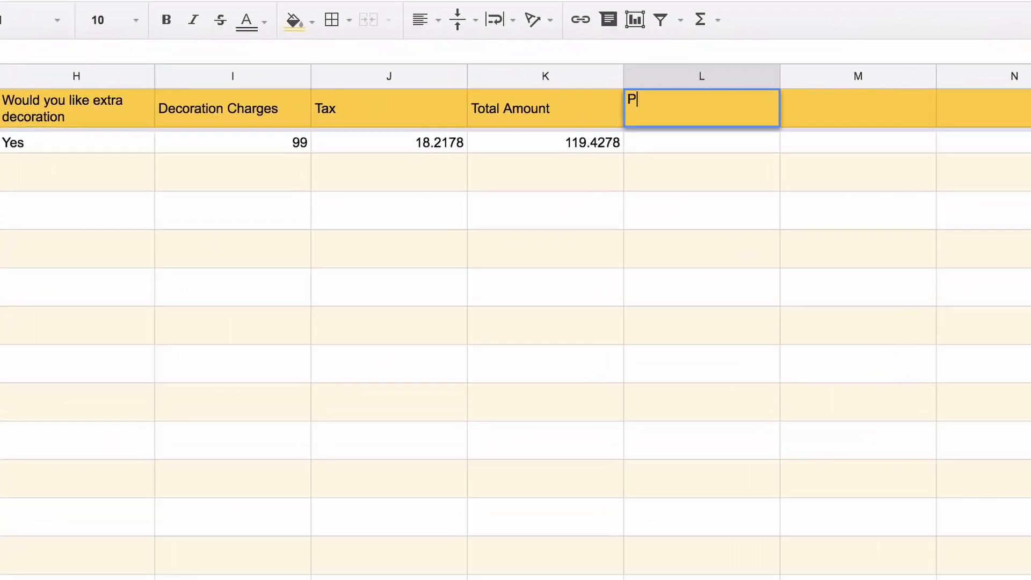
type("ayPal Payment Link")
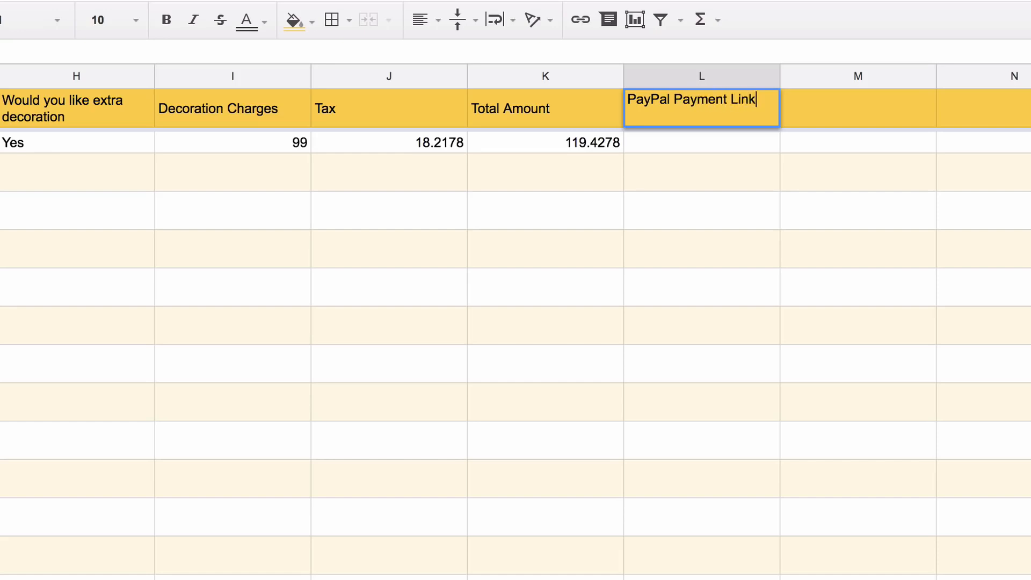
key("Return")
type("=PA")
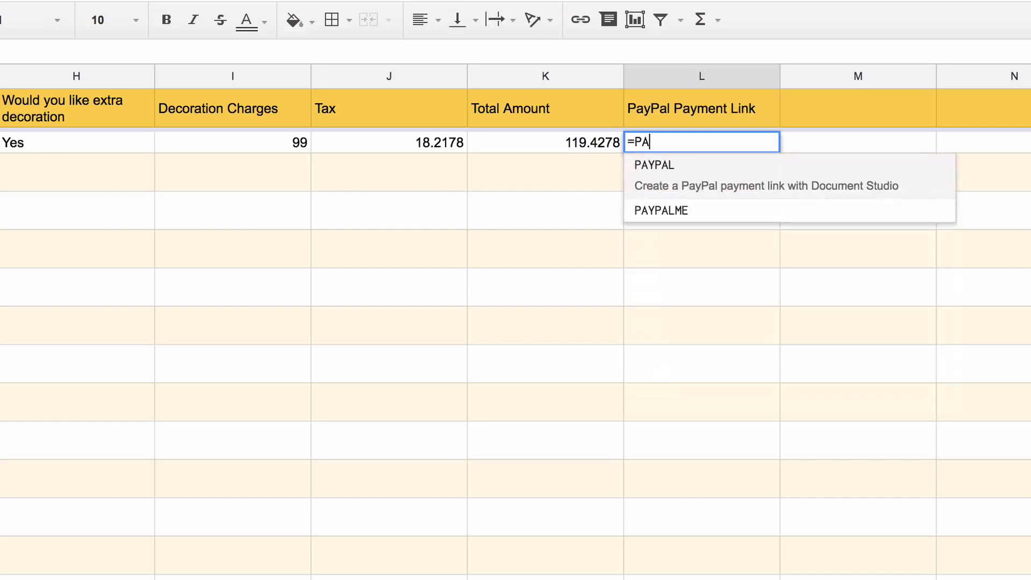
type("YPAL(")
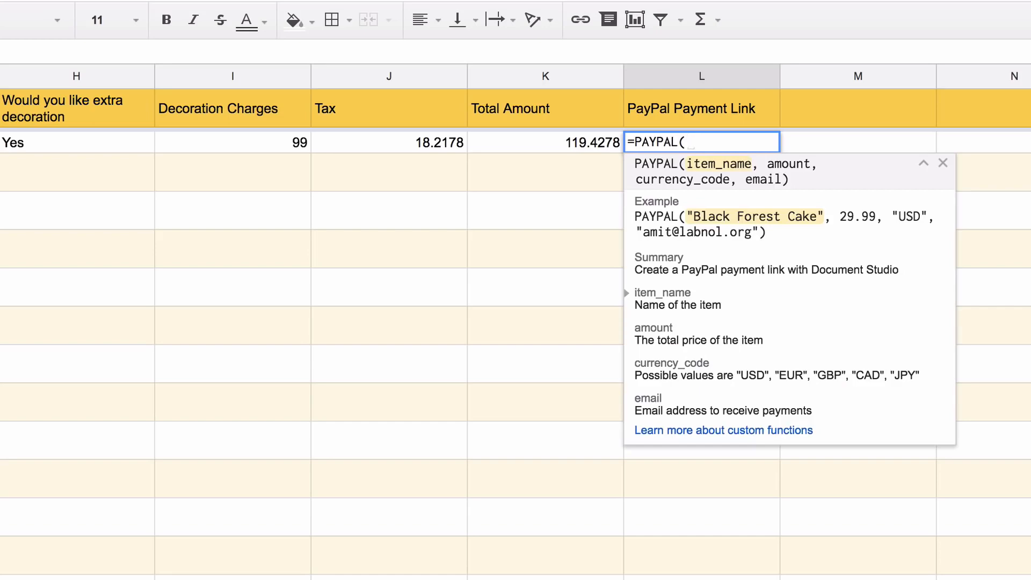
type("F2:")
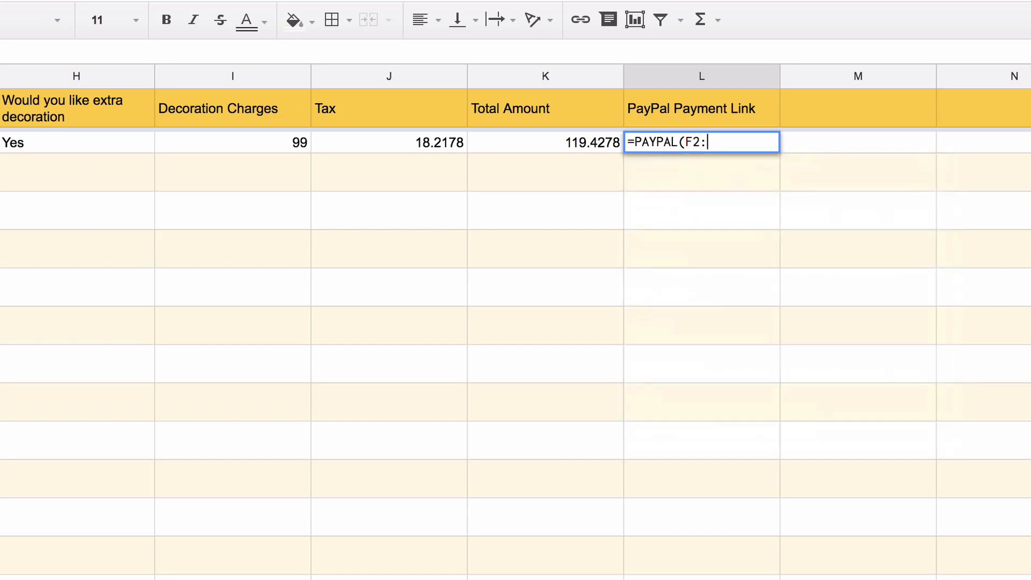
type("F")
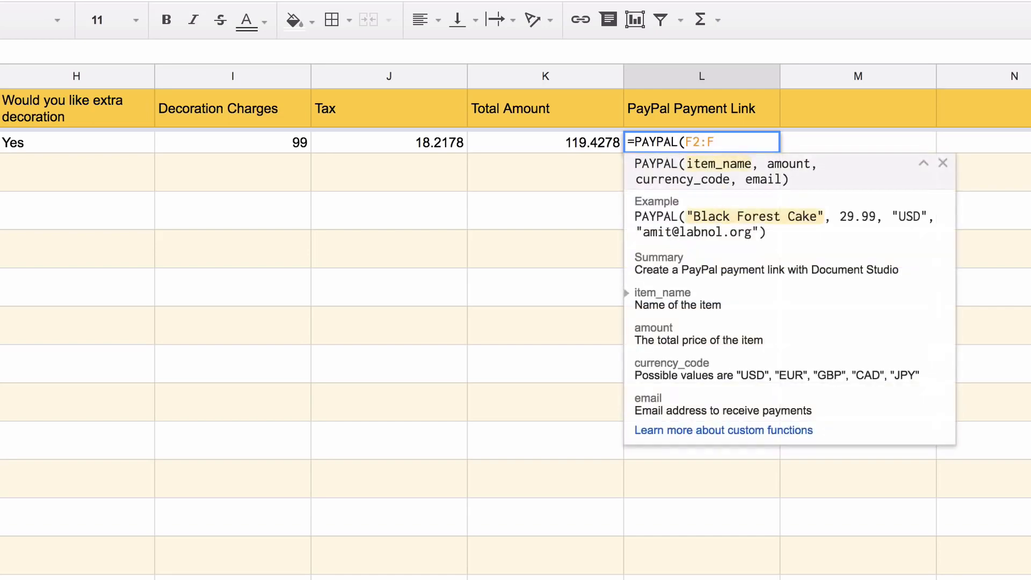
type(", K2:K")
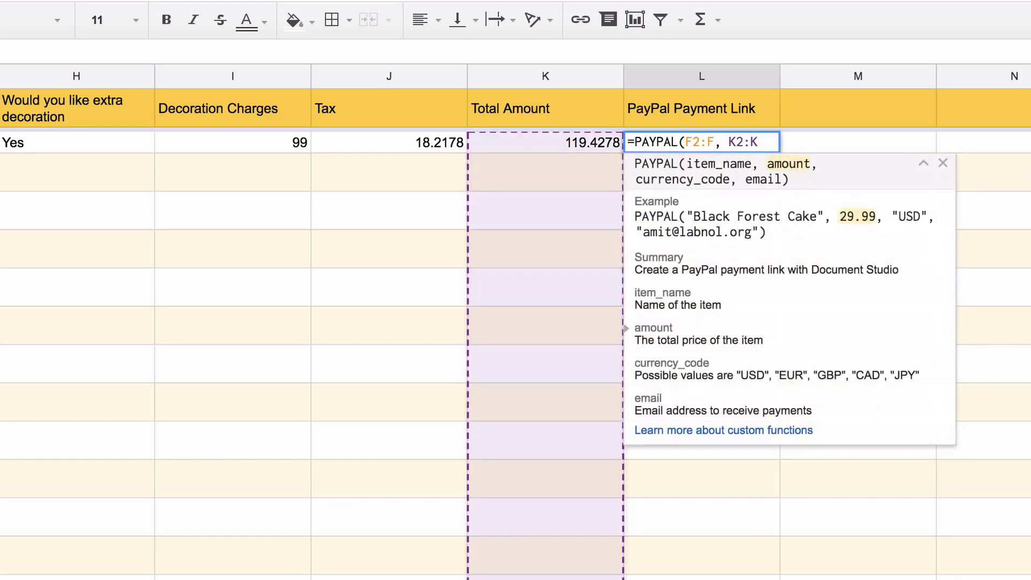
type(", \"U")
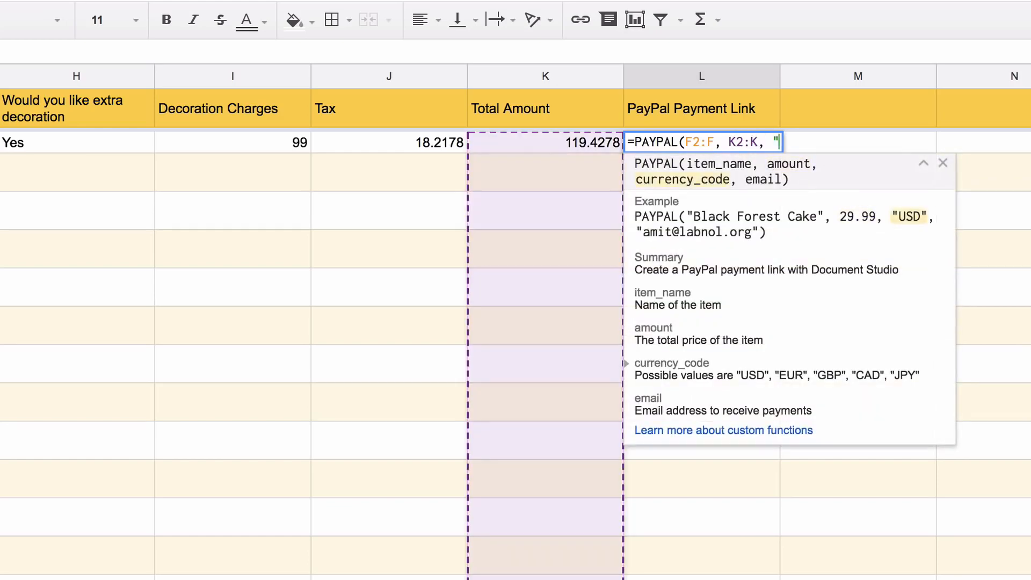
type("SD\", ")
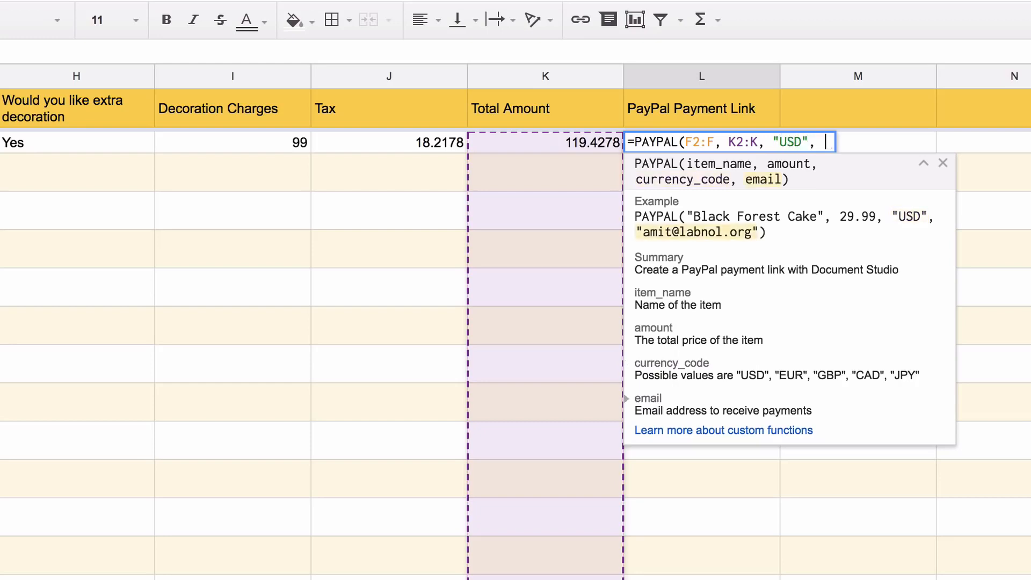
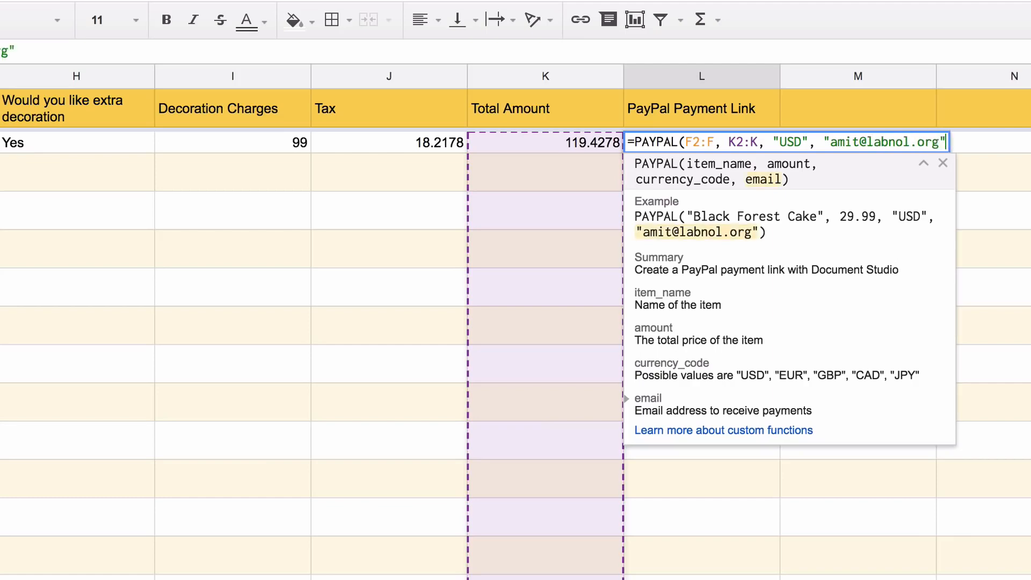
type(")")
key("Return")
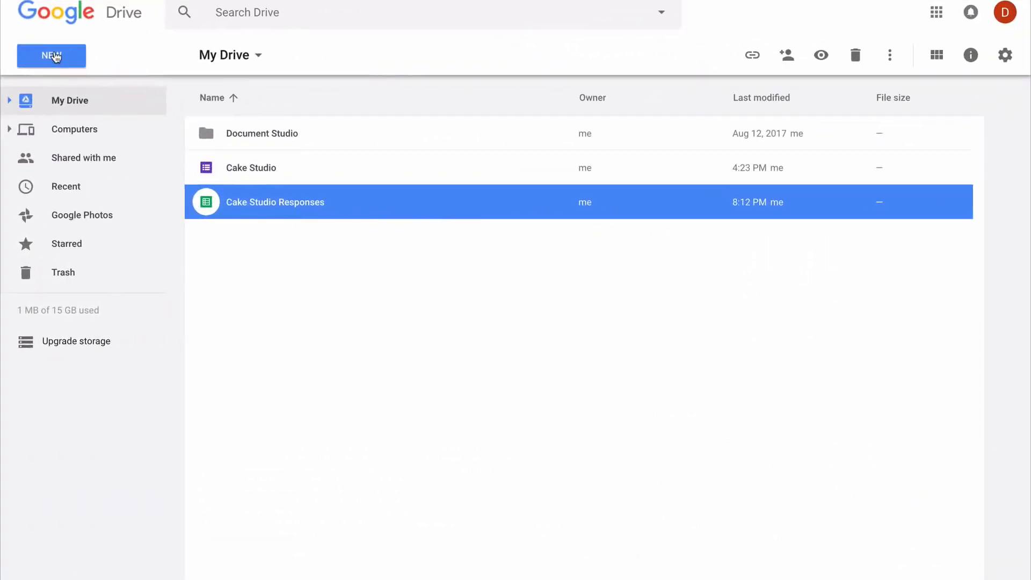
Create a new Google Sheets file from the Invoice template in the template gallery
left_click(52, 56)
mouse_move(223, 213)
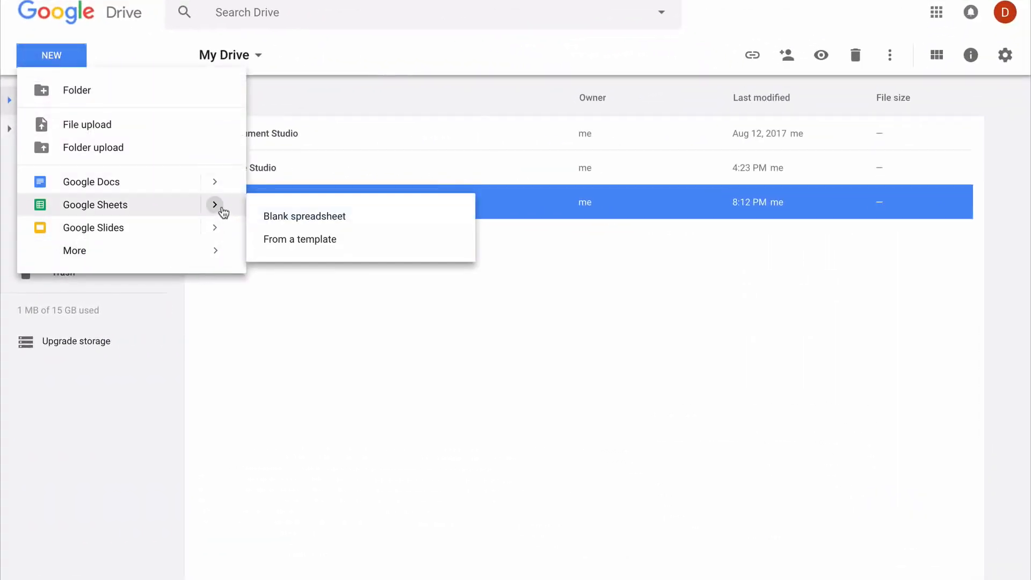
left_click(305, 240)
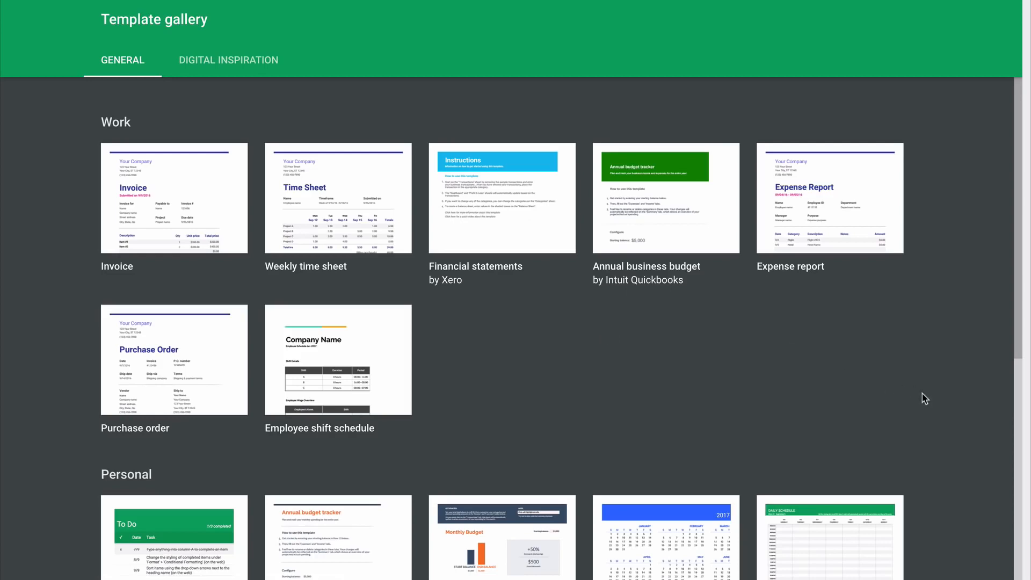
scroll(924, 398, "down", 4)
scroll(924, 398, "up", 4)
left_click(210, 195)
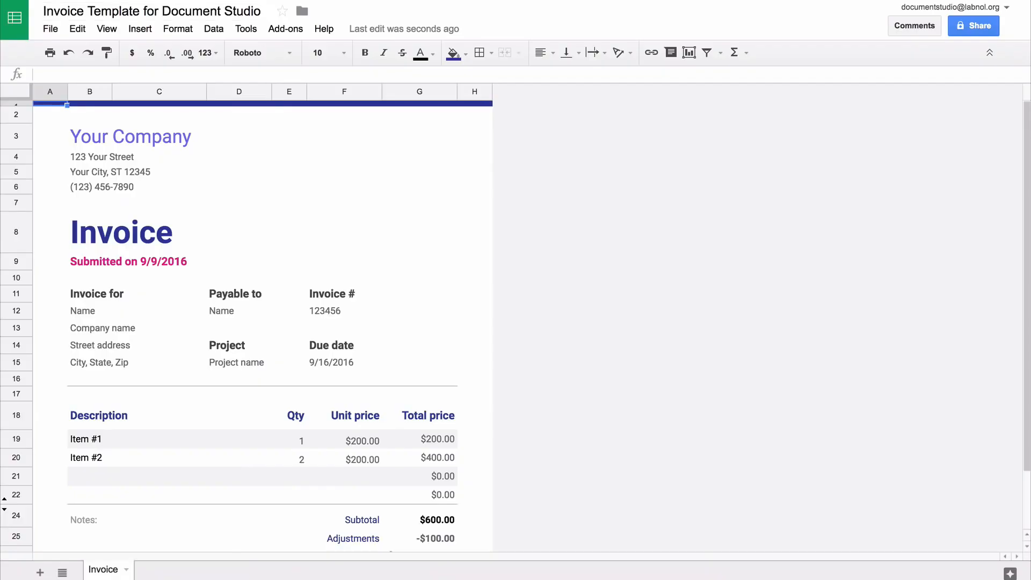
Replace Your Company with Cake Studio and retitle the invoice Order Confirmation at size 18
left_click(169, 136)
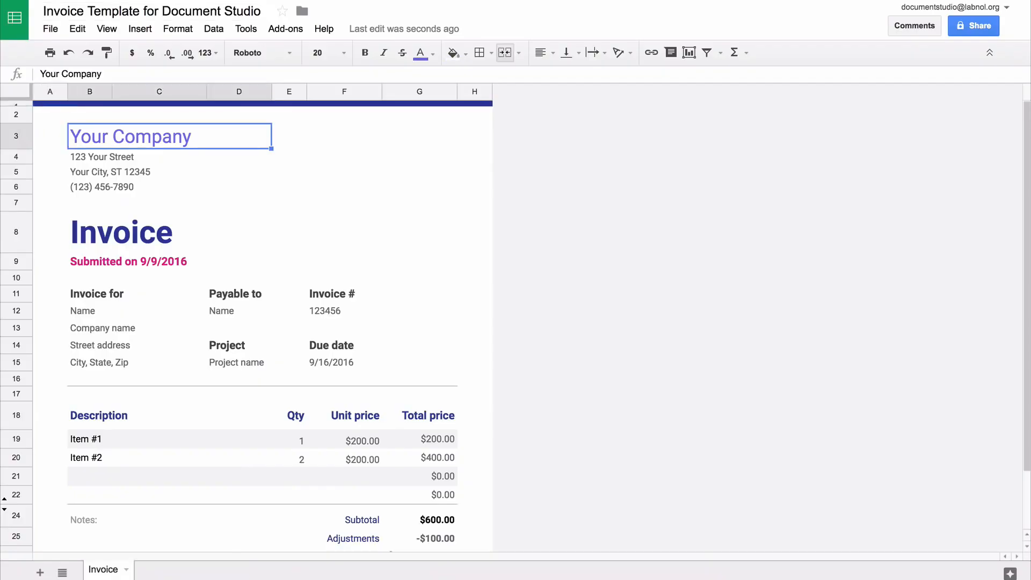
type("C")
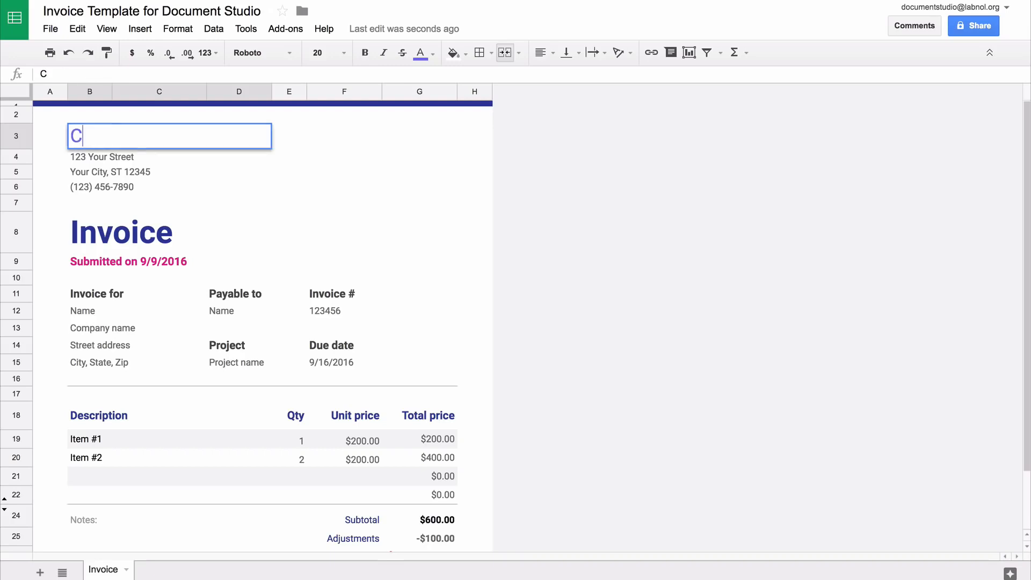
type("ake Studio")
key("Return")
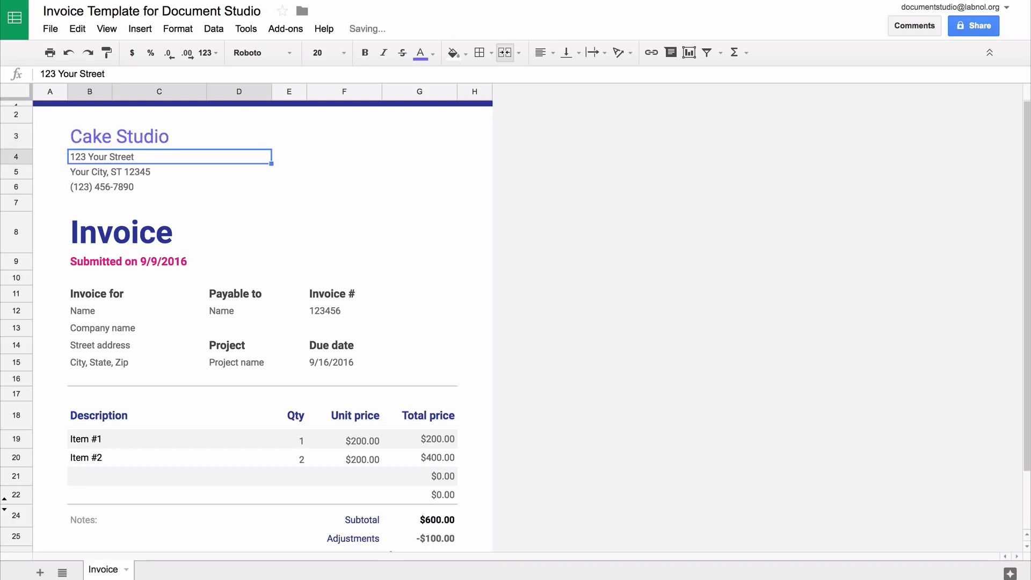
left_click(187, 232)
type("Order Confirmation")
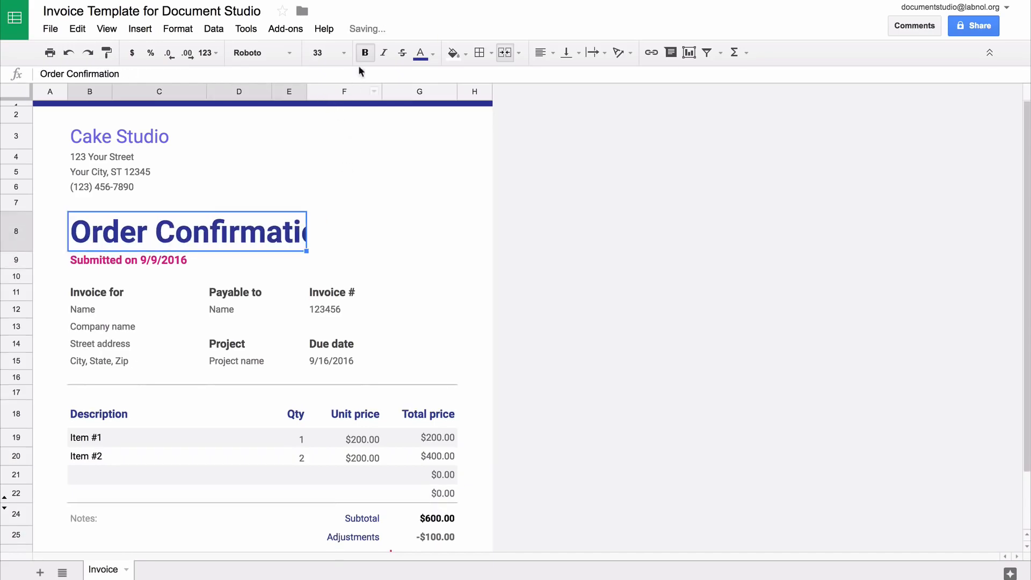
left_click(343, 51)
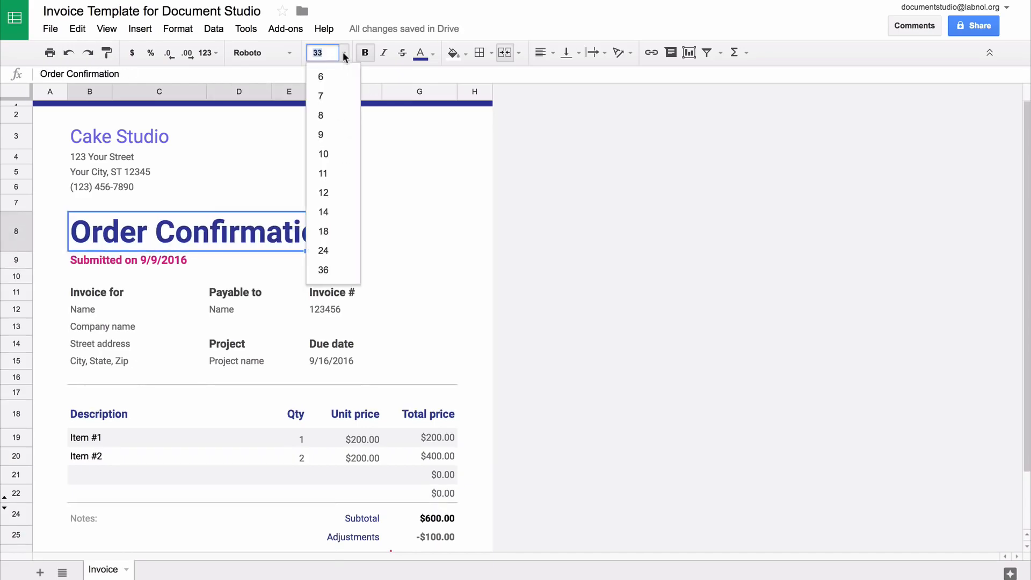
left_click(347, 232)
Fill the date, name and address lines with {{Timestamp}}, {{Your Name}} and {{Your Postal Address}}
key("Down")
type("{{")
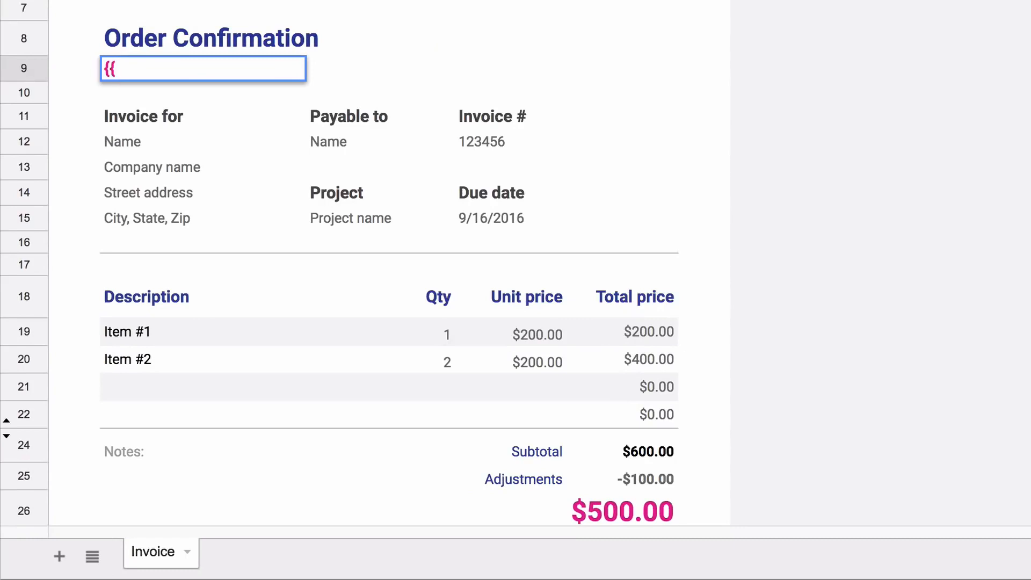
type("Timestamp")
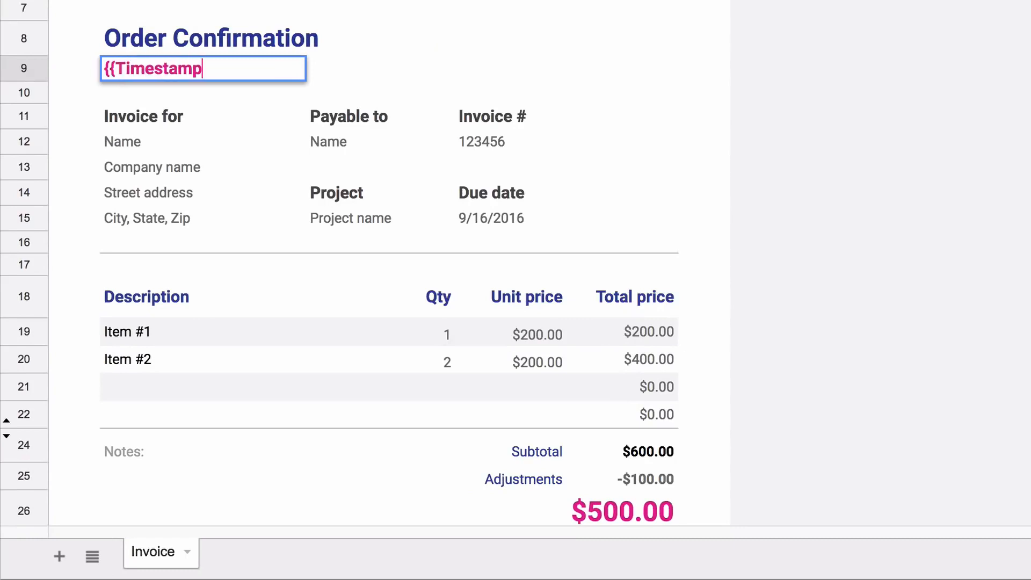
type("}}")
key("Return")
key("Down")
key("Down")
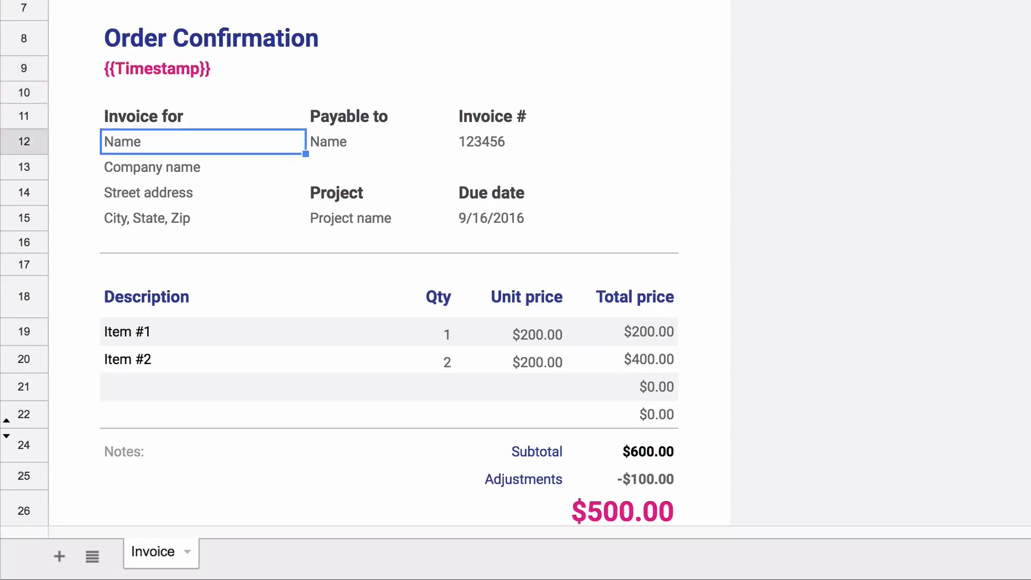
type("{{You")
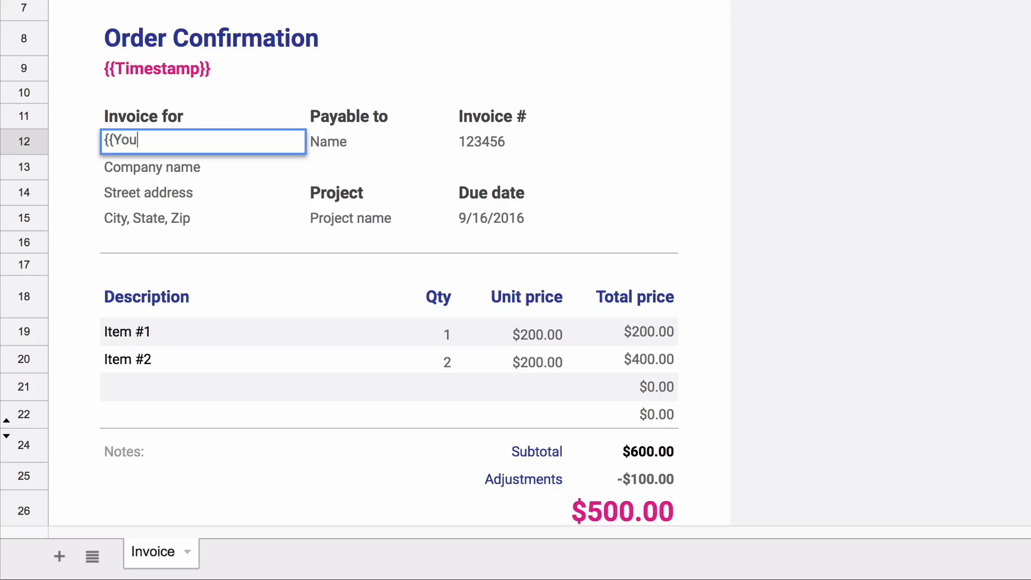
type("r Name}}")
key("Return")
type("{{Your ")
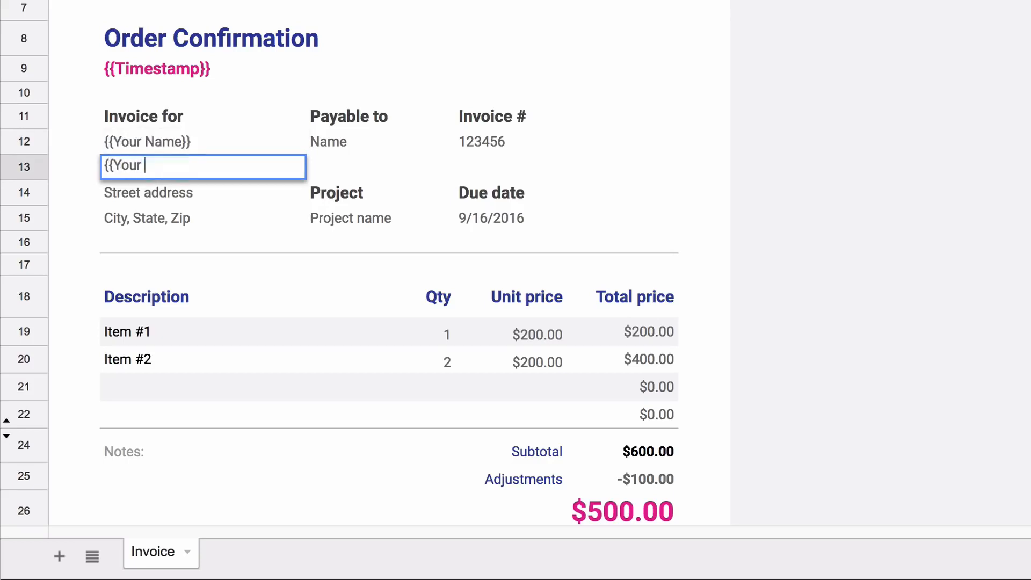
type("Postal Addre")
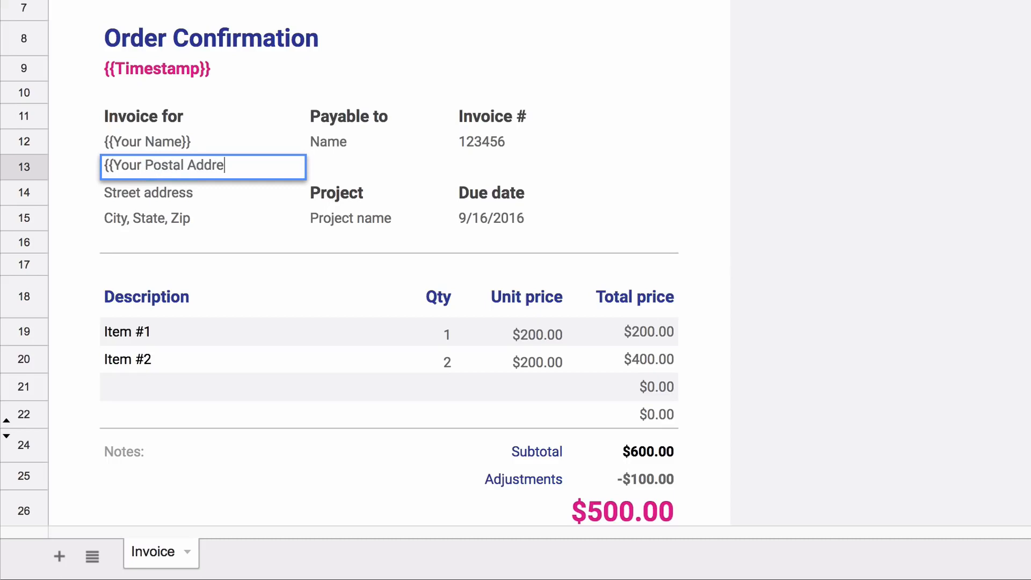
type("ss}}")
key("Return")
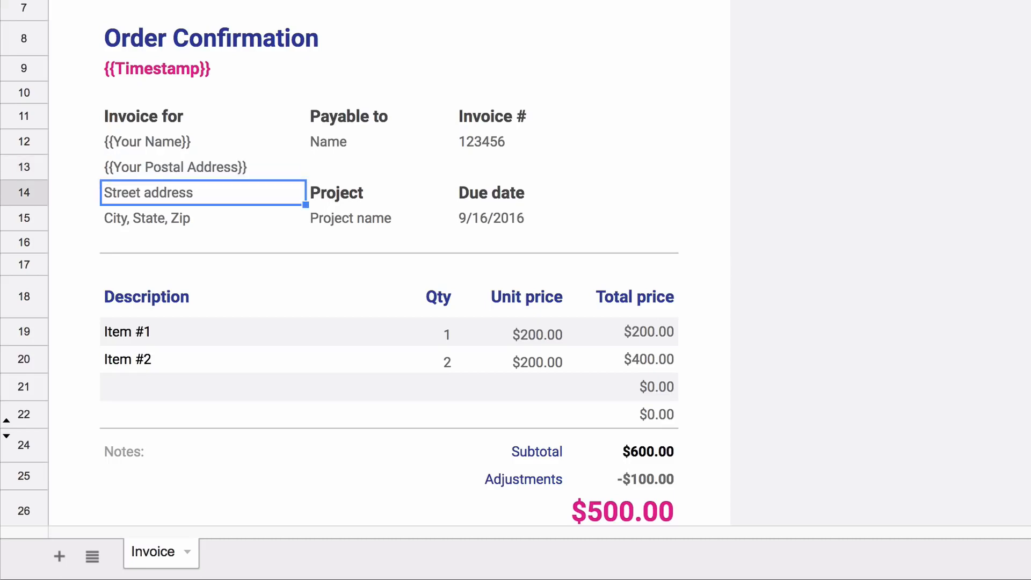
key("shift+Down")
key("shift+Down")
Delete the leftover street address lines and the Payable to, Invoice # and project details
key("shift+Up")
key("Delete")
left_click(375, 113)
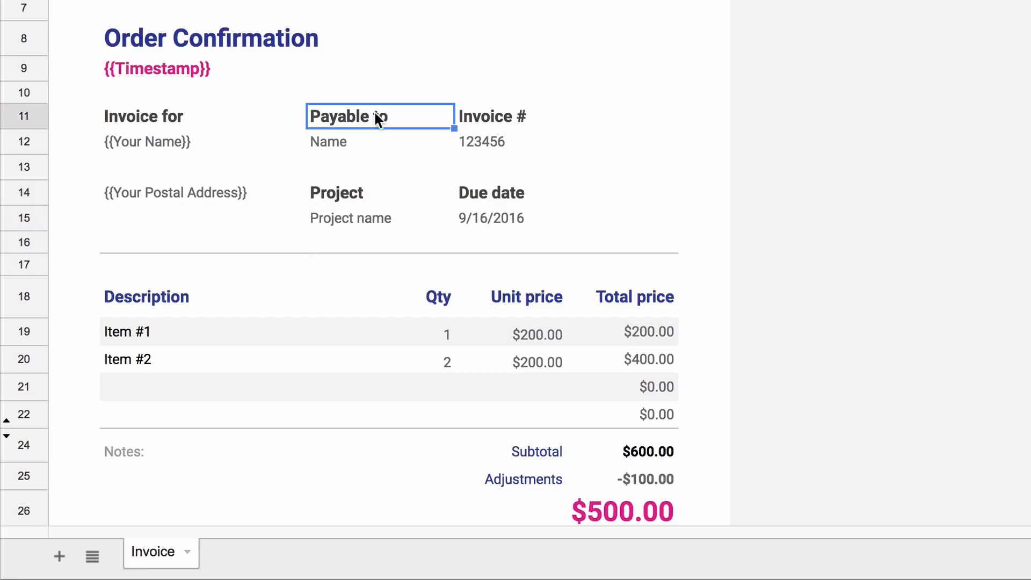
key("shift+Right")
key("shift+Down")
key("shift+Down")
key("shift+Down")
key("shift+Down")
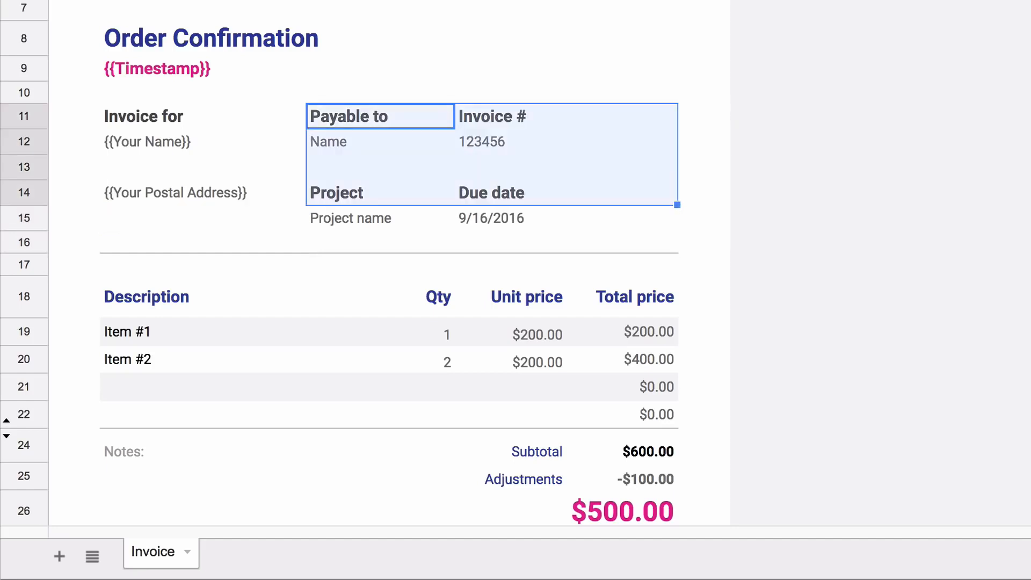
key("Delete")
Enter =HYPERLINK("{{PayPal Payment Link}}", "Pay Invoice via PayPal") beside the postal address
left_click(544, 184)
type("=hyper")
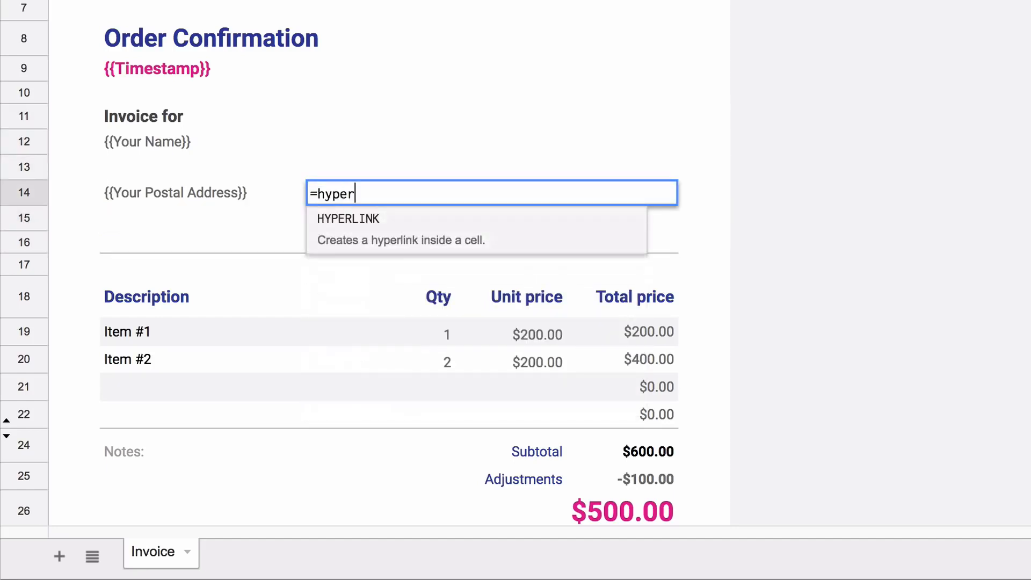
key("Tab")
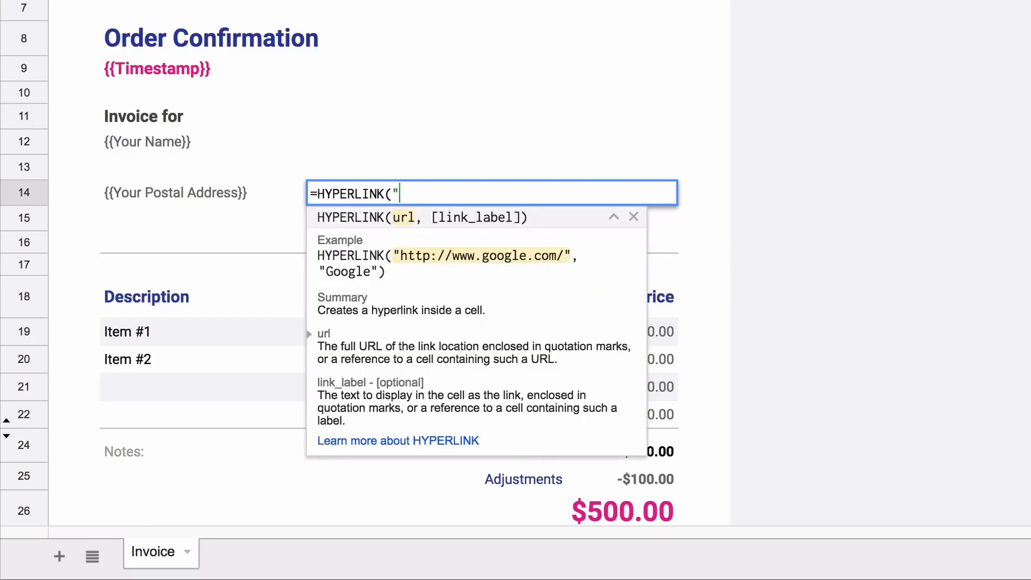
type("\"{{PayPal Payment Link}}")
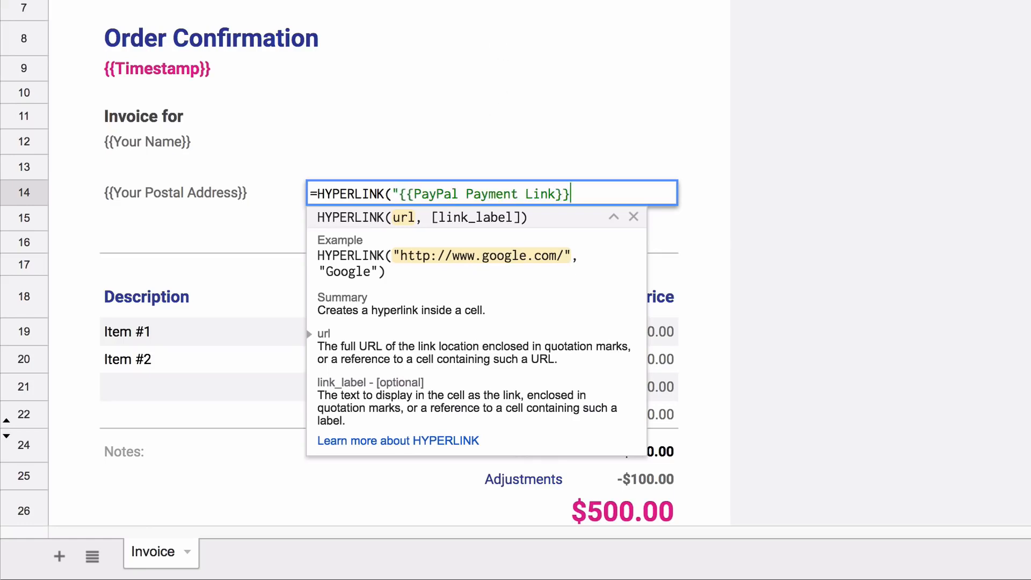
type("\", \"")
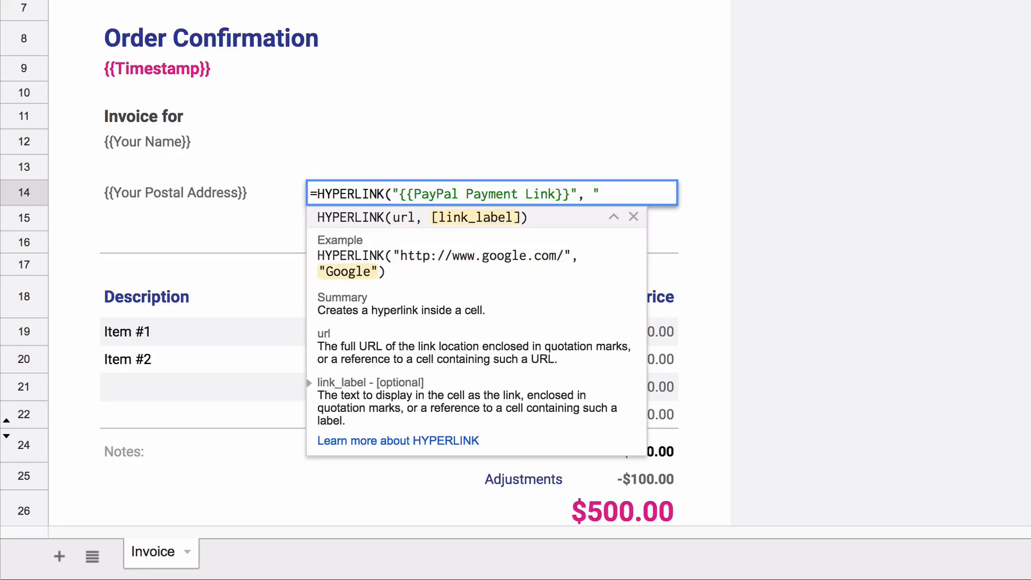
type("Pay Invoice via PayPal\")")
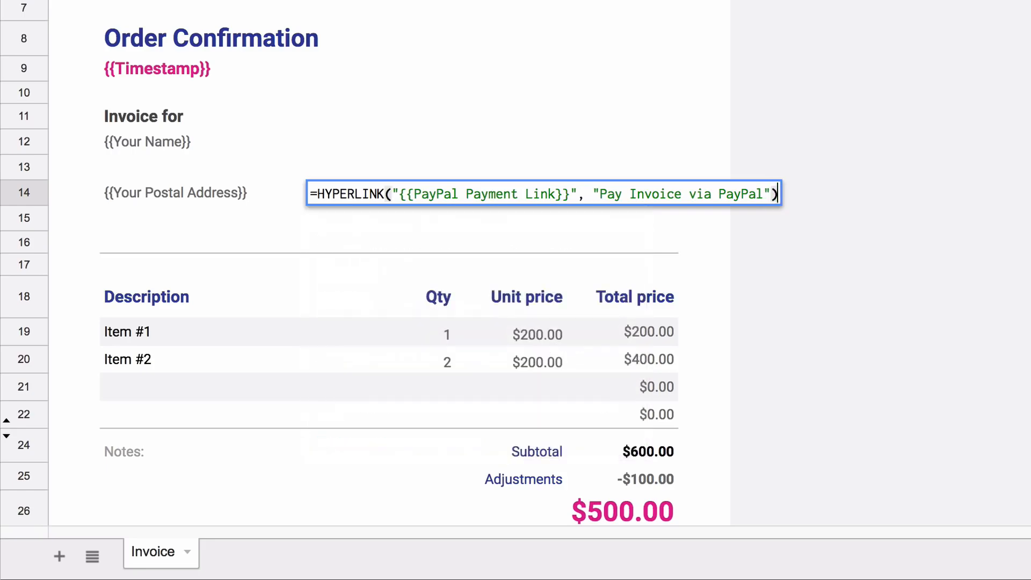
key("Return")
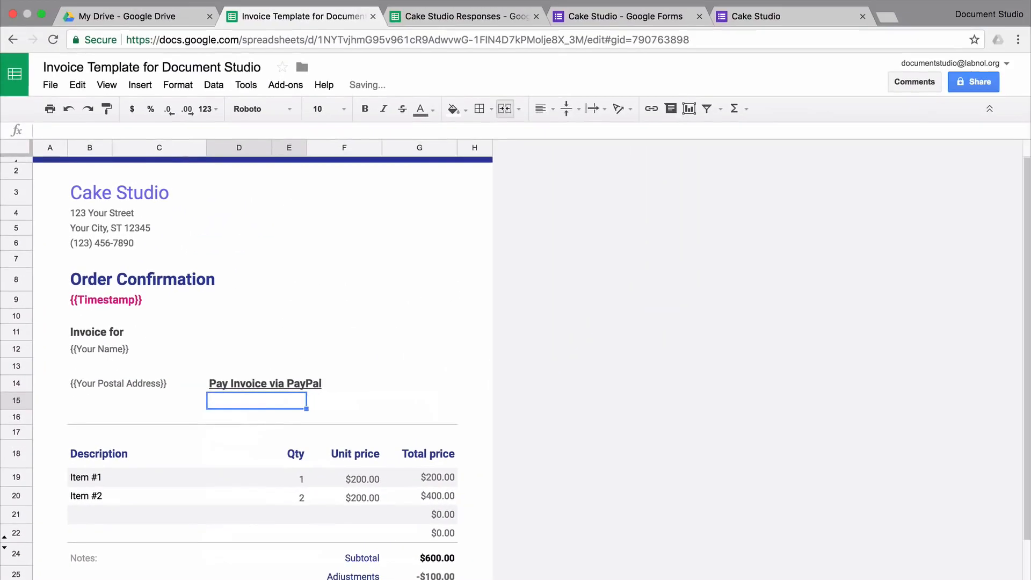
Upload CakeStudio.png as an image at F3, shrink it and place it beside Cake Studio
left_click(344, 192)
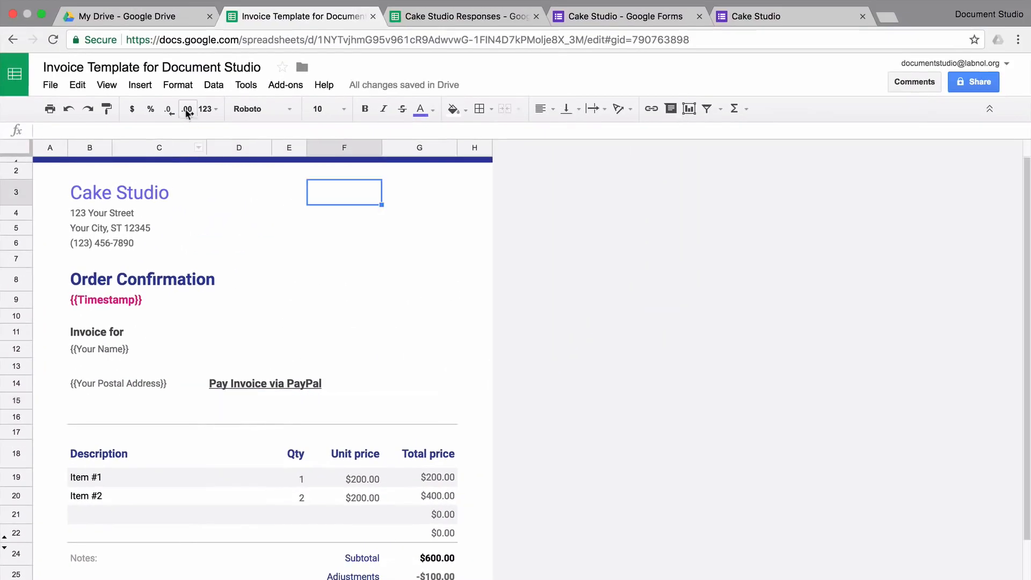
left_click(142, 85)
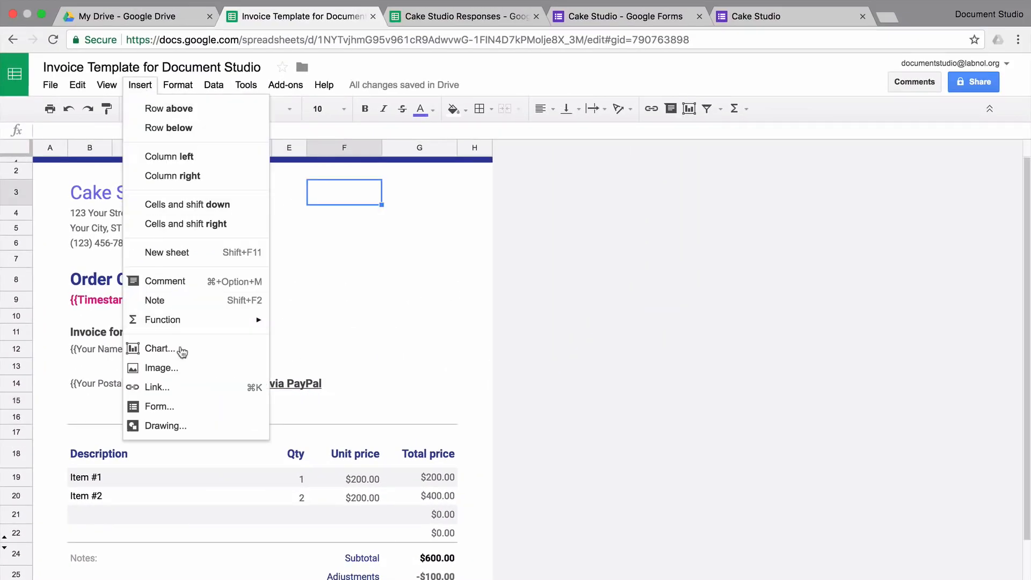
left_click(186, 369)
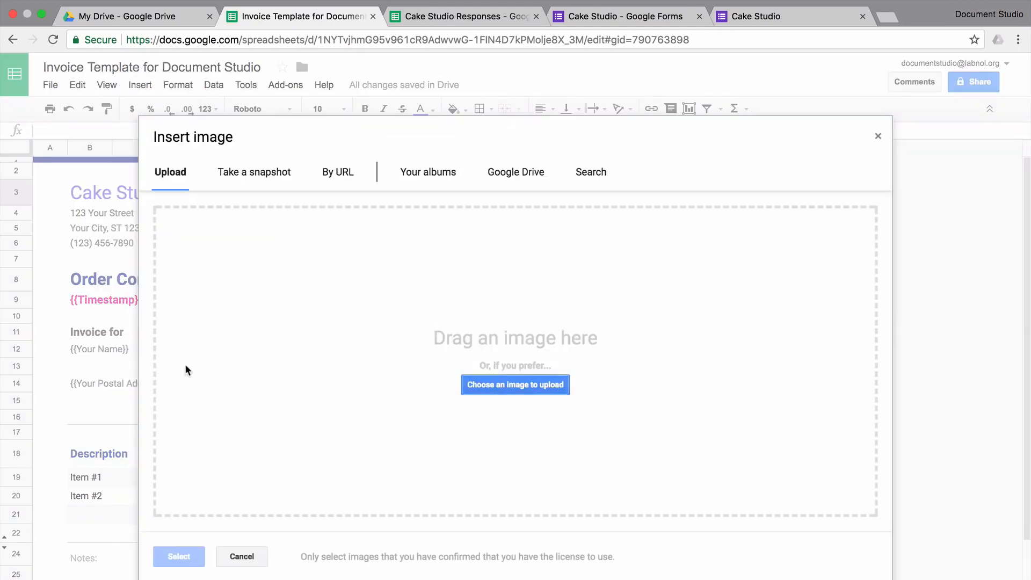
left_click(550, 387)
left_click(571, 66)
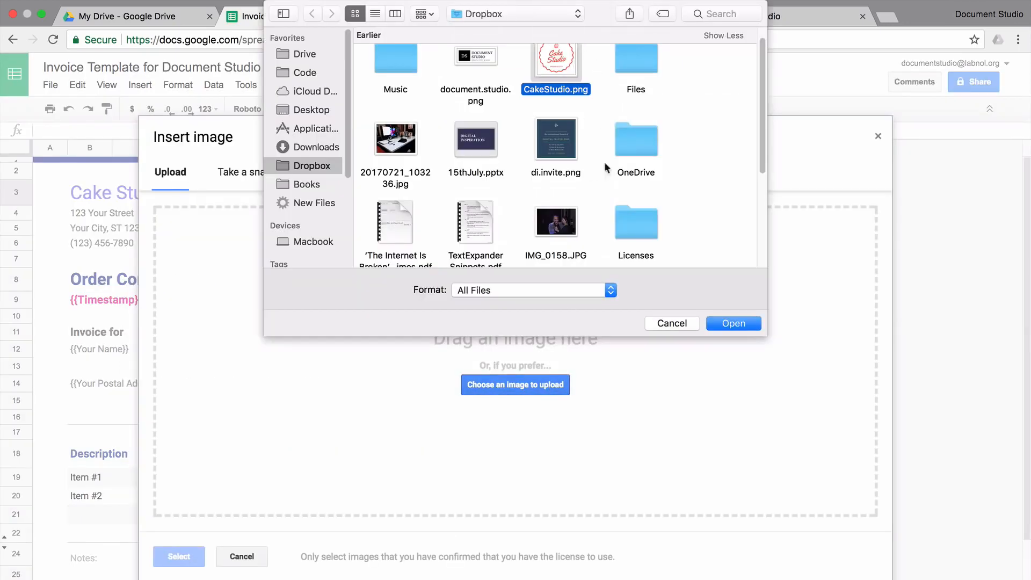
left_click(735, 325)
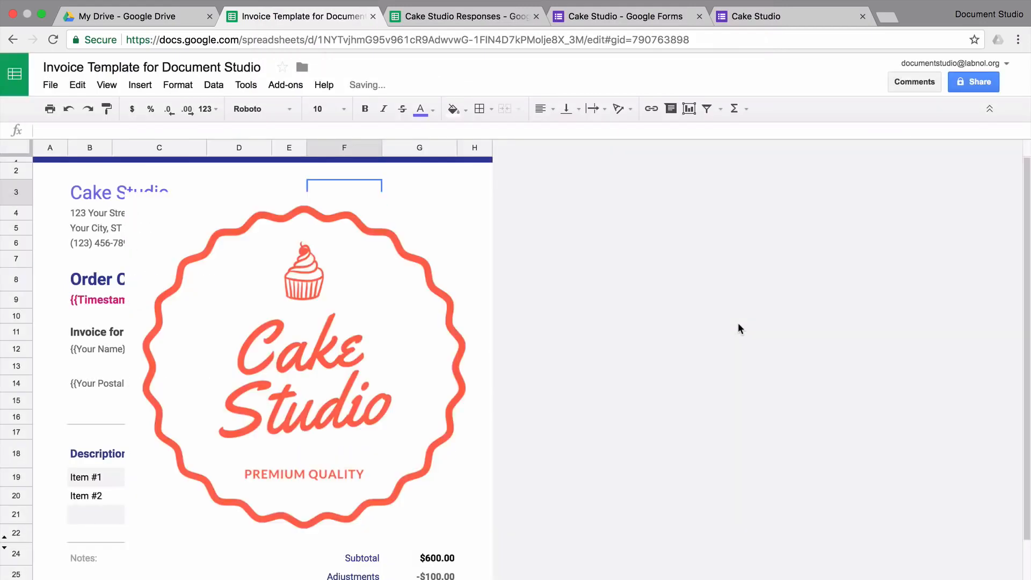
left_click_drag(197, 479, 332, 323)
left_click_drag(415, 270, 378, 252)
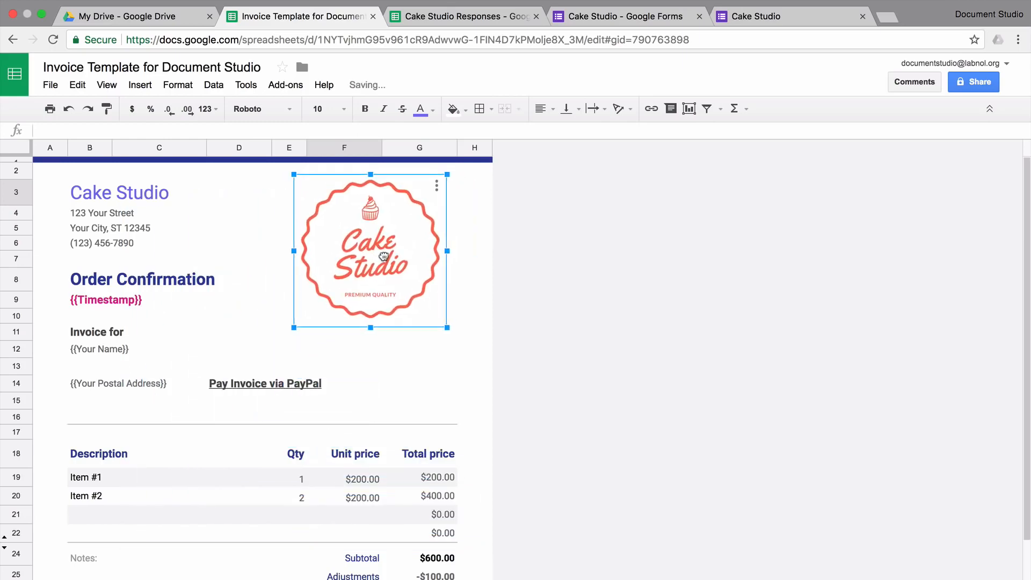
Clear the Qty and Unit price headers and set the first item to {{Which cake would you like to order}}
left_click(240, 463)
key("Right")
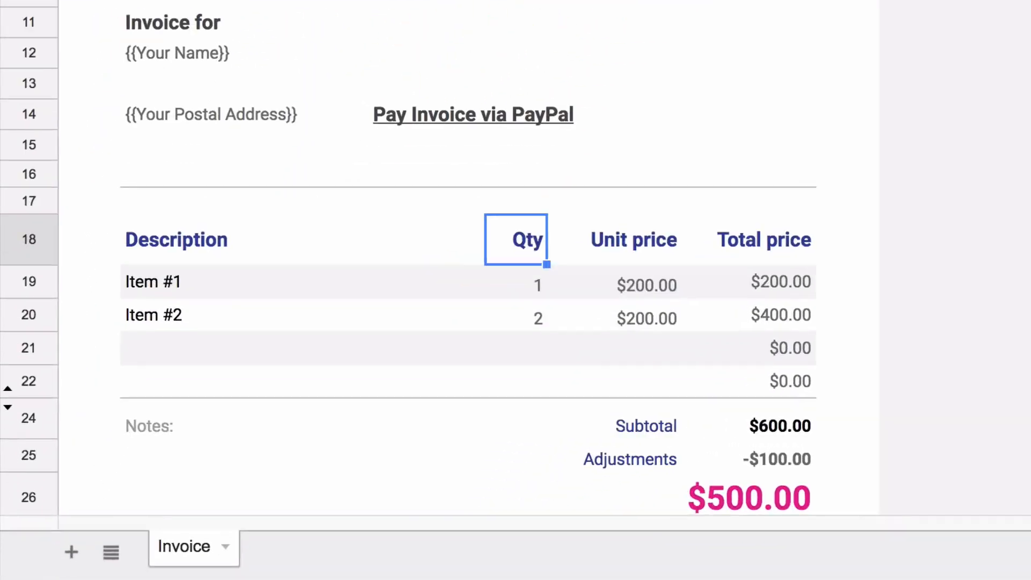
key("shift+Right")
key("Delete")
key("Down")
key("Left")
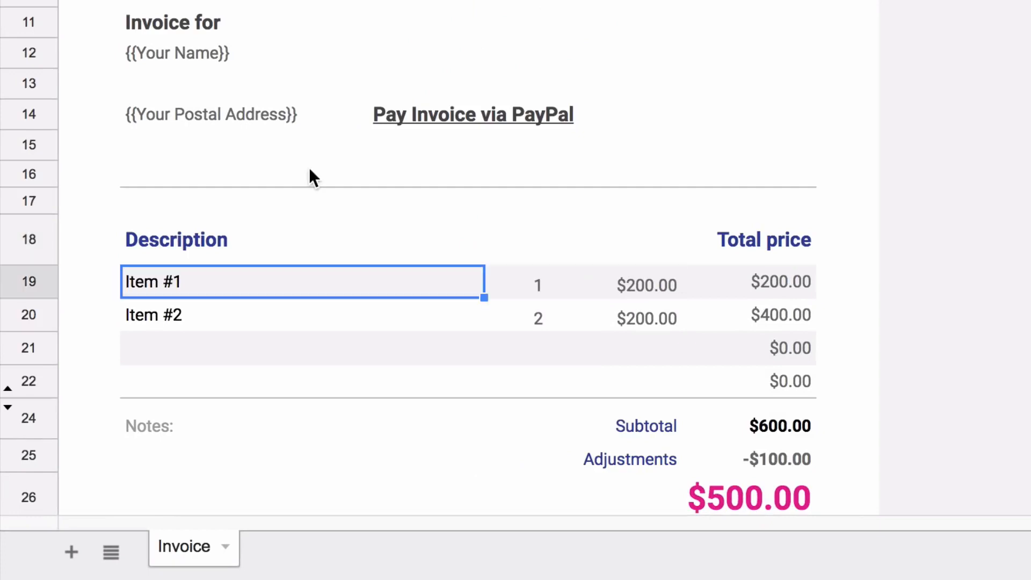
type("{{Which cake would you like to order}}")
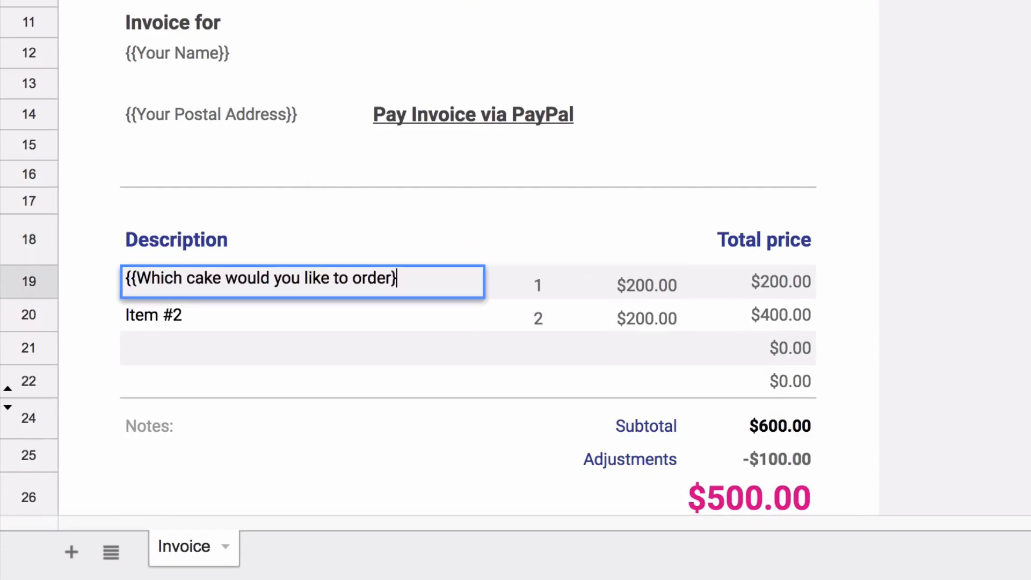
key("Tab")
Clear the quantity and unit price values in rows 19 and 20
key("shift+Right")
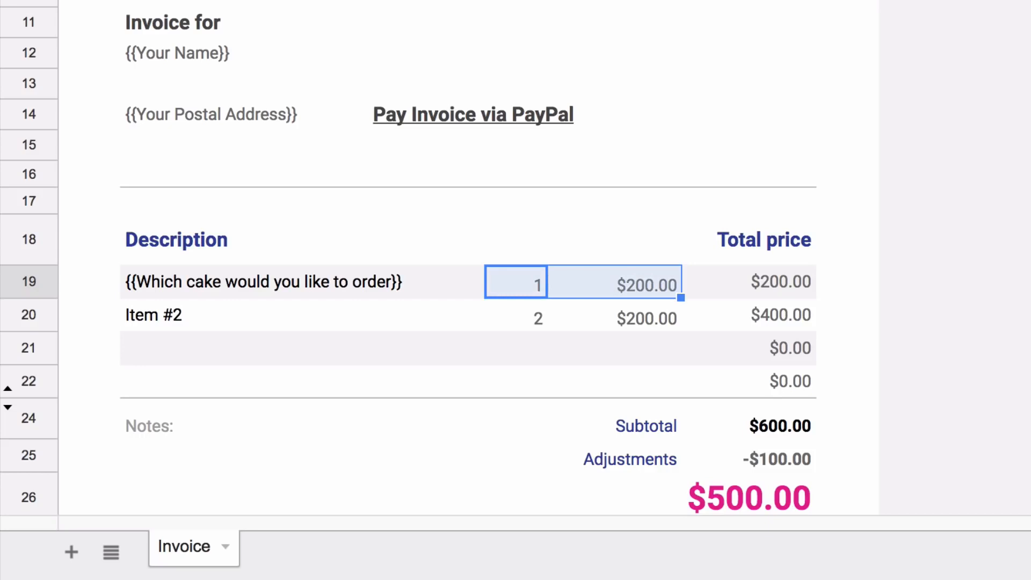
key("Delete")
key("Down")
key("shift+Right")
key("Delete")
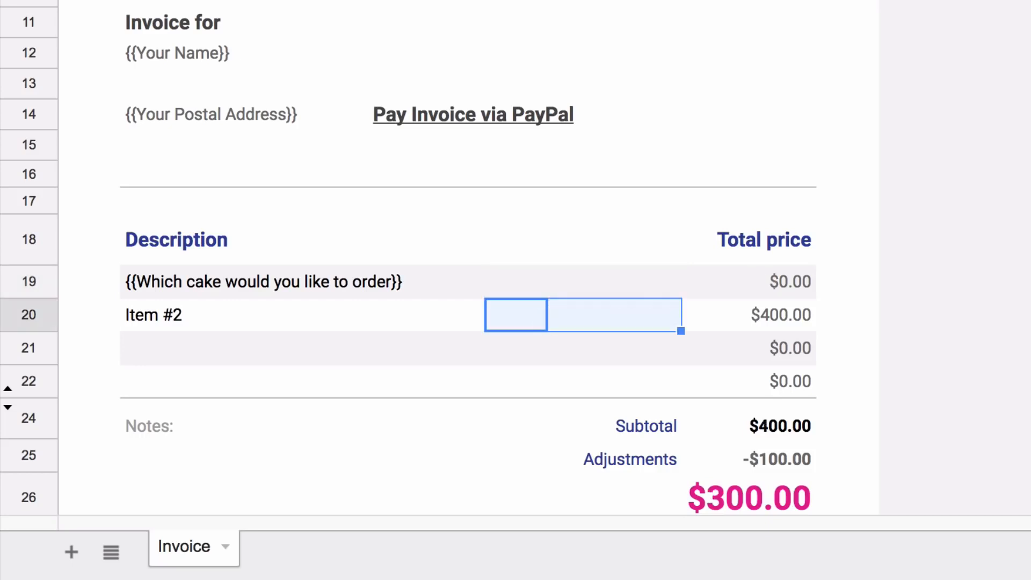
Replace row 19's total price formula with the {{Cake Price}} placeholder
left_click(759, 281)
type("=product(E19,F19)")
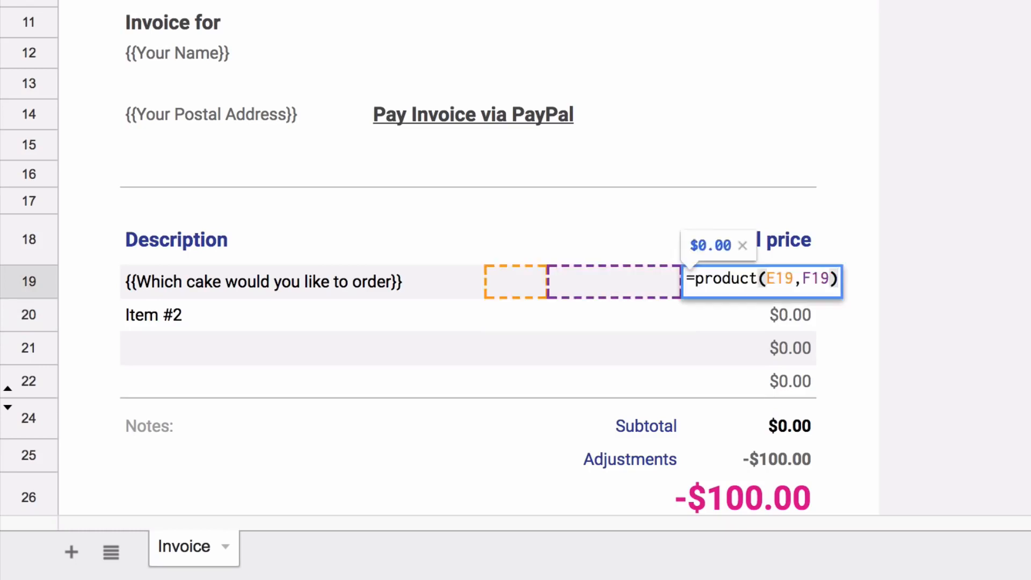
key("ctrl+a")
type("{{")
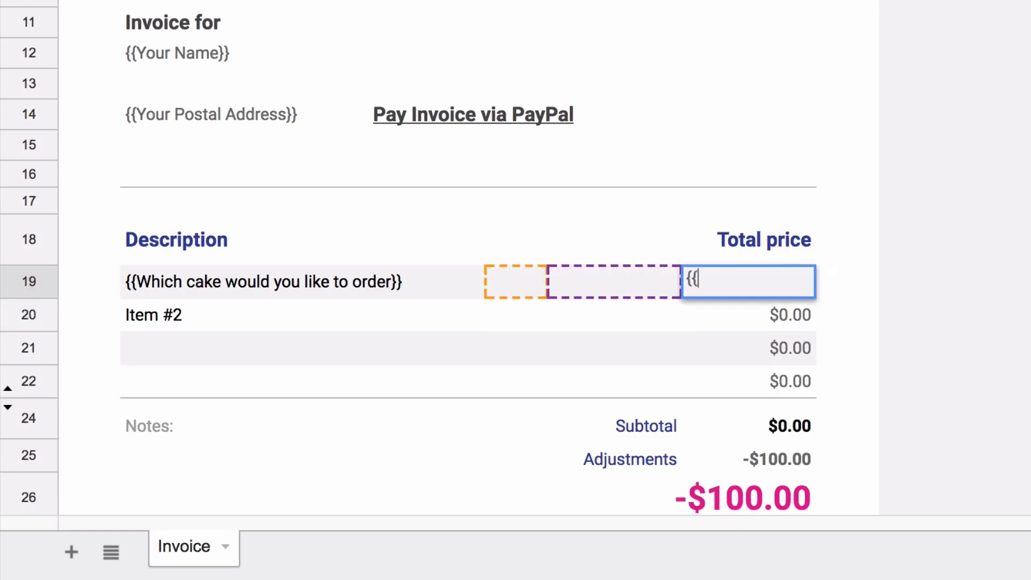
type("Cake Price}}")
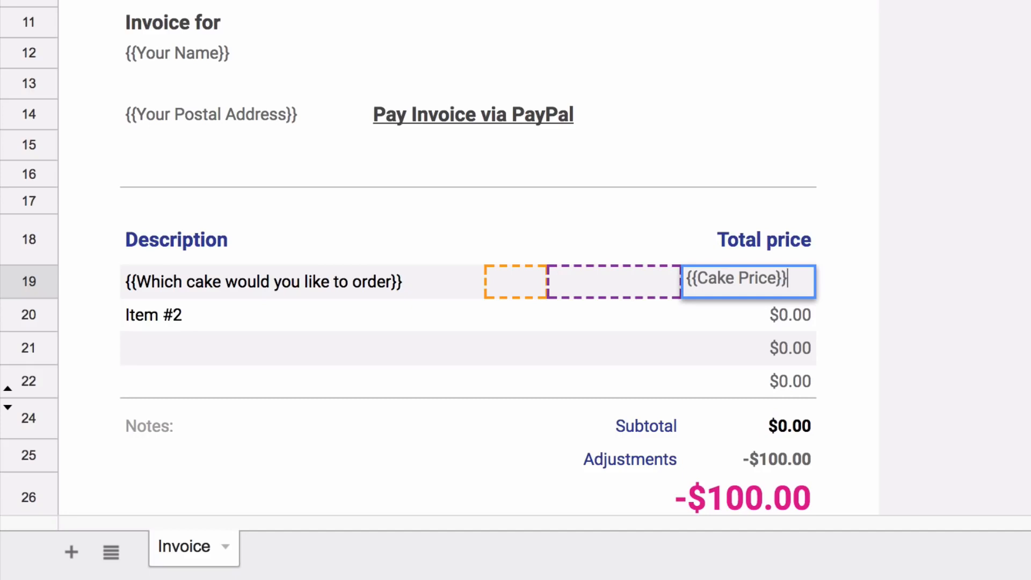
key("Return")
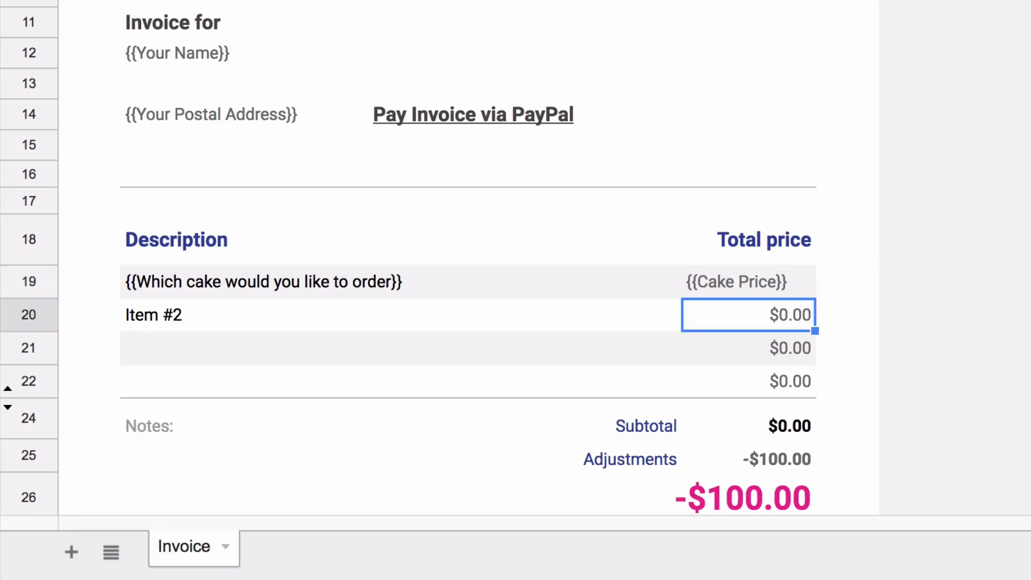
key("Left")
key("Left")
key("Left")
key("Right")
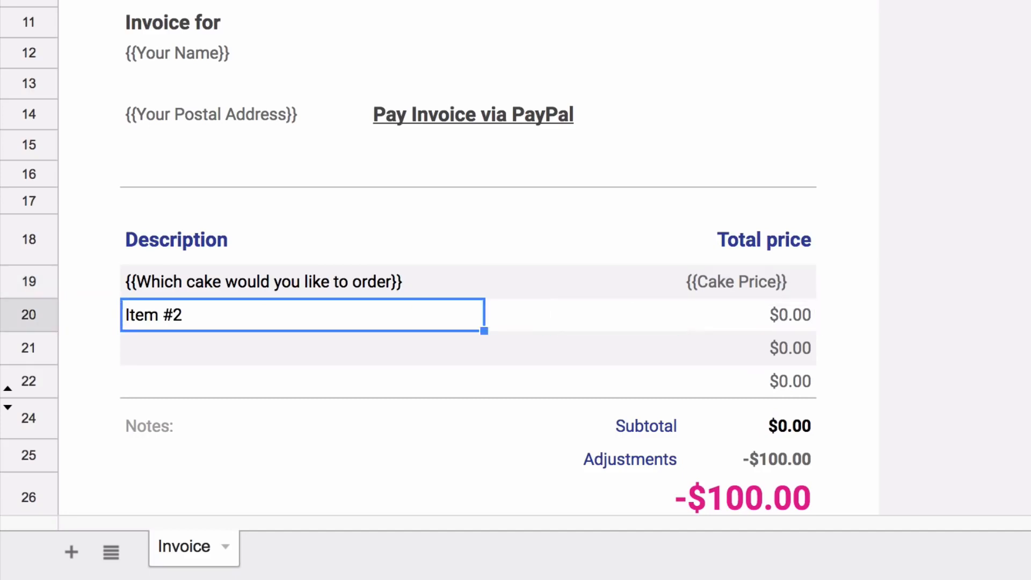
Add an 'Extra decoration charges' line priced {{Decoration Charges}} and right-align both price placeholders
type("Extra d")
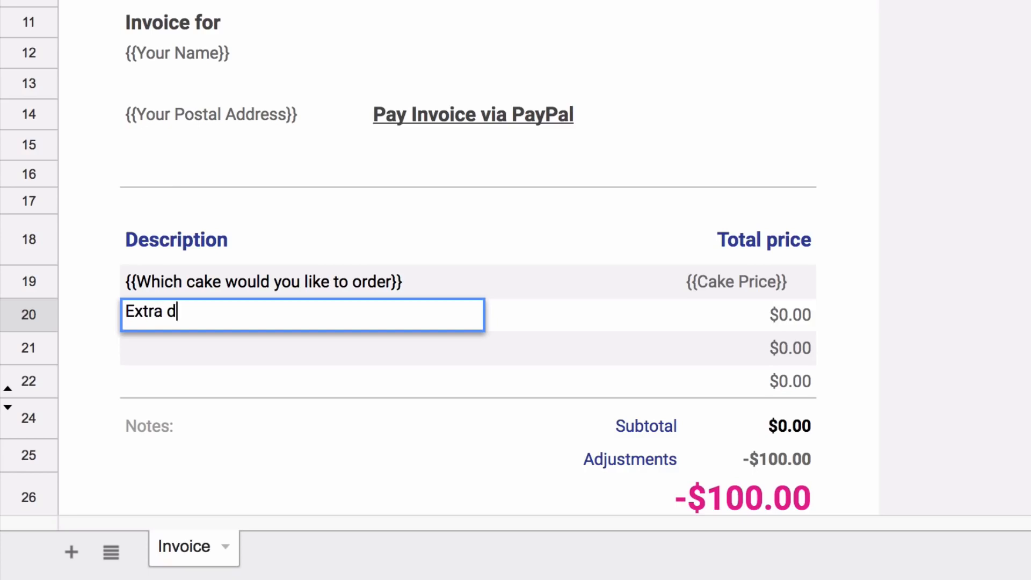
type("ecoration char")
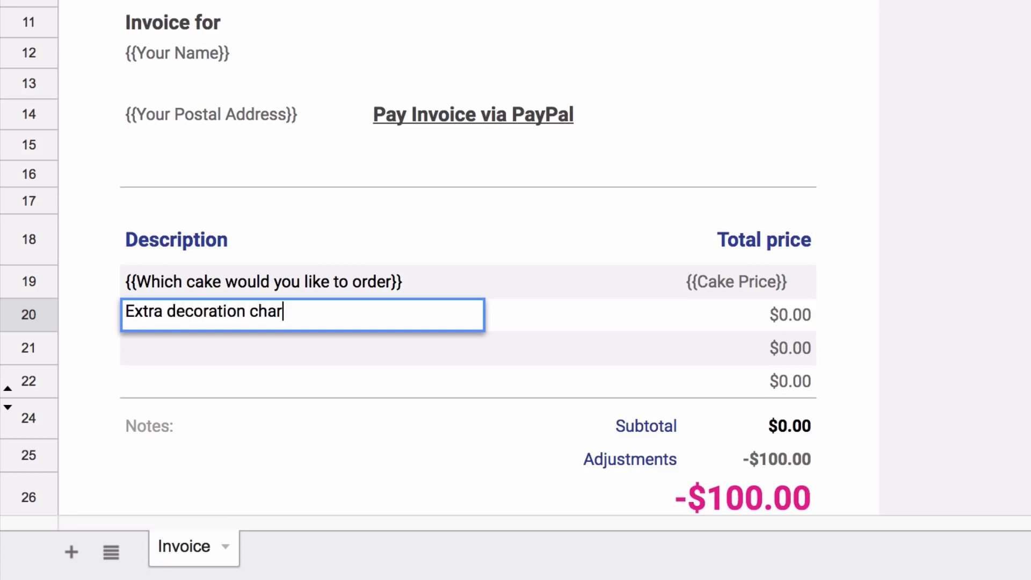
type("ges")
left_click(784, 309)
type("{{Decoration Charges}}")
key("Return")
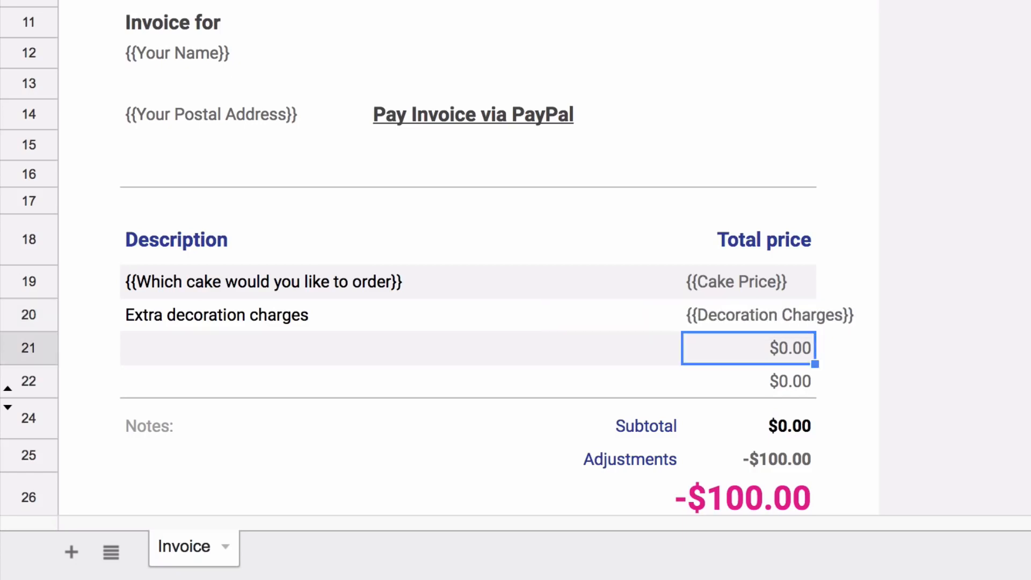
key("Up")
key("Up")
key("shift+Down")
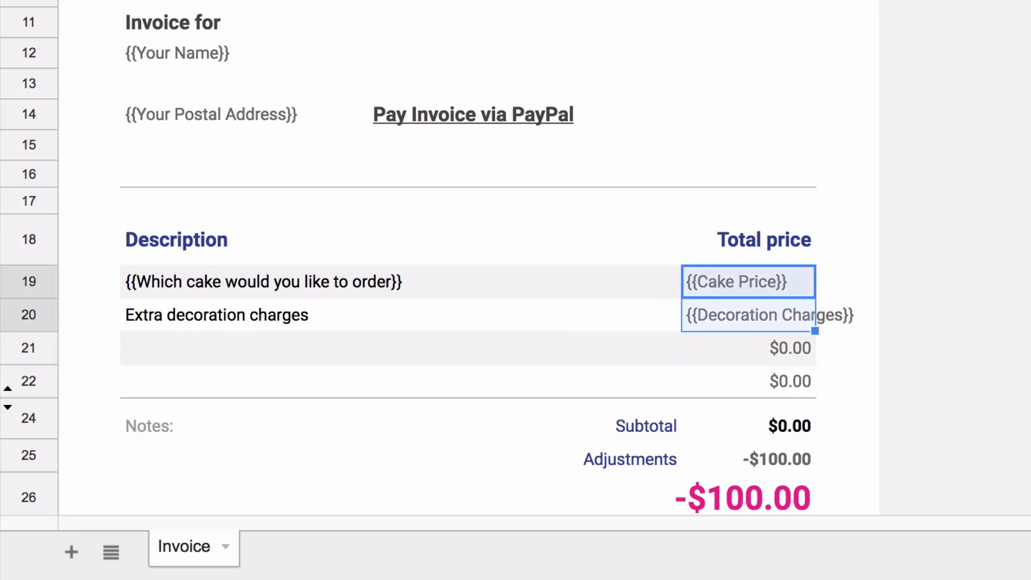
key("ctrl+shift+r")
Clear the leftover $0.00 values in rows 21–22 and delete the empty spare row
key("Down")
key("Down")
key("Left")
key("Left")
key("Left")
key("shift+Right")
key("shift+Right")
key("shift+Right")
key("shift+Right")
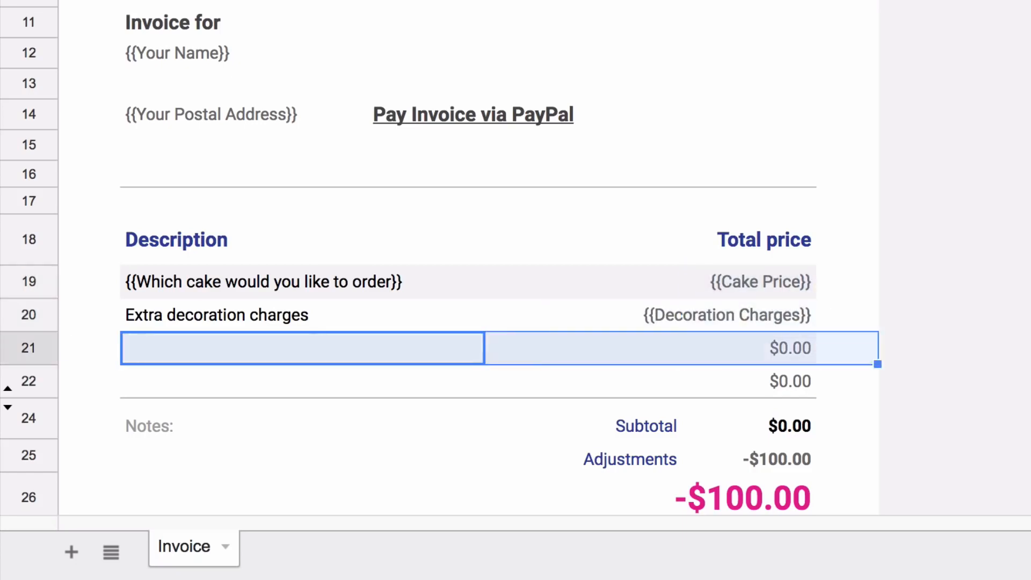
key("shift+Down")
key("shift+Left")
key("Delete")
left_click(29, 348)
key("ctrl+alt+minus")
left_click(749, 386)
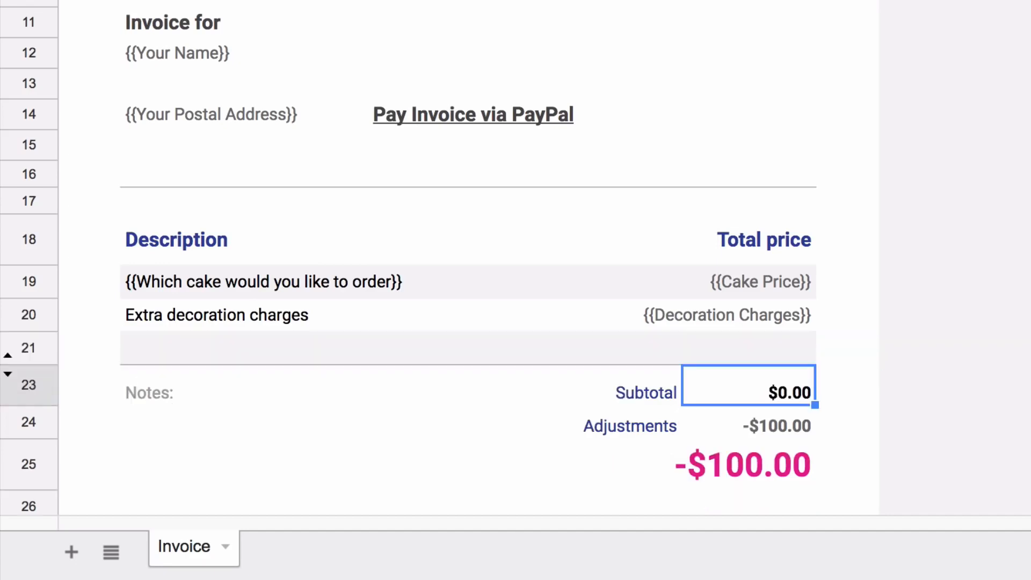
Rename Adjustments to Taxes and replace -100 with a right-aligned {{Tax}} placeholder
key("Down")
key("Left")
type("Taxes")
key("Tab")
key("Return")
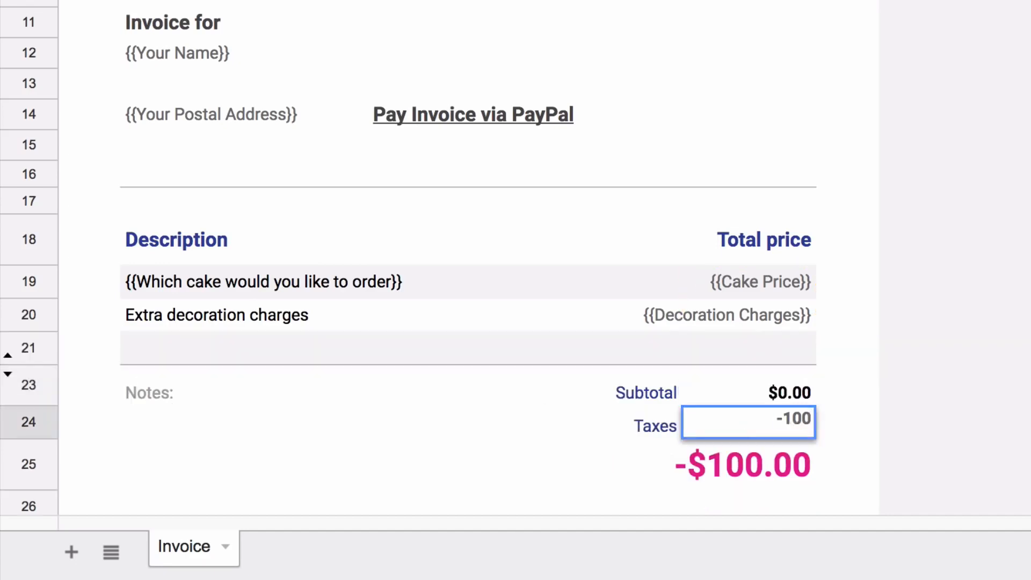
key("BackSpace")
key("BackSpace")
key("BackSpace")
key("BackSpace")
type("{{Tax}}")
key("Return")
key("Up")
key("ctrl+shift+r")
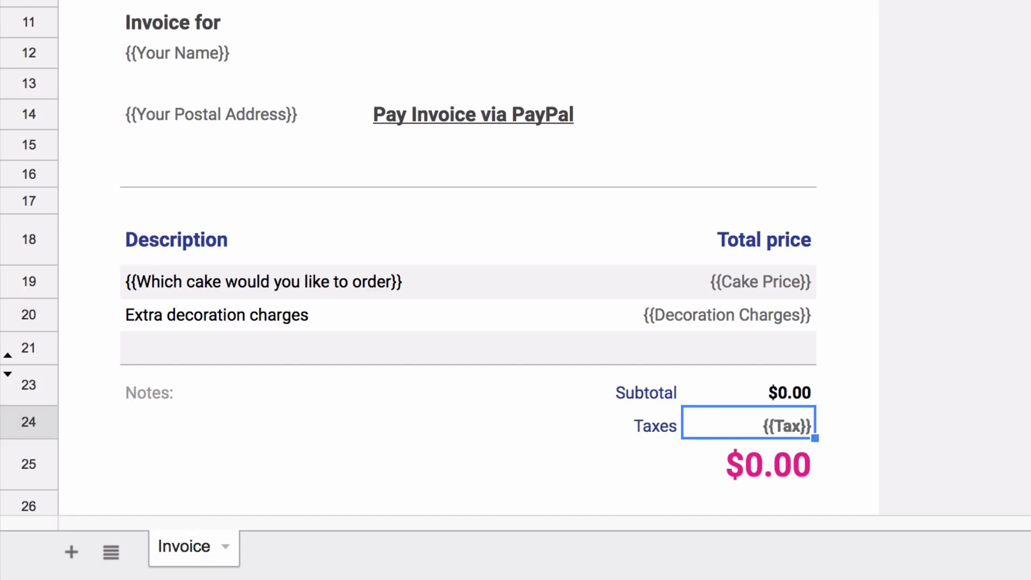
key("Down")
Replace Notes with 'Thank you for your business!' in La Belle Aurore, size 14
key("Down")
left_click(149, 383)
key("Delete")
key("Down")
type("Thank you for your ")
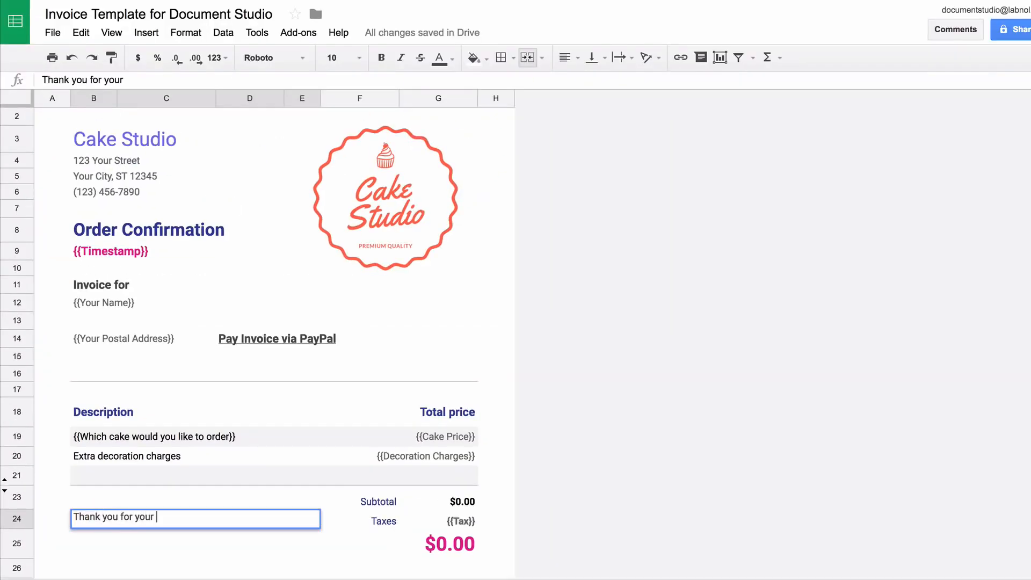
type("business!")
key("Return")
key("Up")
left_click(275, 57)
left_click(336, 104)
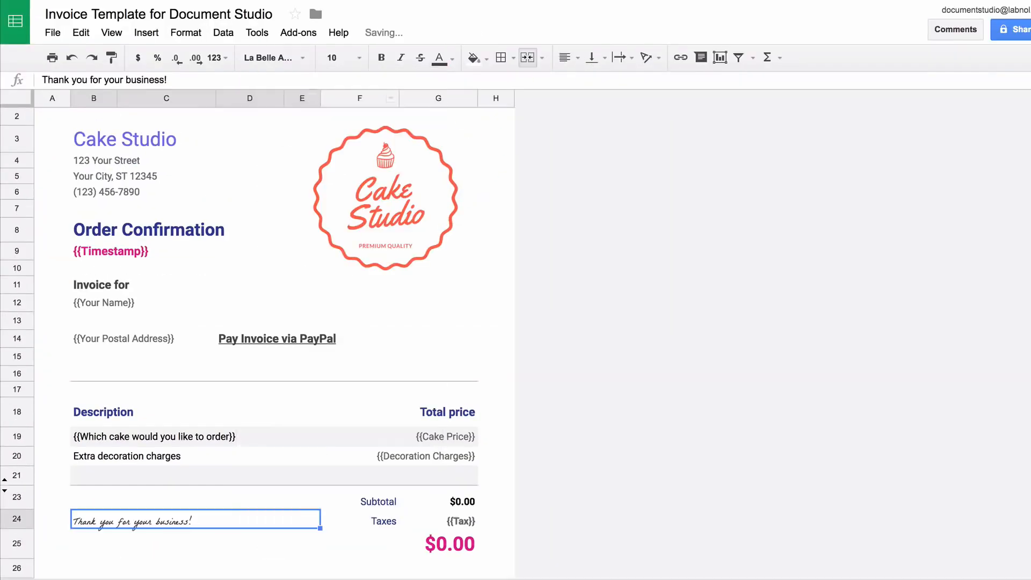
left_click(344, 58)
left_click(339, 224)
left_click(250, 544)
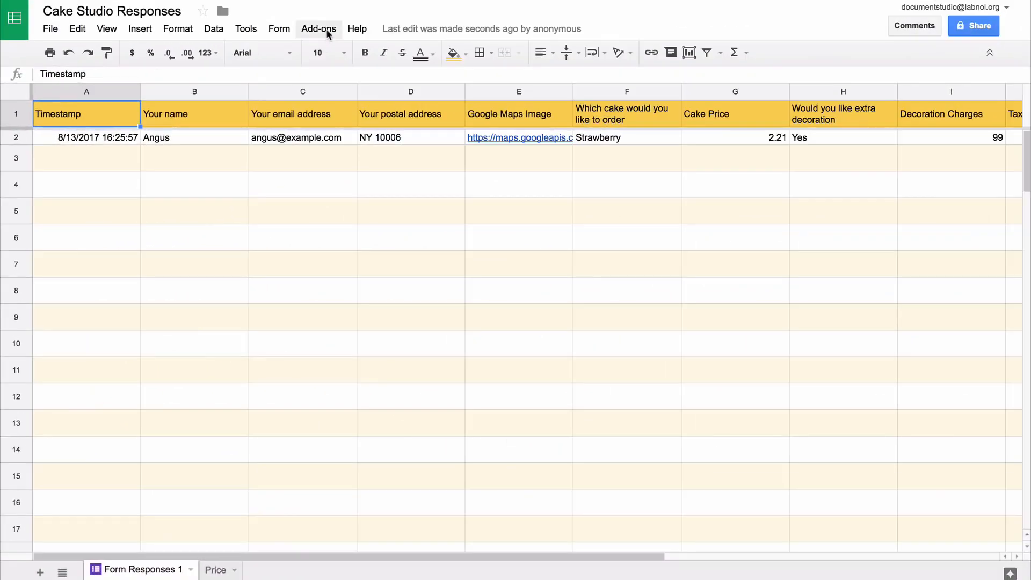
Launch Document Studio from Add-ons, expand Document Merge, and bring up the Drive template chooser
left_click(327, 28)
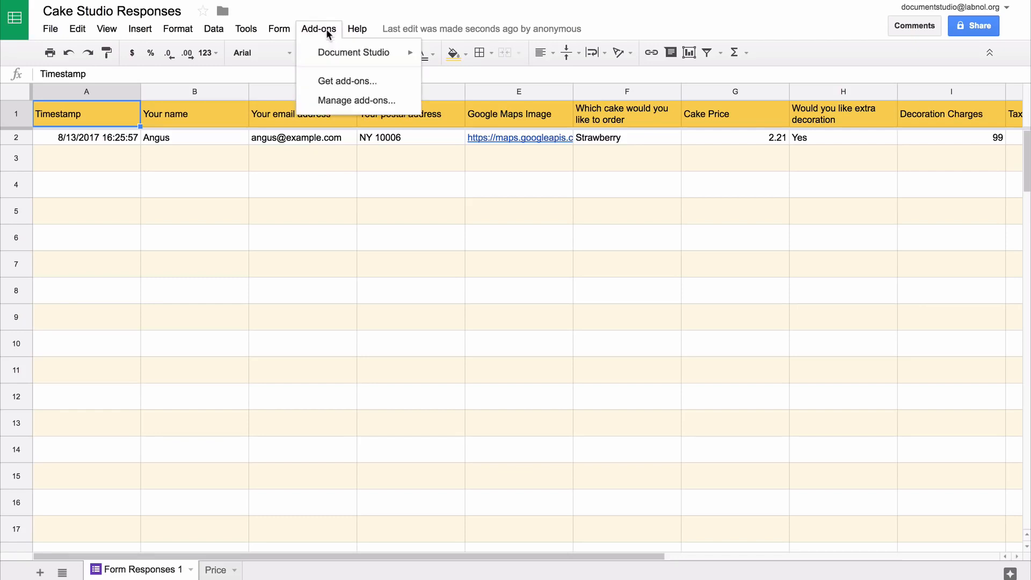
mouse_move(335, 52)
left_click(462, 58)
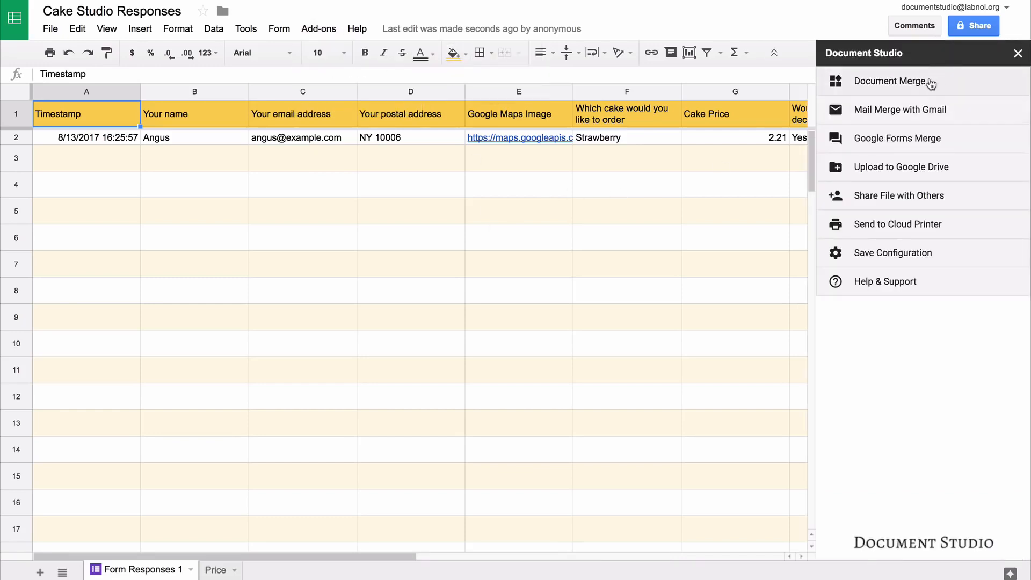
left_click(931, 85)
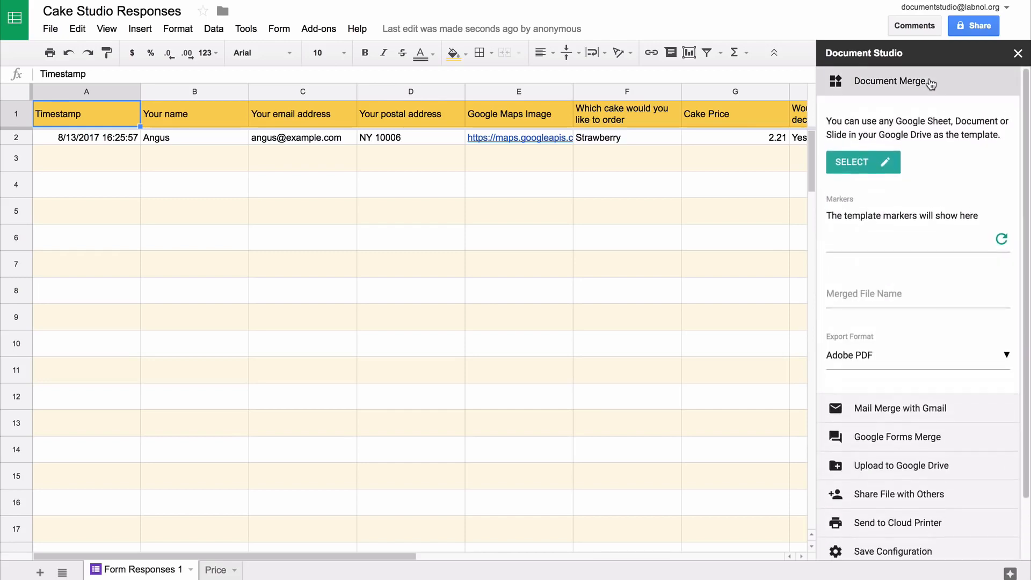
left_click(856, 164)
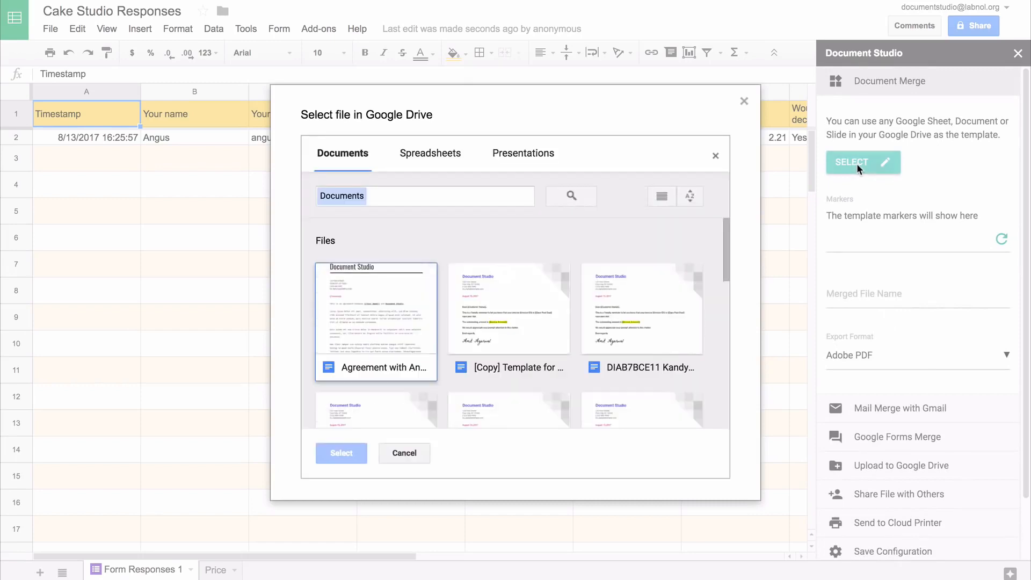
Choose the Invoice Template spreadsheet as the Document Merge template
left_click(430, 155)
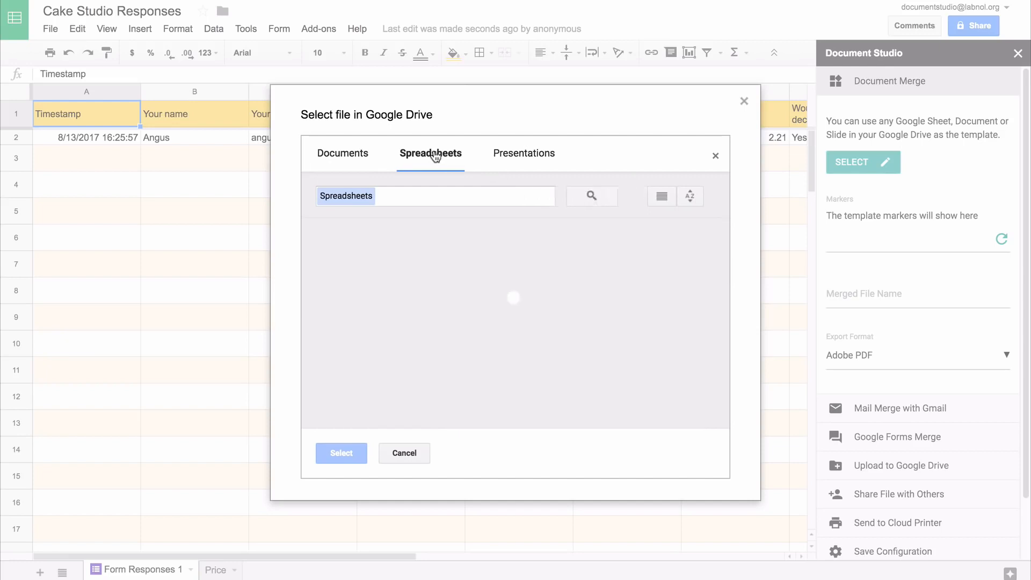
left_click(381, 298)
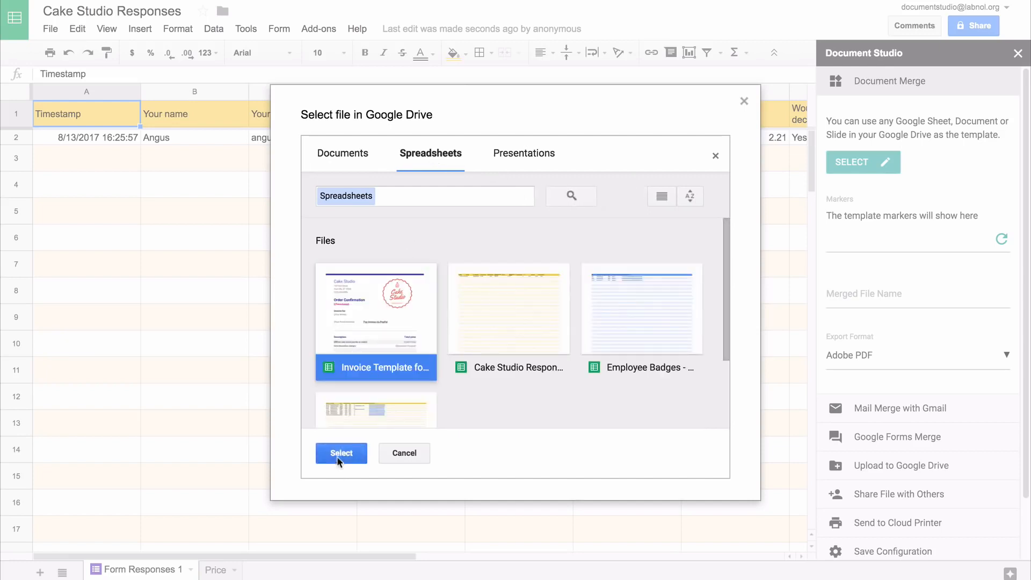
left_click(342, 453)
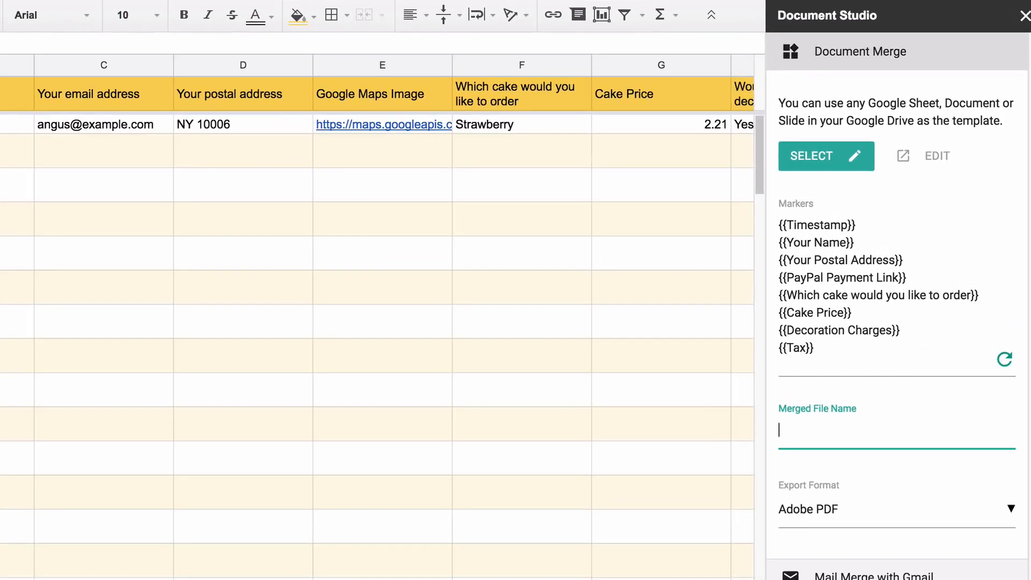
Name merged files {{Your name}}, export as Adobe PDF, and show Google Forms Merge settings
type("r name}}")
left_click(939, 507)
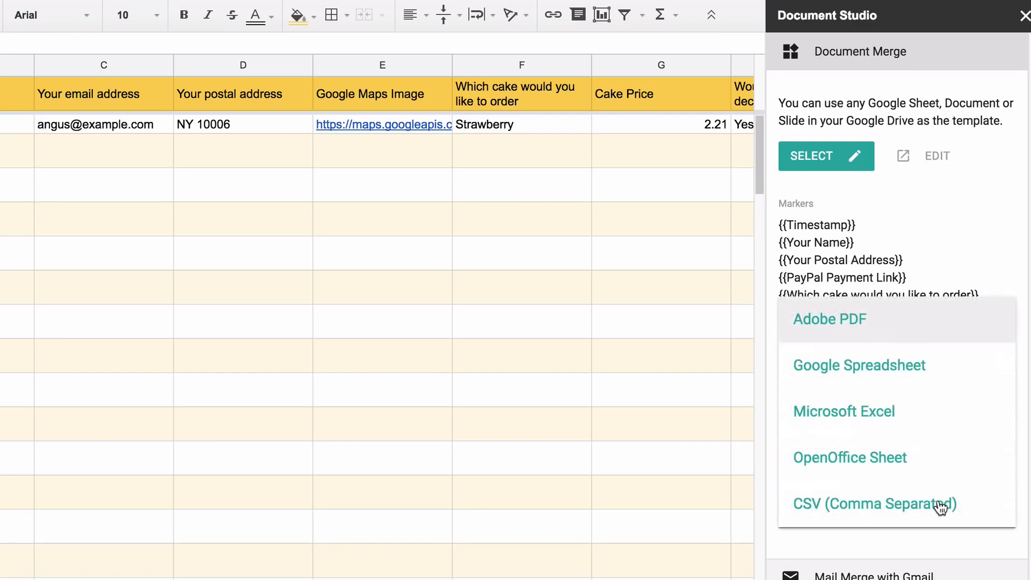
left_click(943, 321)
left_click(929, 52)
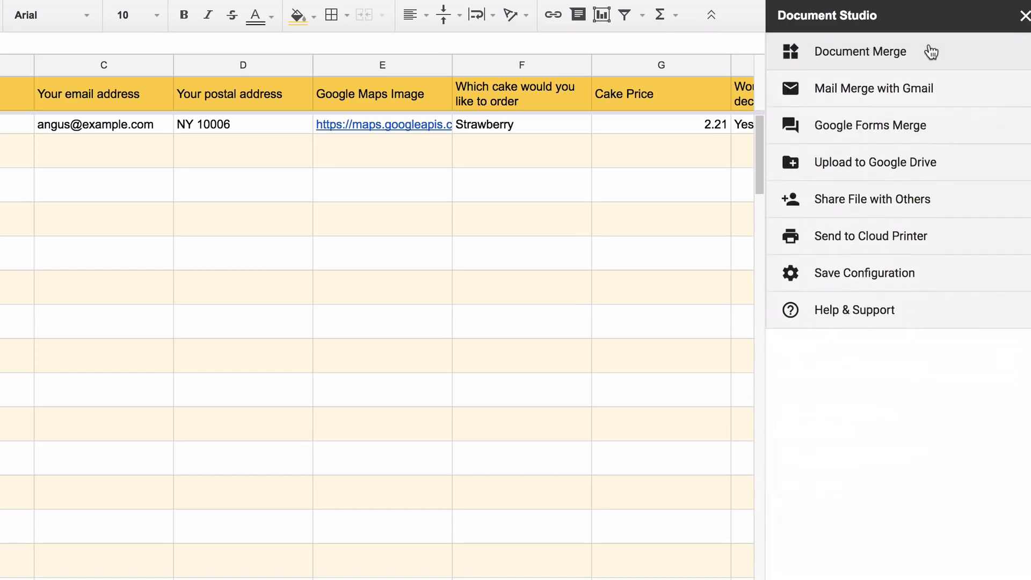
left_click(948, 132)
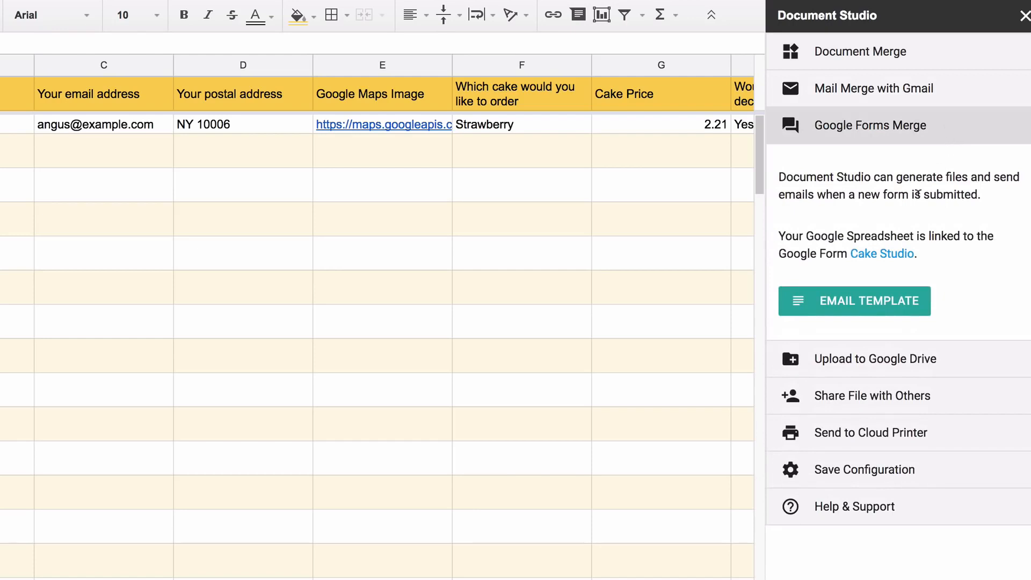
Start the email body: 'Dear {{name}},' then 'Thank you for your order for {{cake}}.'
left_click(884, 299)
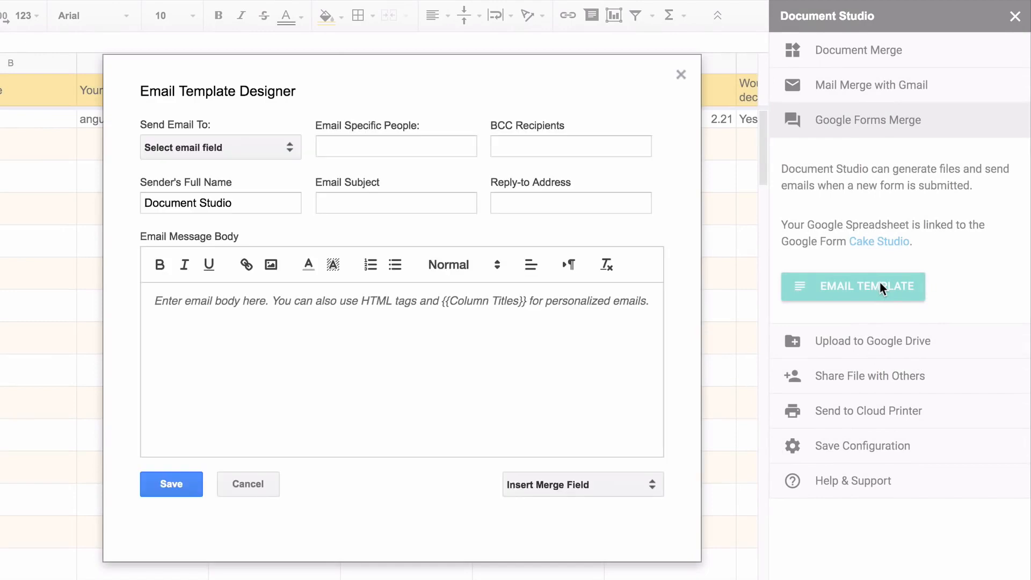
type("Dear")
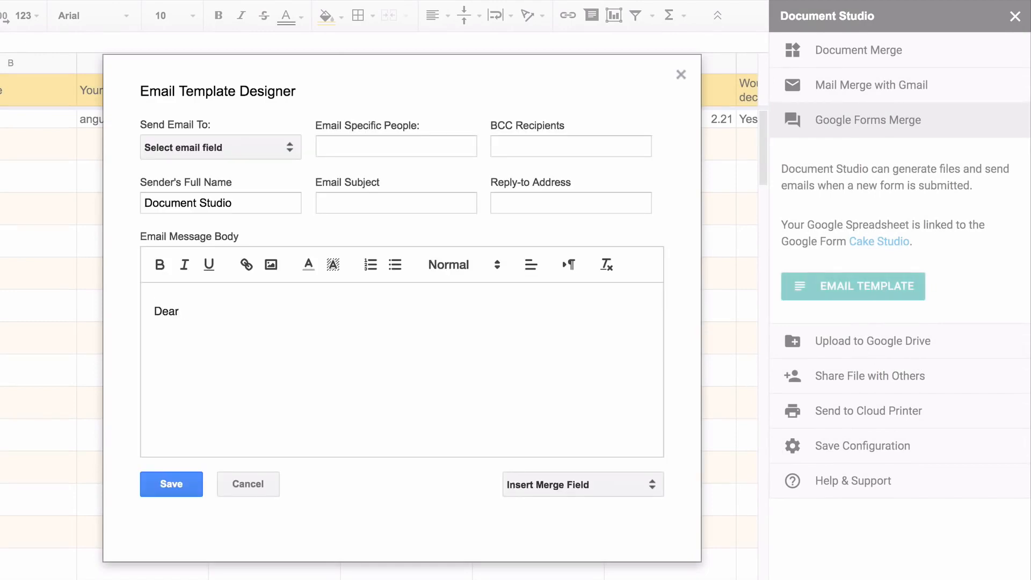
left_click(612, 485)
left_click(591, 572)
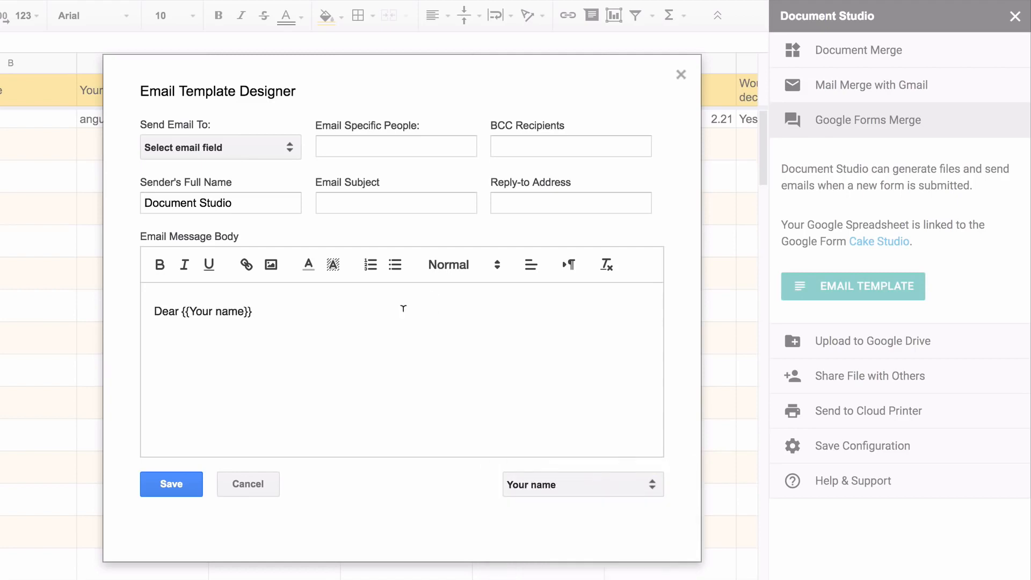
type(",")
key("Return")
type("Thank you for your order for")
left_click(597, 485)
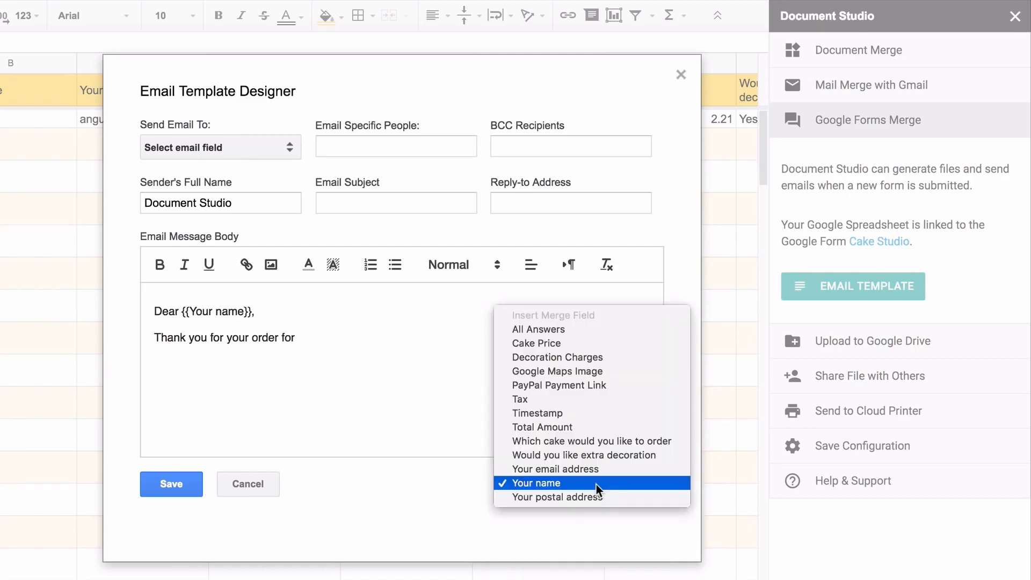
left_click(612, 442)
type(".")
key("Return")
key("Return")
Highlight the cake field yellow, then add 'Your invoice is attached. Please pay the invoice via PayPal.' and 'Thanks.'
left_click_drag(295, 337, 486, 337)
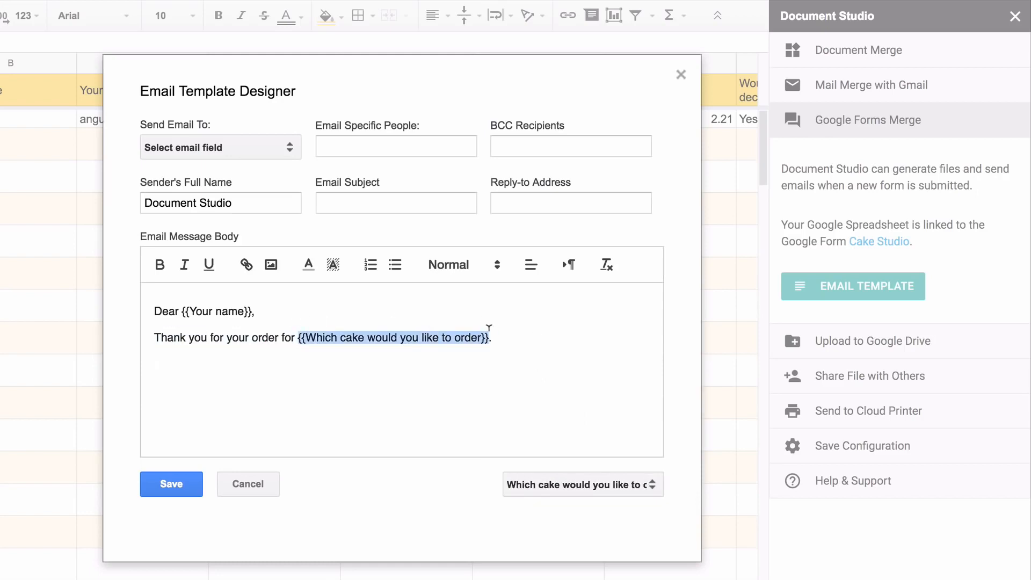
left_click(333, 264)
left_click(387, 287)
left_click(156, 364)
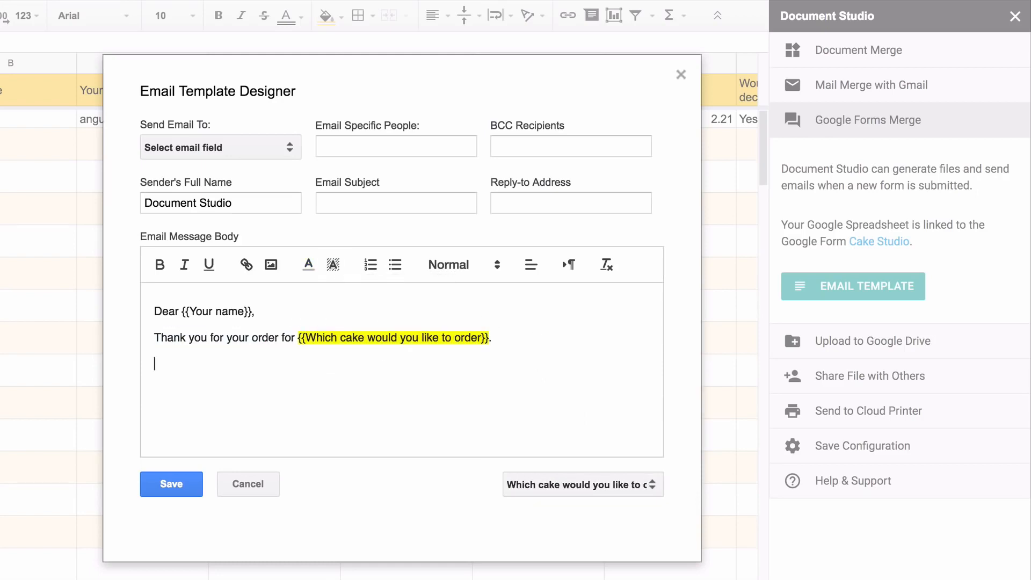
type("Your ino")
key("BackSpace")
type("voice is attached.")
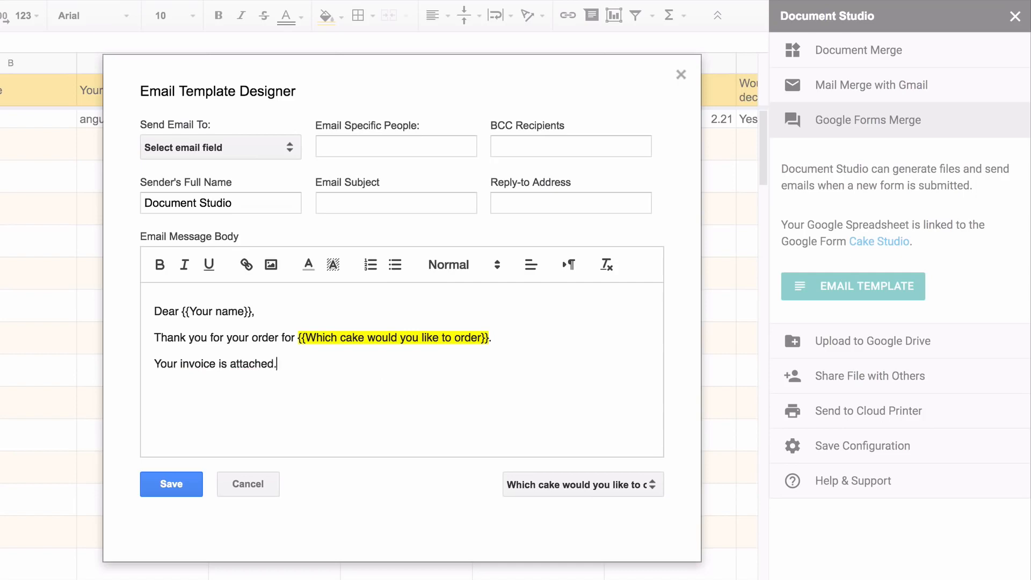
type(" Please pay the invoice via PayPal.")
key("Return")
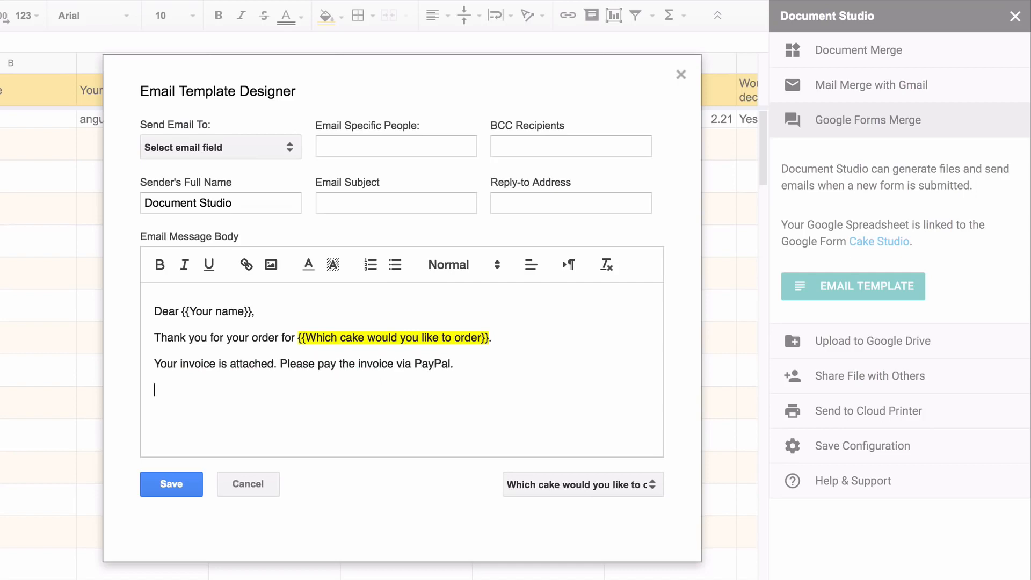
type("Thanks.")
Link the word PayPal to {{PayPal Payment Link}} and sign off with 'Cake Studio.'
double_click(433, 362)
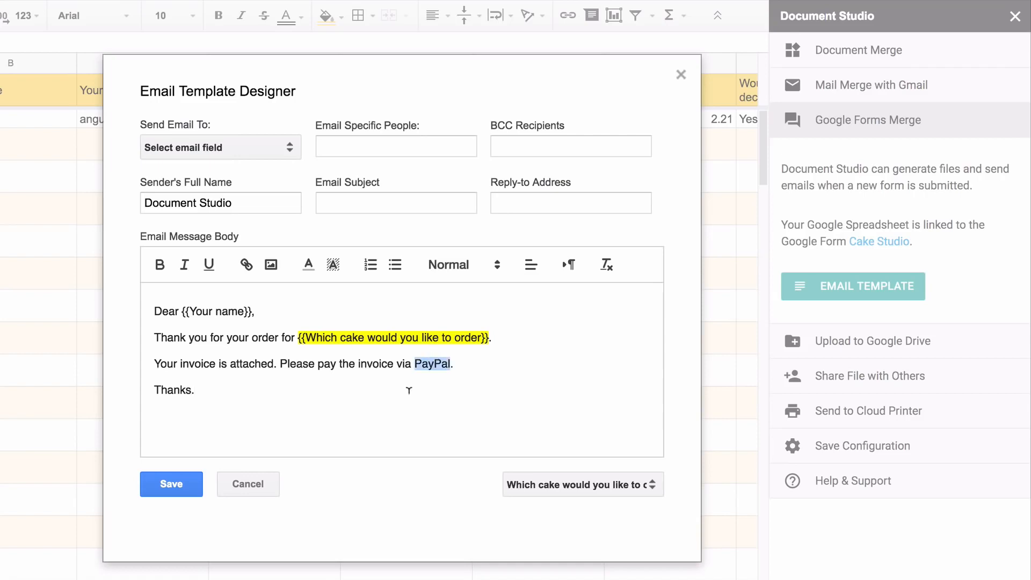
left_click(251, 263)
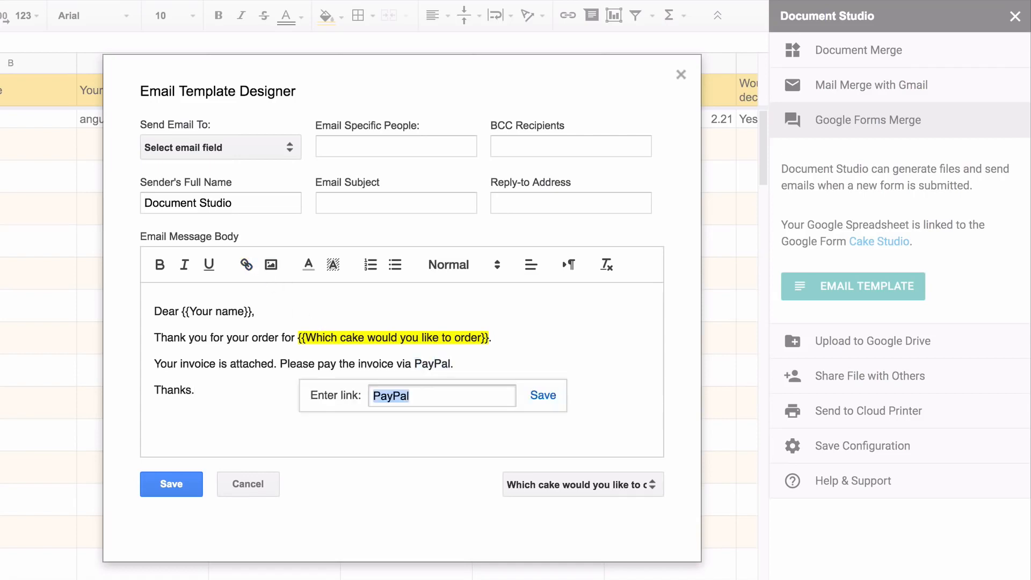
type("{{PayPal Pay")
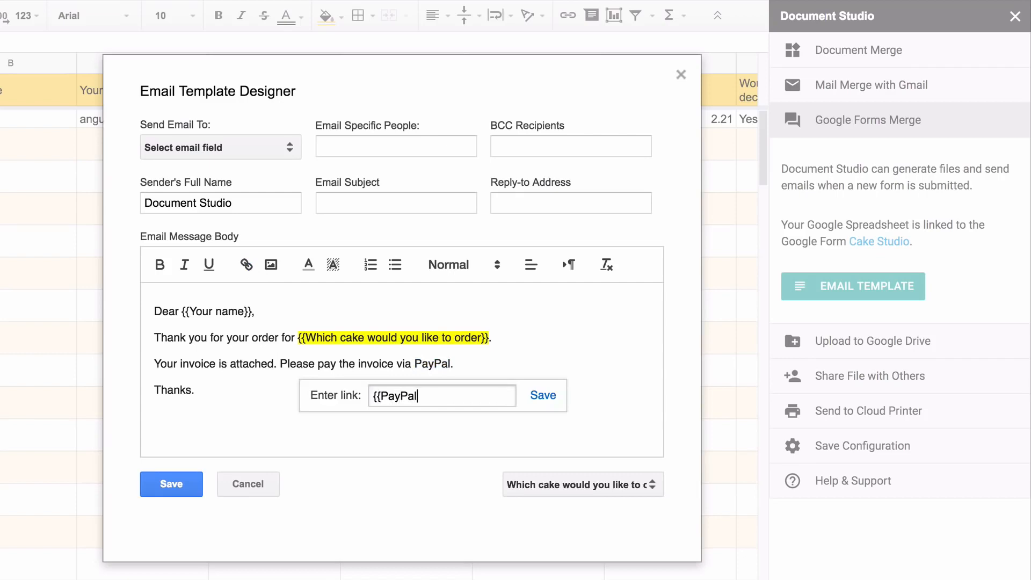
type("ment Link}}")
left_click(543, 396)
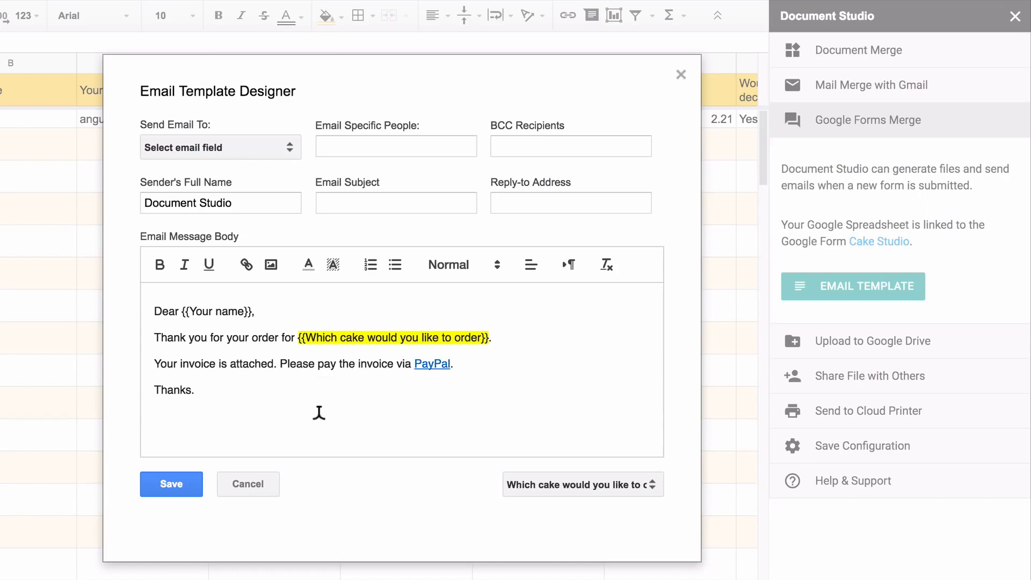
left_click(315, 412)
key("Return")
type("Cake Studio.")
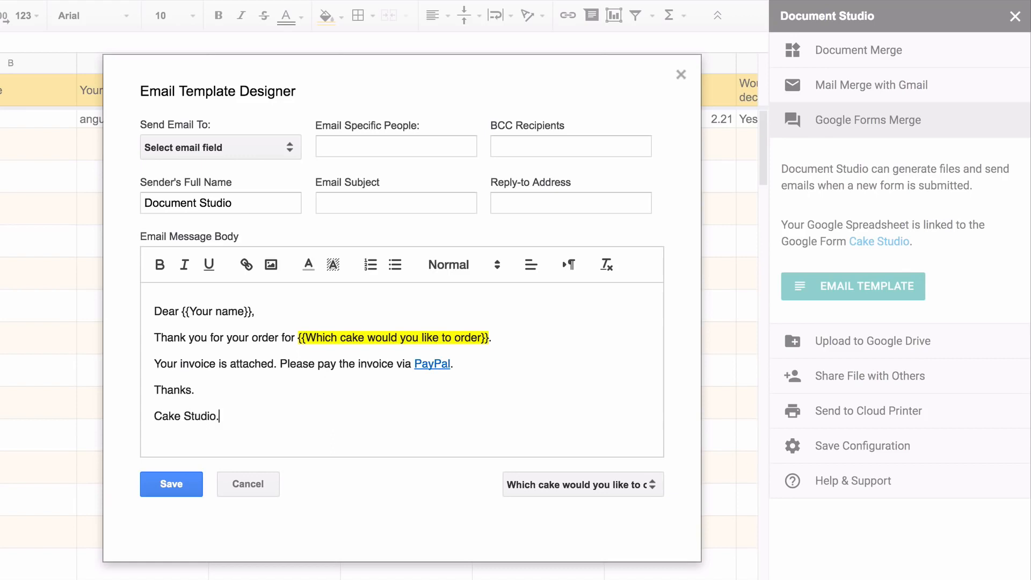
Send the email to the respondent's email address and add an extra recipient address
left_click(261, 144)
left_click(257, 288)
left_click(376, 141)
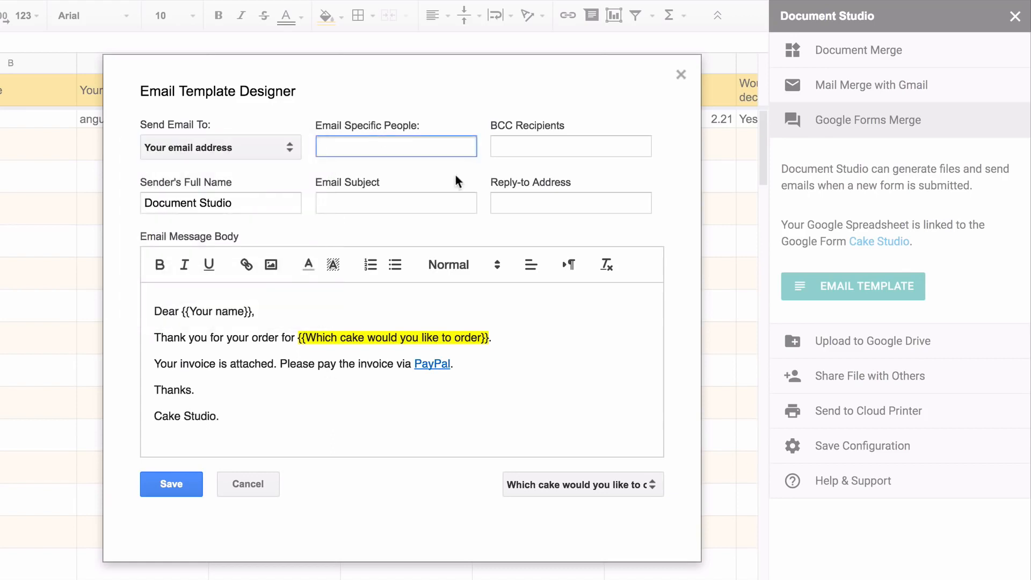
Set subject 'Your order for {{cake}}', sender name Cake Studio, and save the template
left_click(421, 196)
type("Your order for")
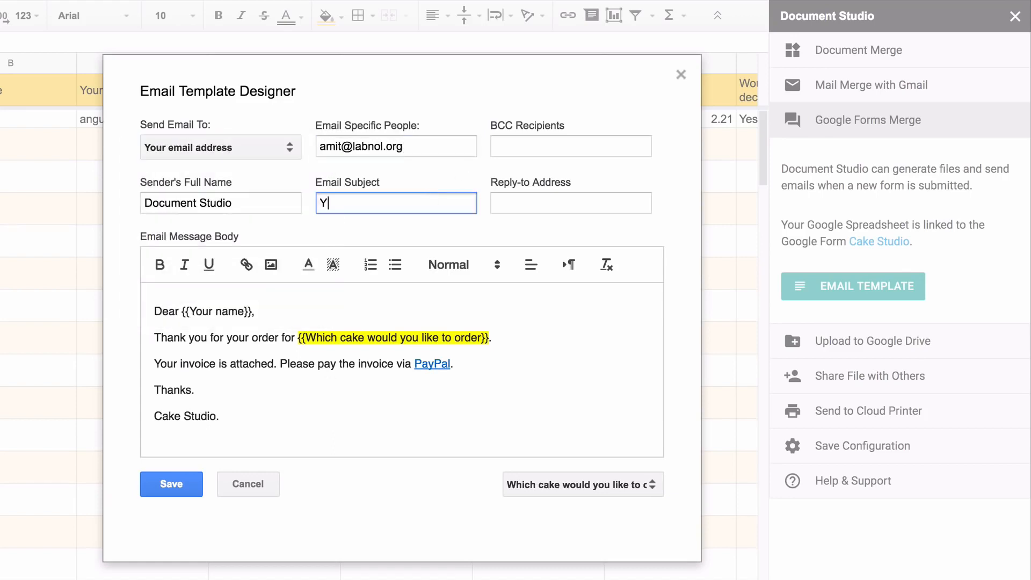
left_click_drag(298, 328, 491, 325)
key("super+c")
left_click(433, 192)
key("super+v")
double_click(157, 199)
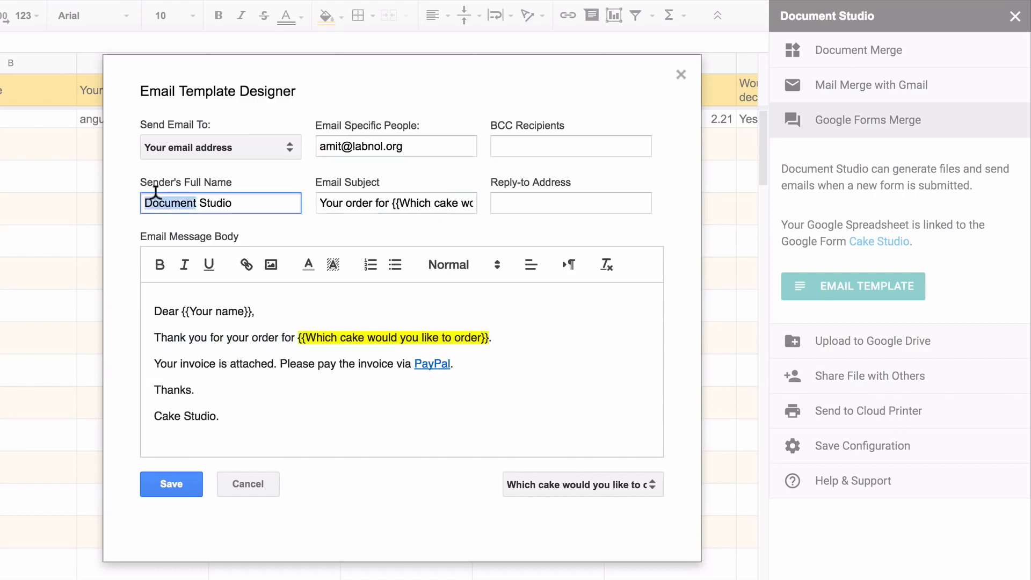
type("Cake")
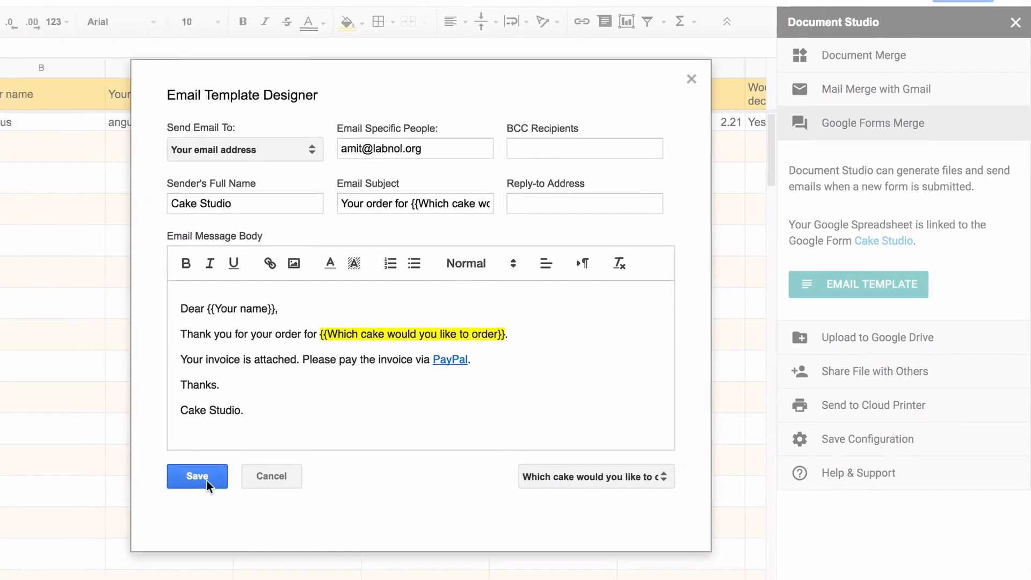
left_click(181, 487)
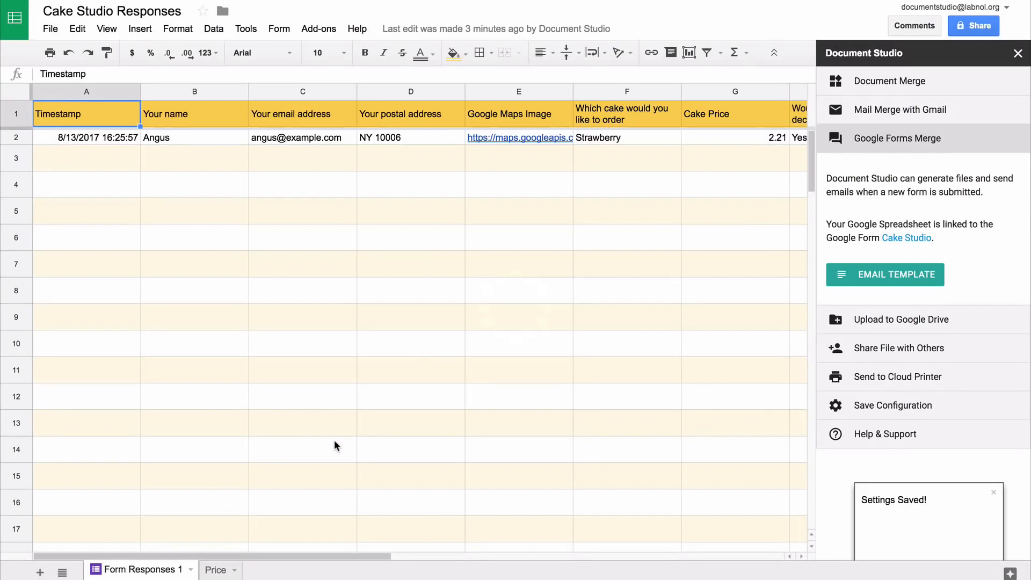
Upload merged files to the Drive Documents folder with subfolder path \{{Your Customer Name}}
left_click(939, 322)
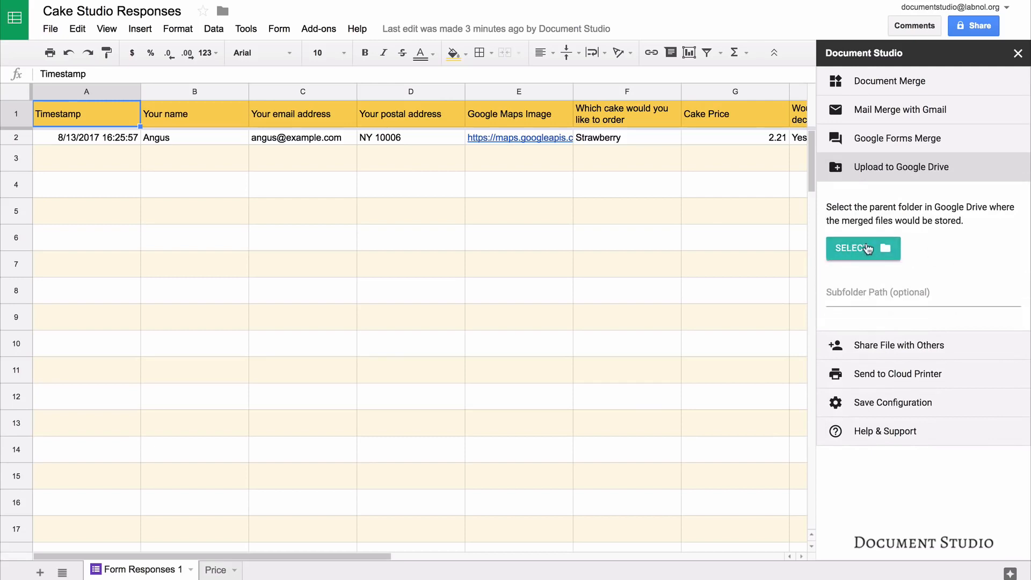
left_click(867, 248)
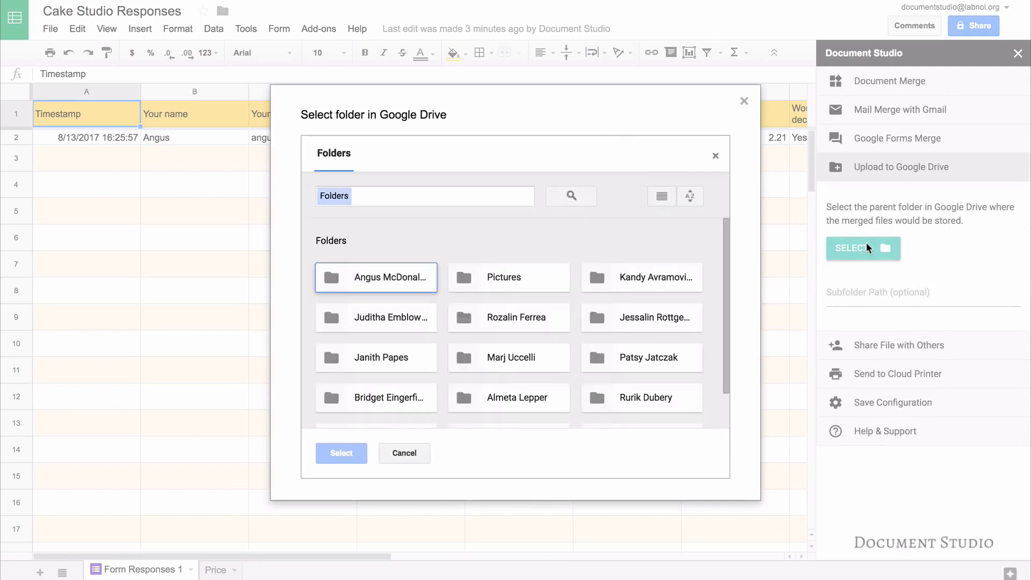
scroll(396, 375, "down", 1)
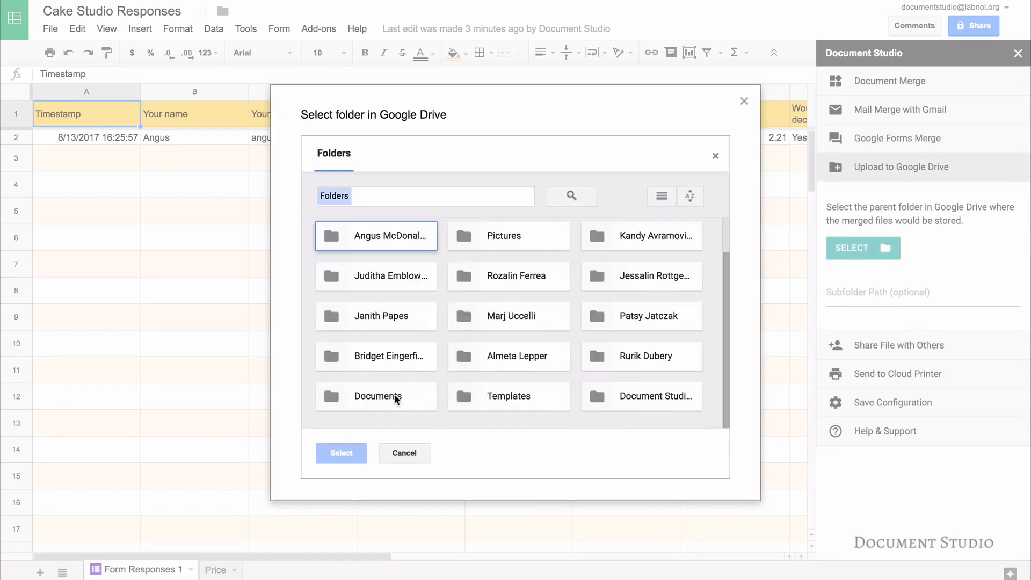
left_click(396, 396)
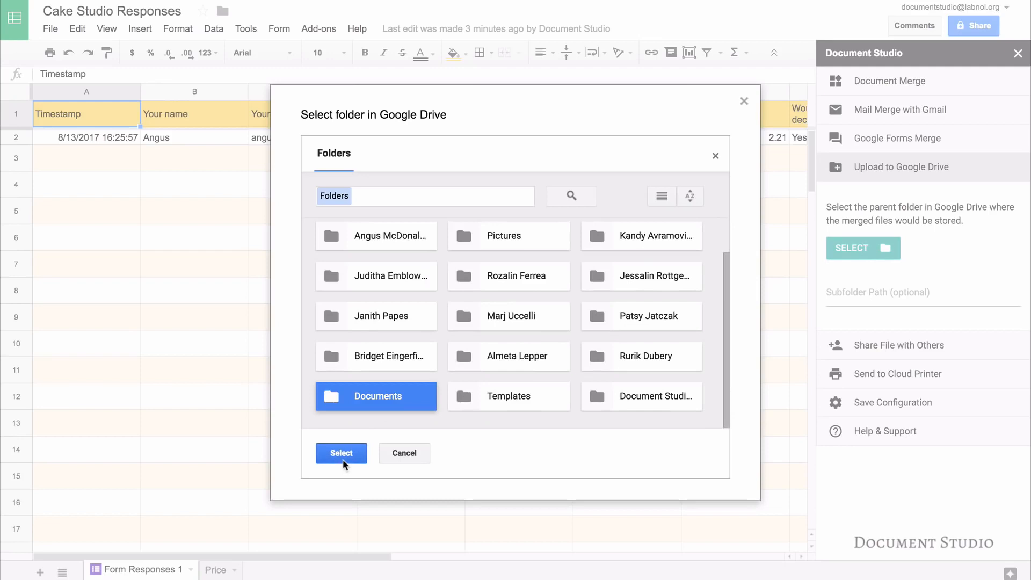
left_click(343, 459)
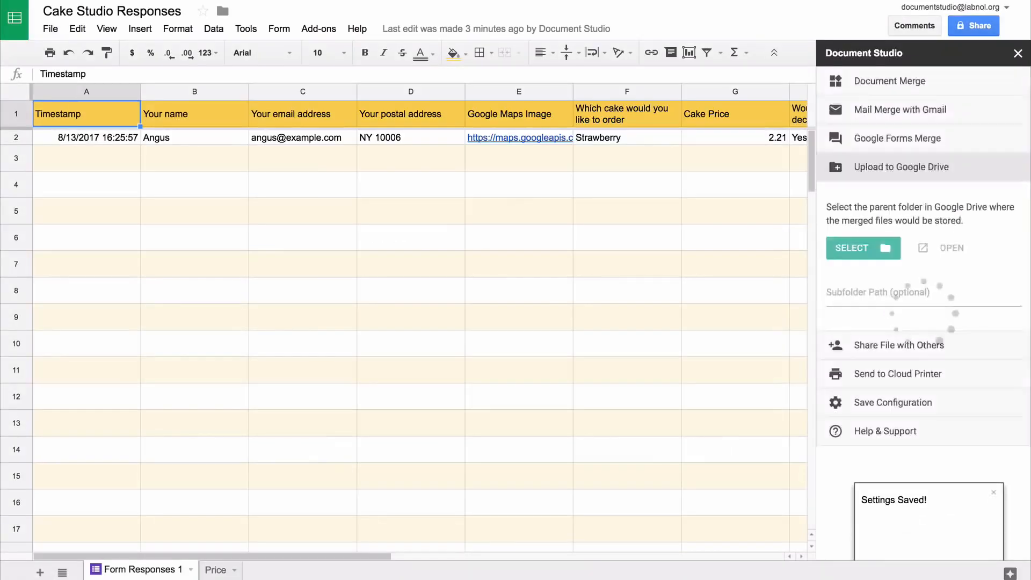
left_click(923, 293)
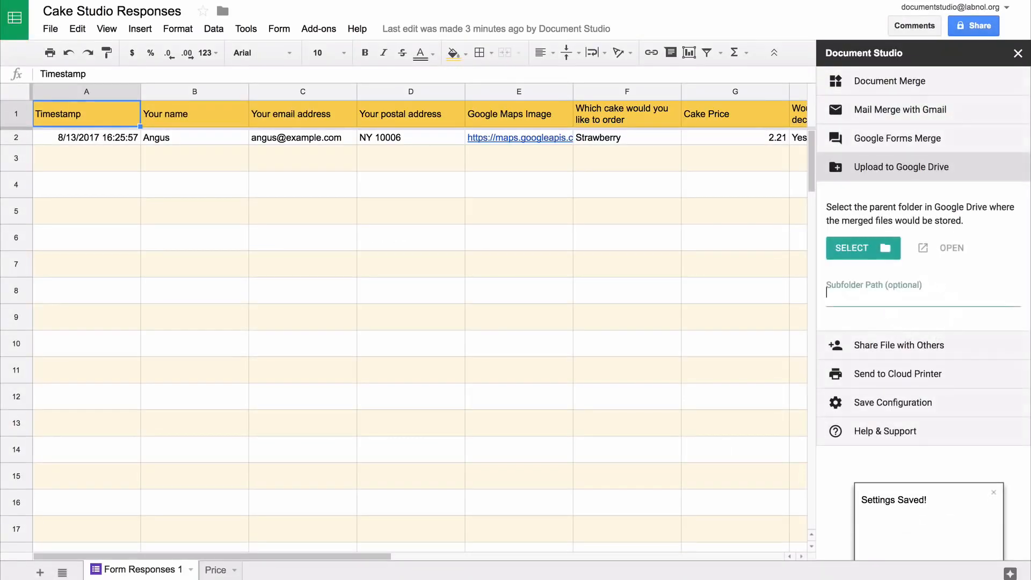
type("\\\\")
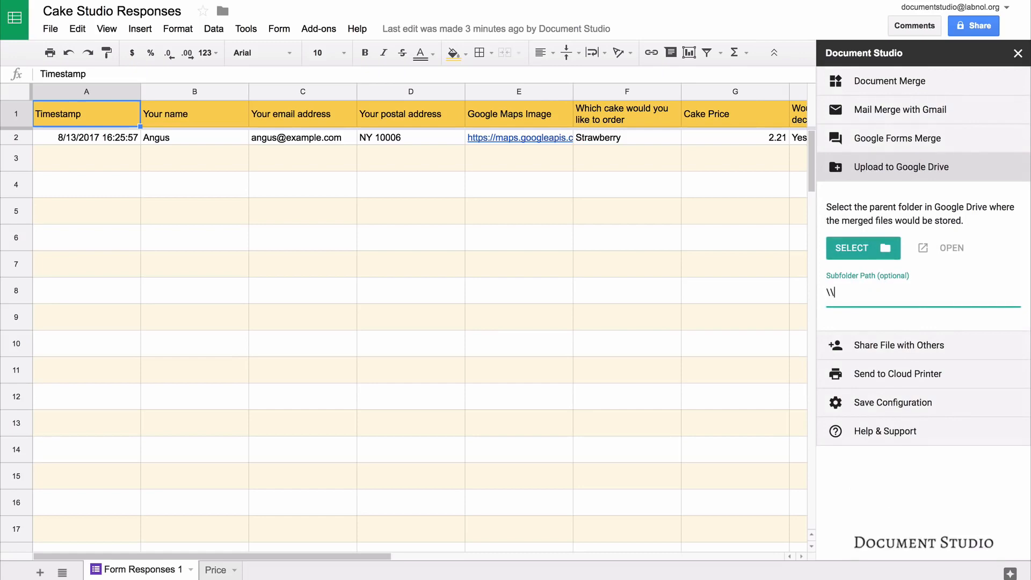
type("{{Your")
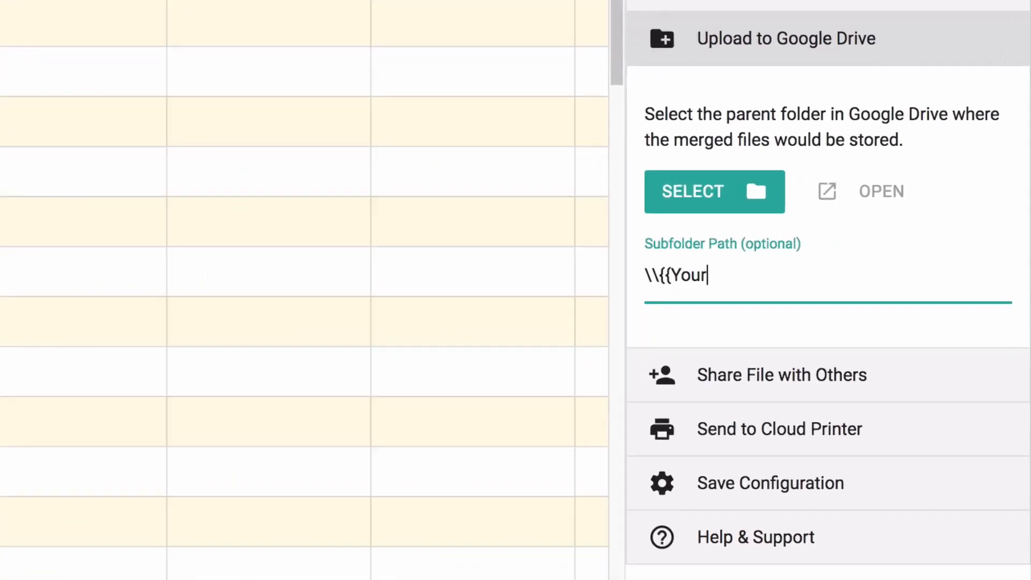
type(" Custom")
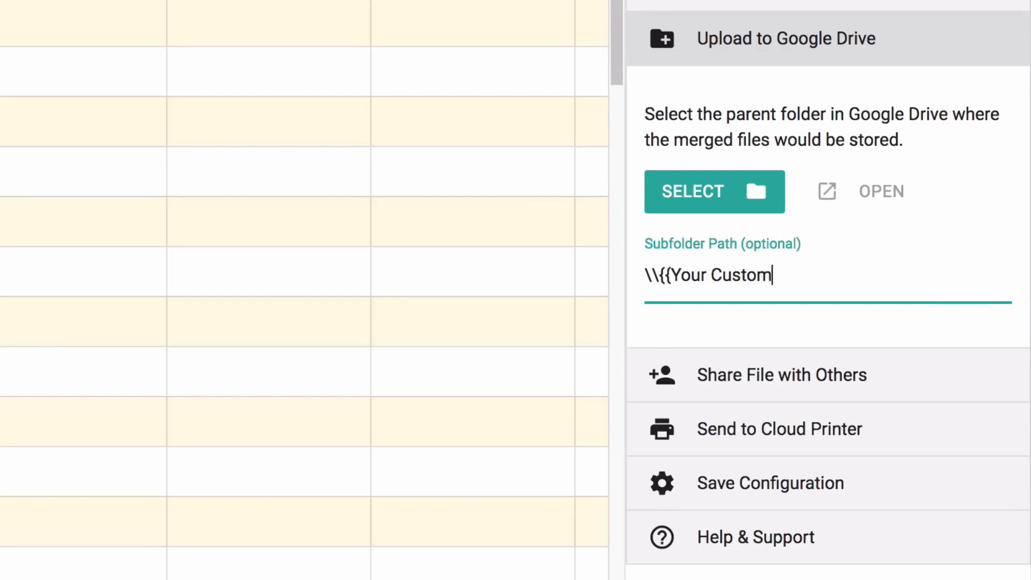
type("er Name")
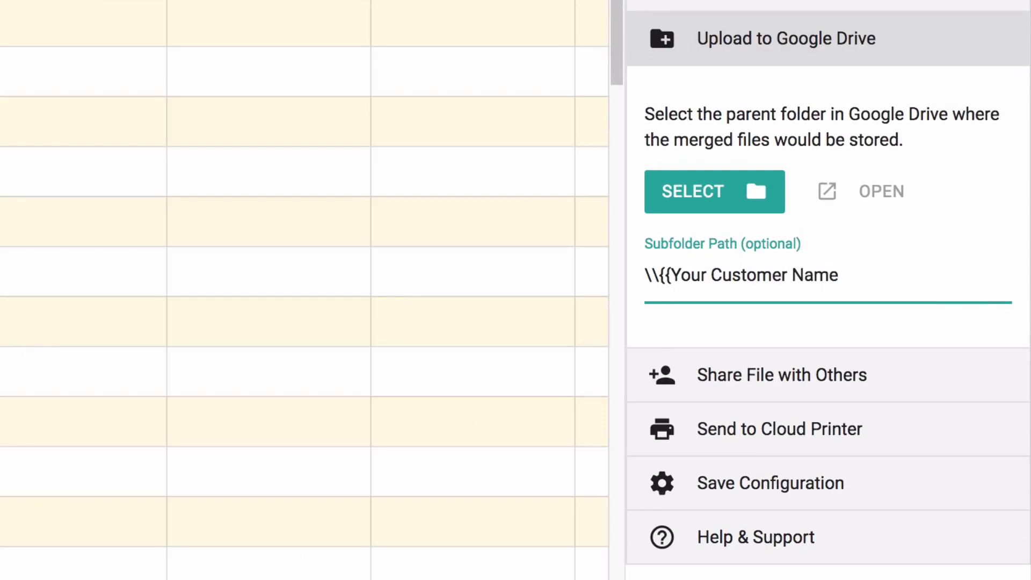
type("}}")
Under Save Configuration, uncheck Merge Now and save settings with Merge on Form Submit kept on
left_click(897, 40)
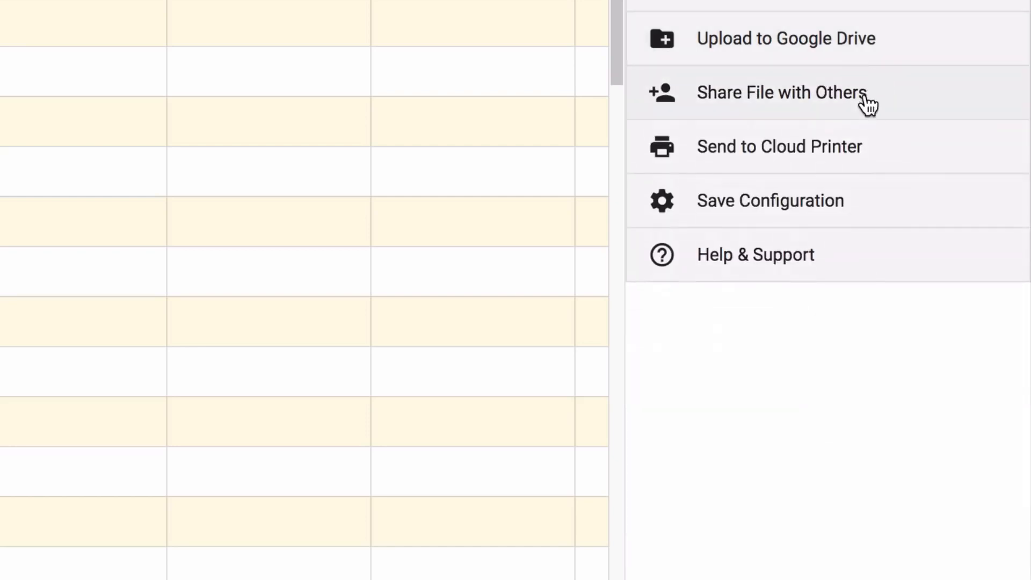
left_click(867, 105)
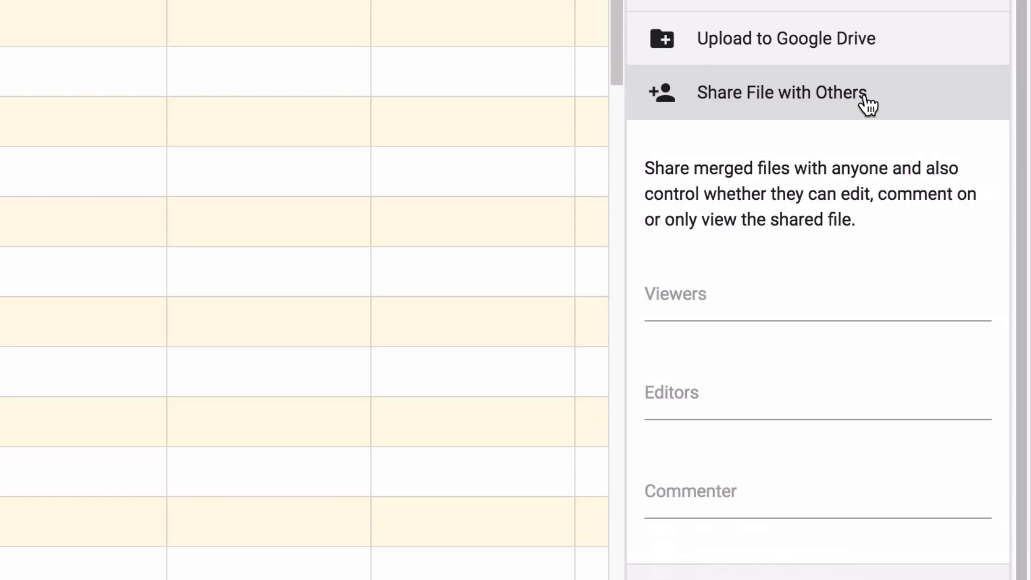
left_click(867, 105)
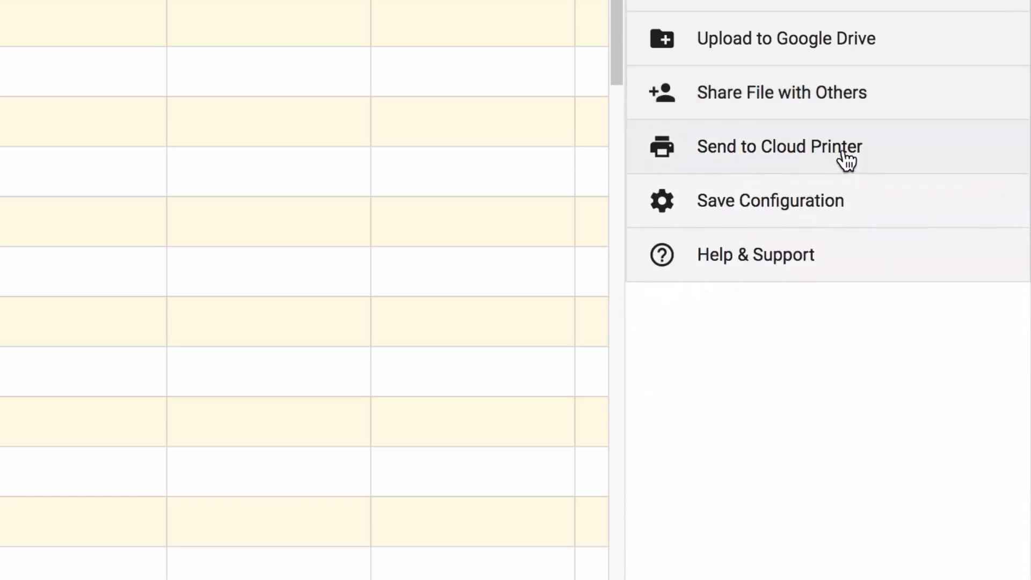
left_click(891, 155)
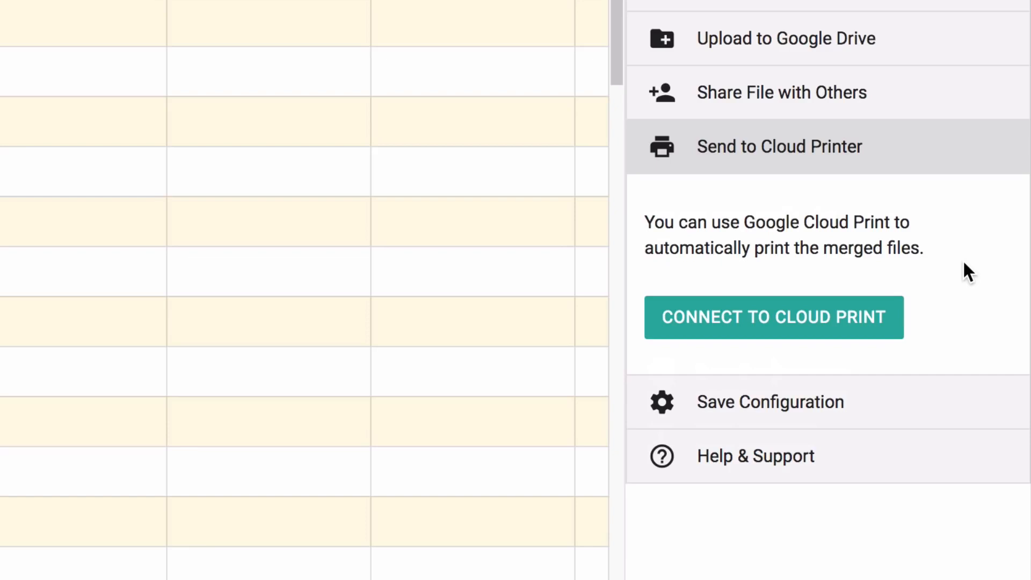
left_click(888, 150)
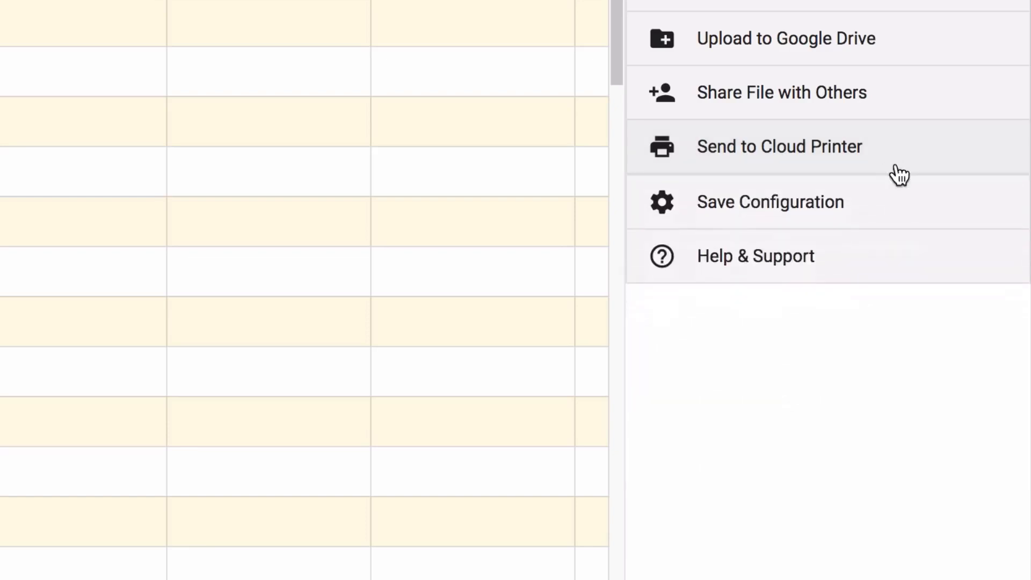
left_click(896, 204)
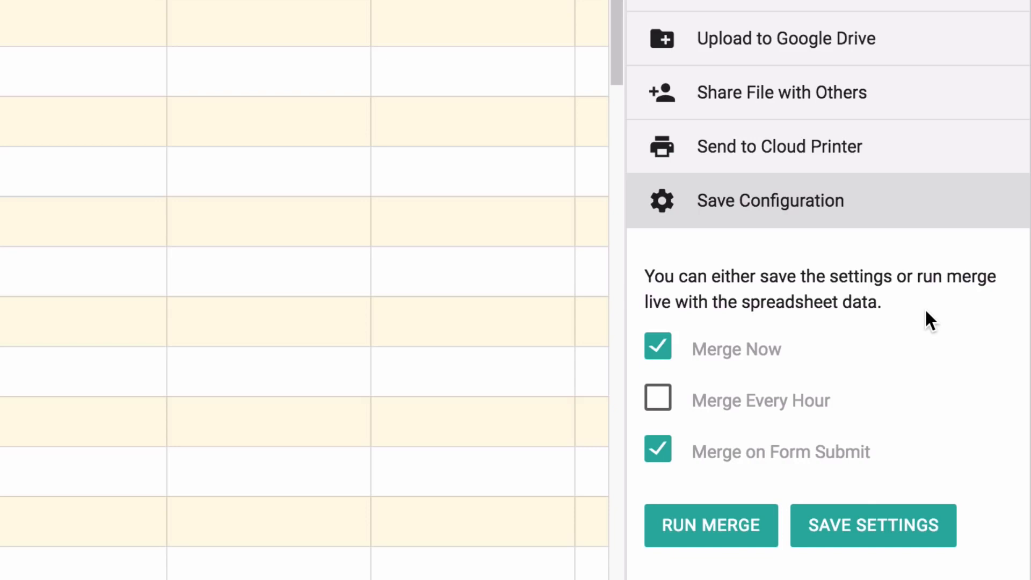
left_click(657, 345)
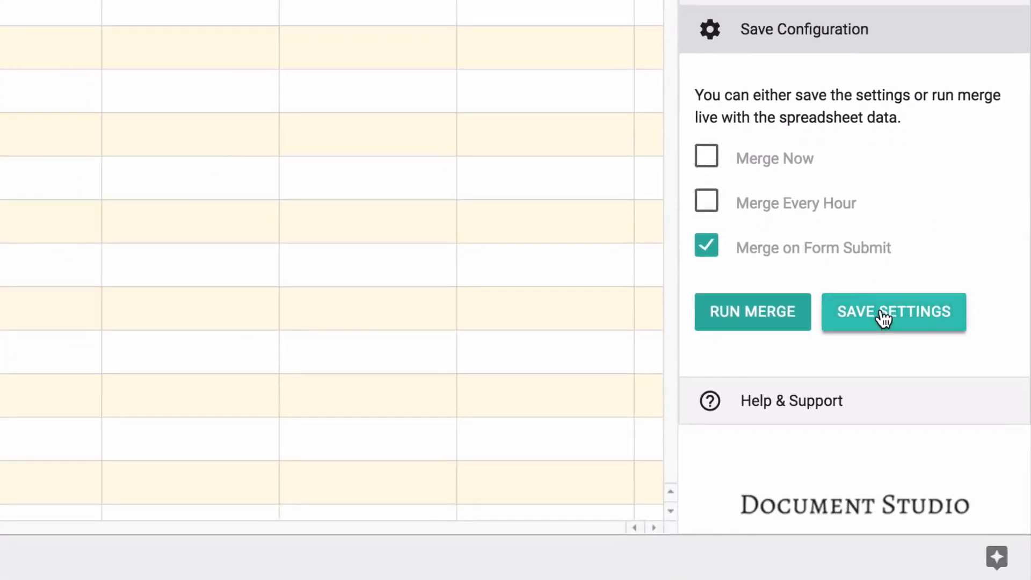
left_click(883, 316)
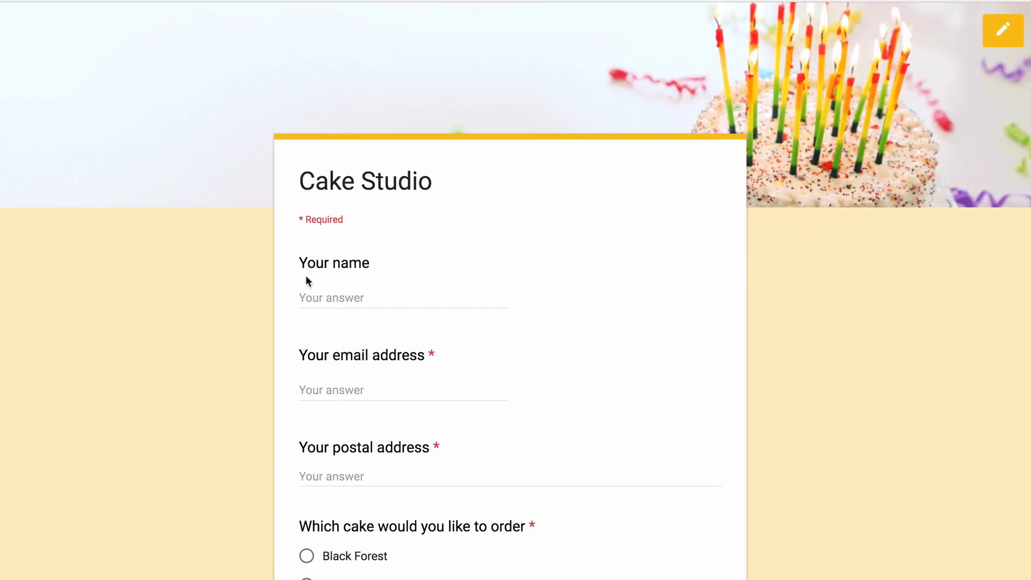
Fill in the customer's name, e-mail address and postal address on the order form
left_click(307, 295)
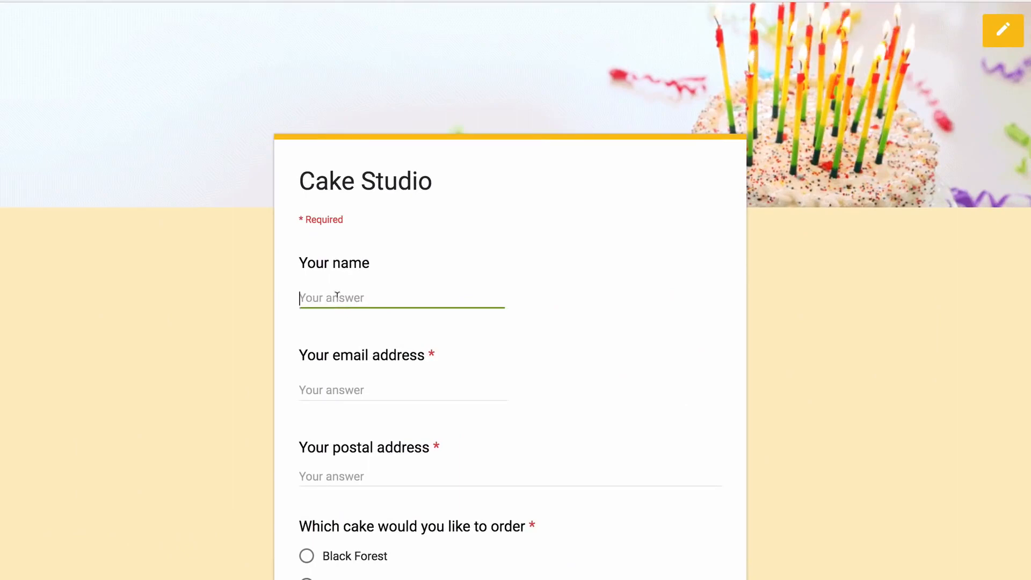
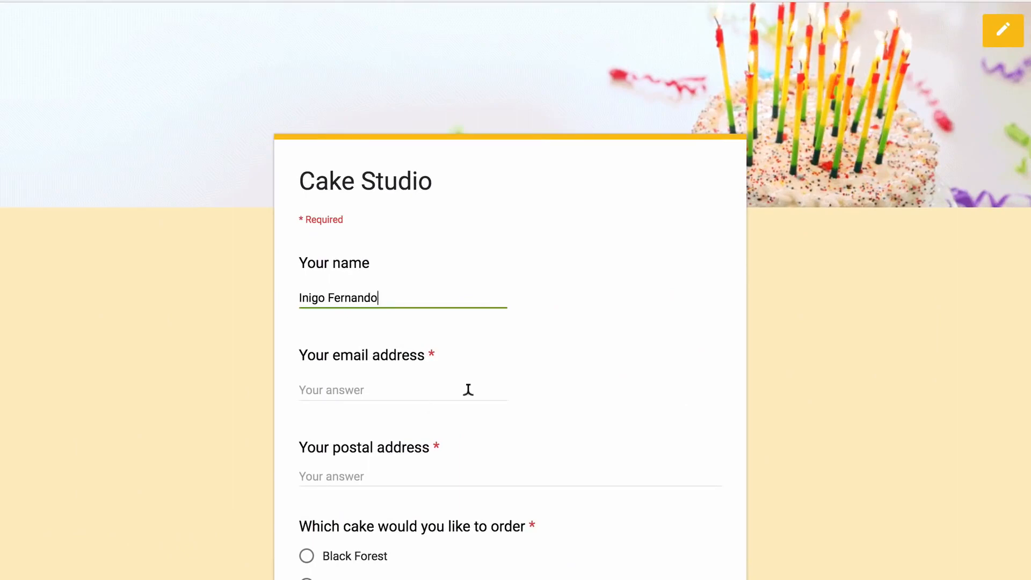
scroll(446, 301, "down", 4)
left_click(408, 182)
type("inigo@examp")
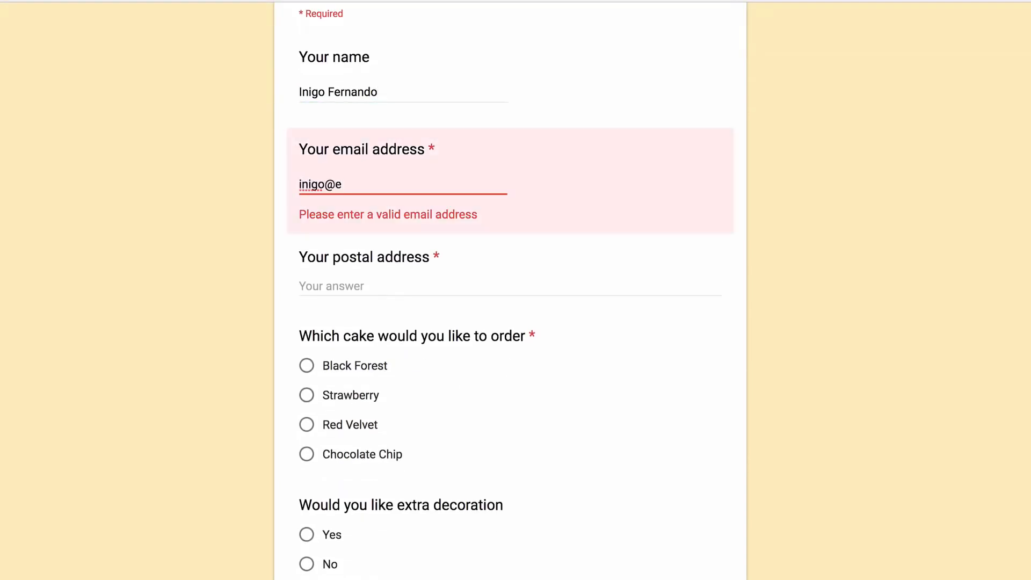
key("BackSpace")
type("mple.com")
left_click(389, 257)
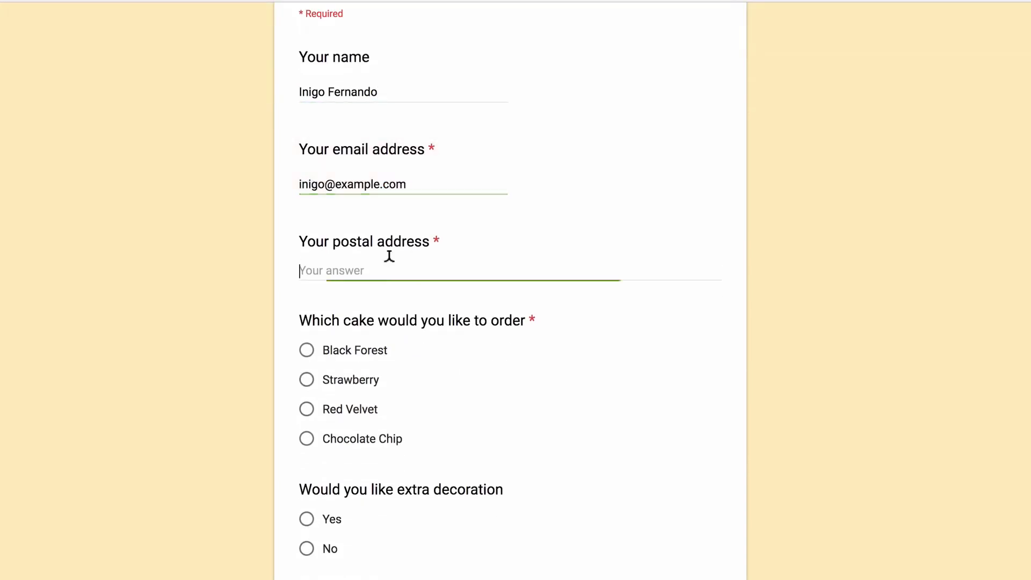
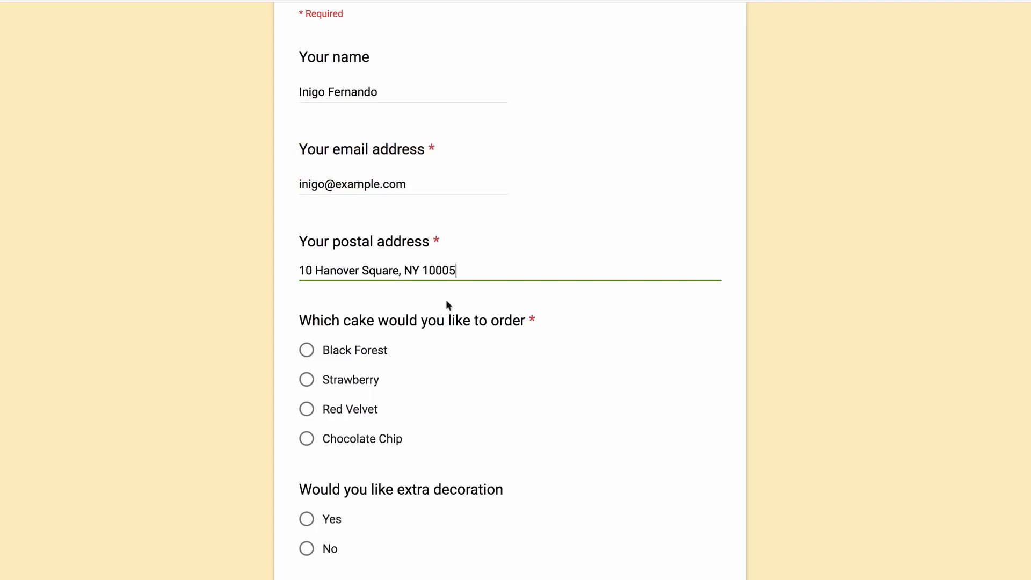
Choose Chocolate Chip cake with extra decoration and submit the order
scroll(535, 418, "down", 2)
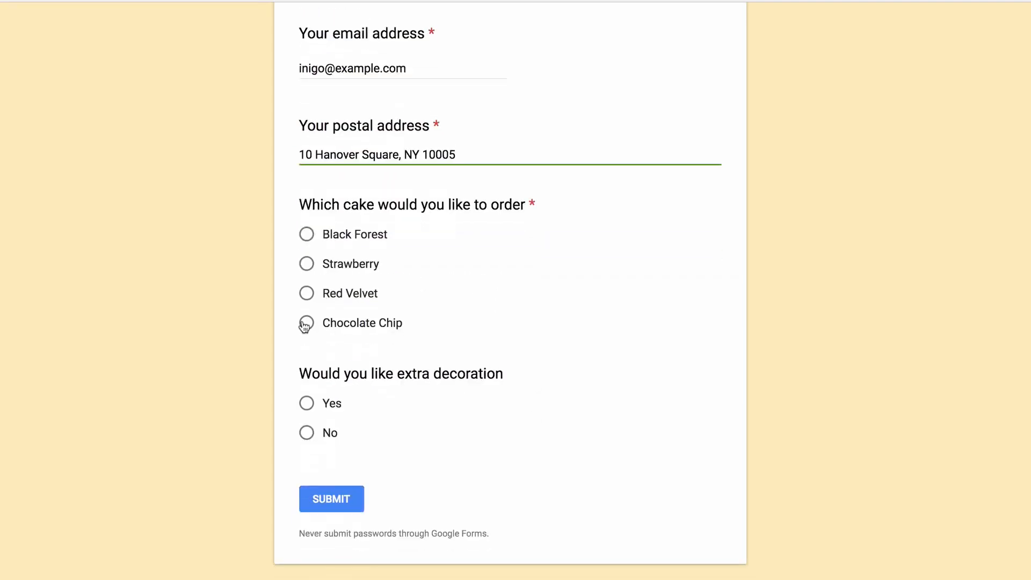
left_click(306, 323)
left_click(306, 403)
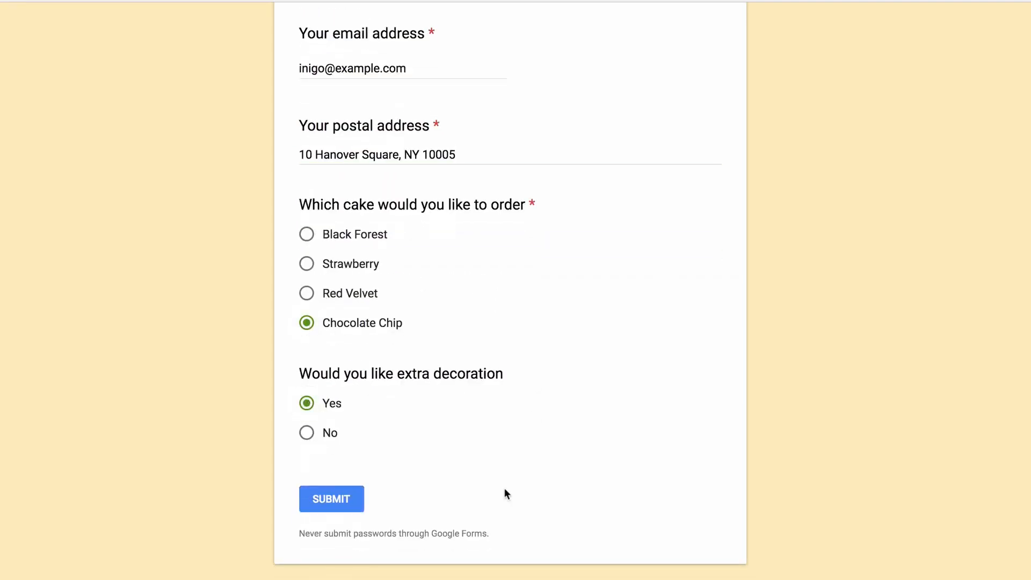
left_click(331, 504)
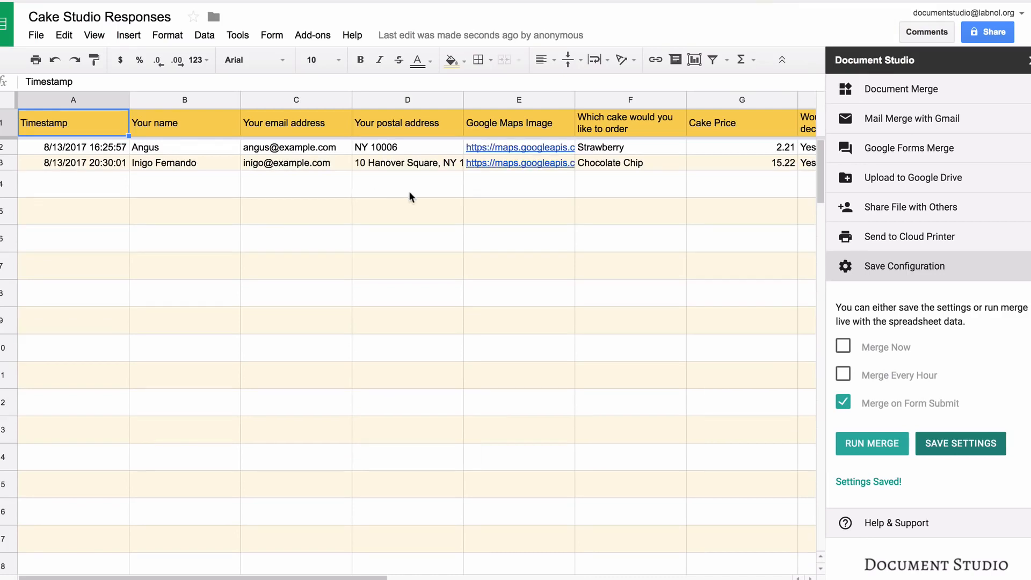
Scroll right along row 3 to check its File Status, Email Status and File Link columns
scroll(408, 191, "right", 6)
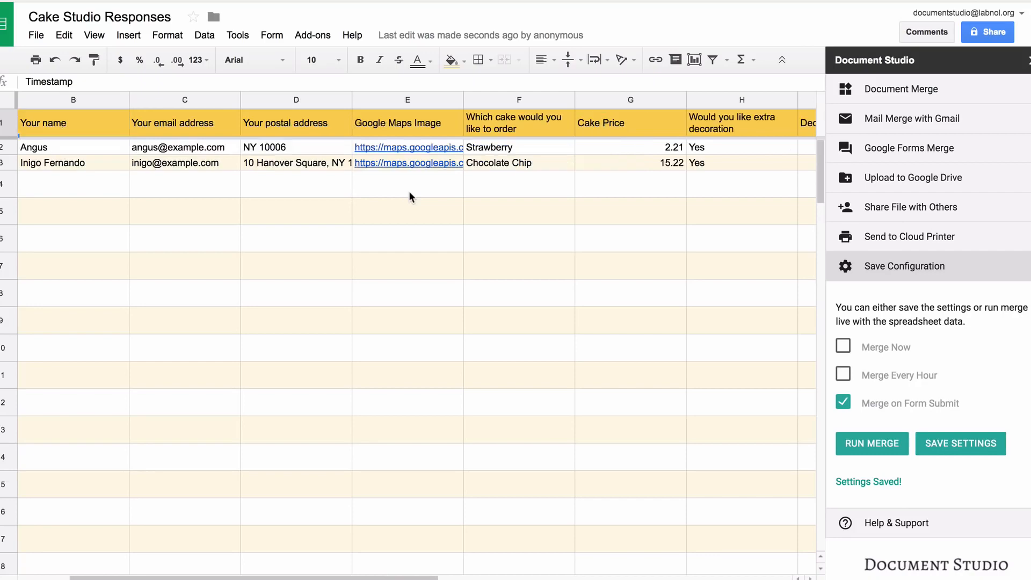
scroll(408, 191, "right", 6)
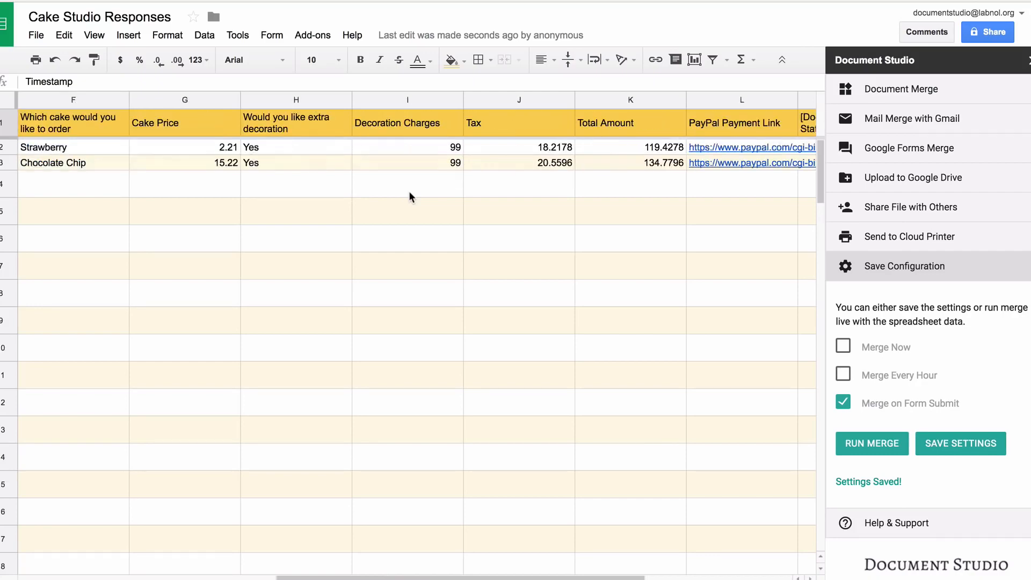
scroll(409, 195, "right", 4)
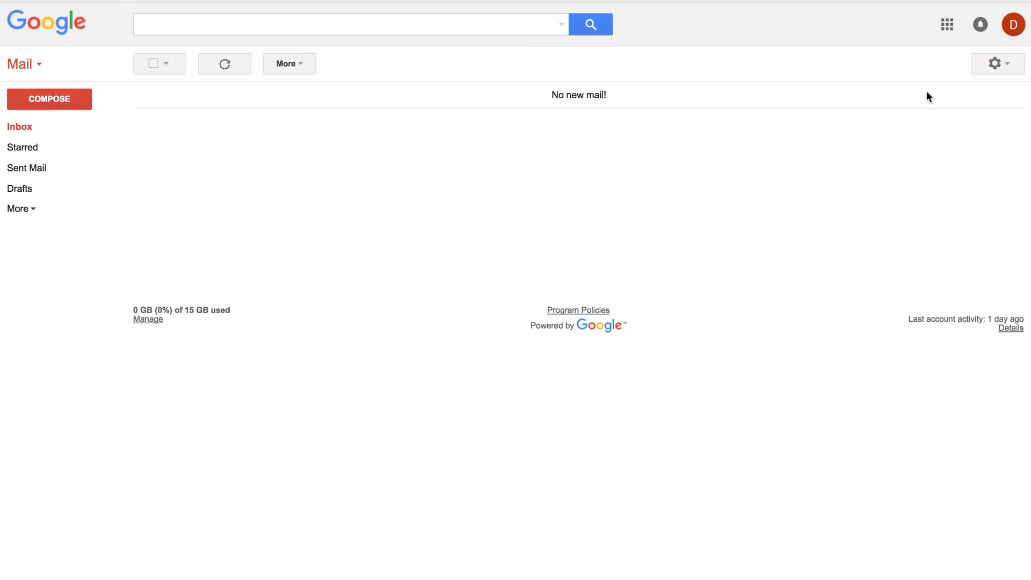
In Sent Mail, open the Chocolate Chip order email, preview its PDF invoice, then follow the PayPal link
left_click(45, 169)
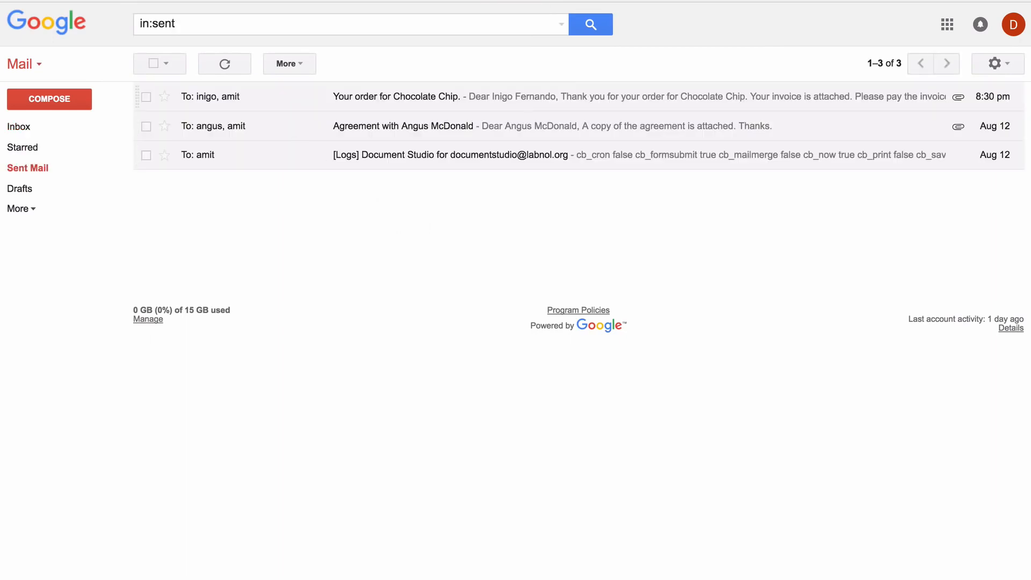
left_click(397, 96)
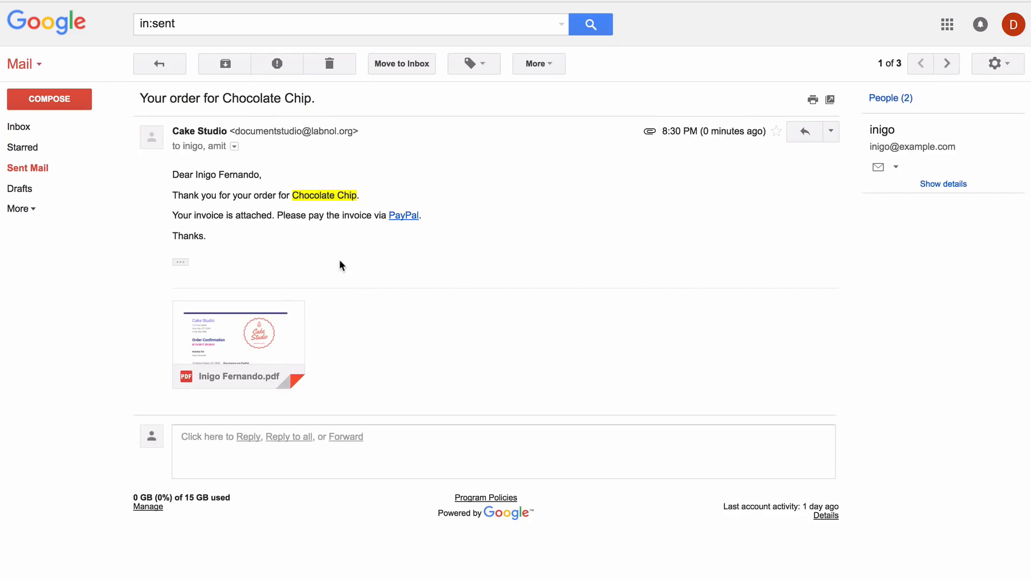
left_click(248, 330)
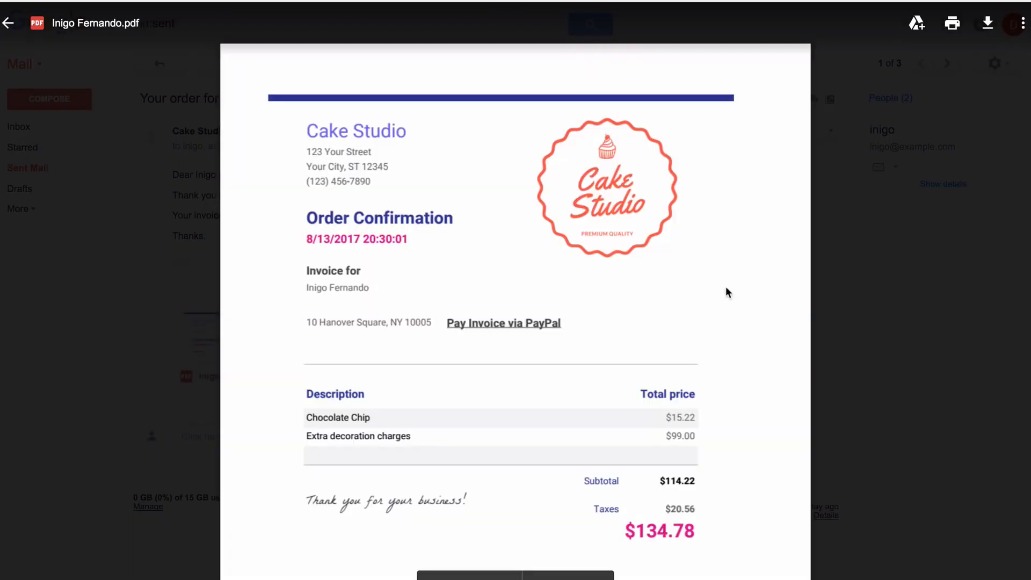
key("Escape")
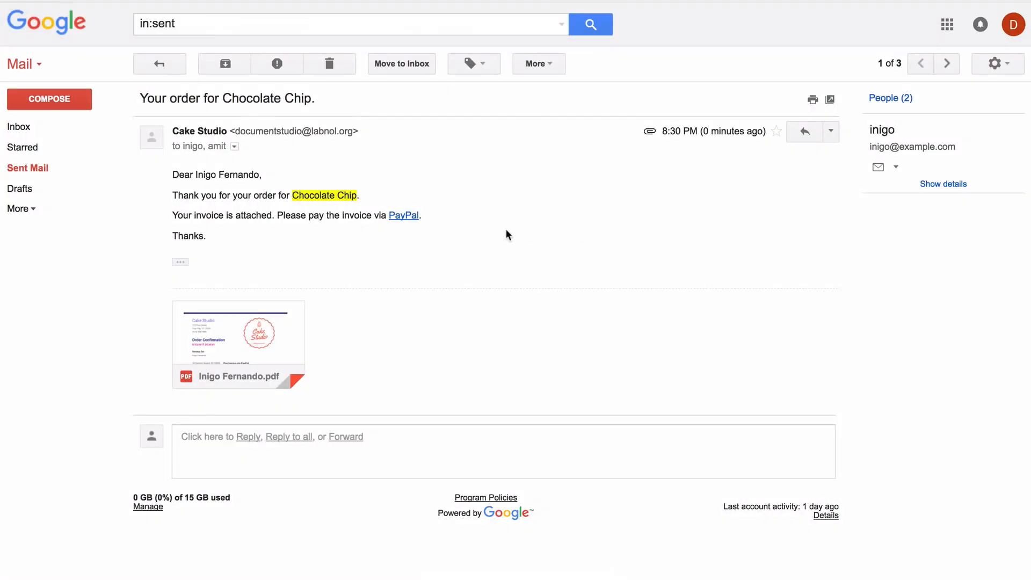
left_click(408, 217)
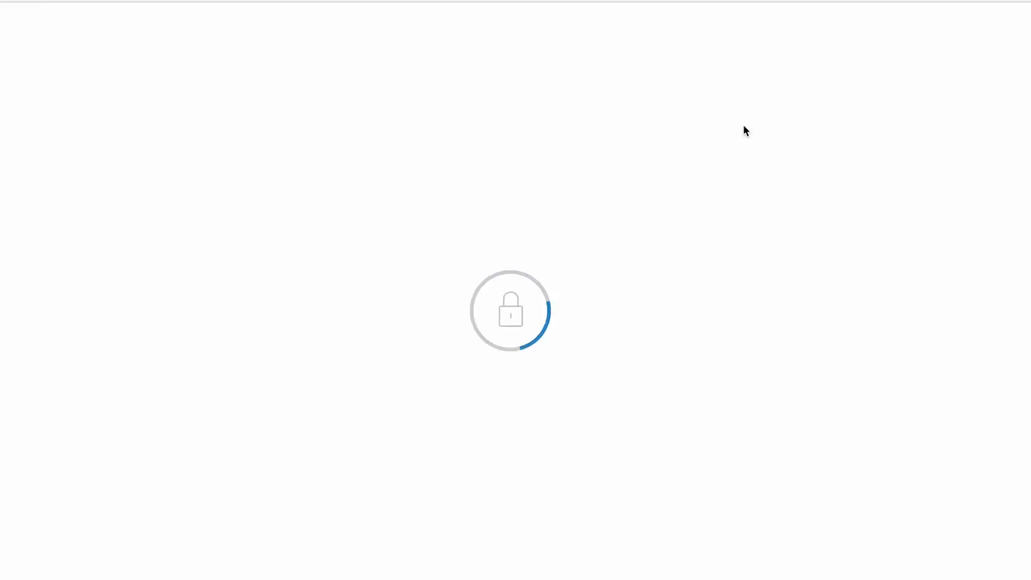